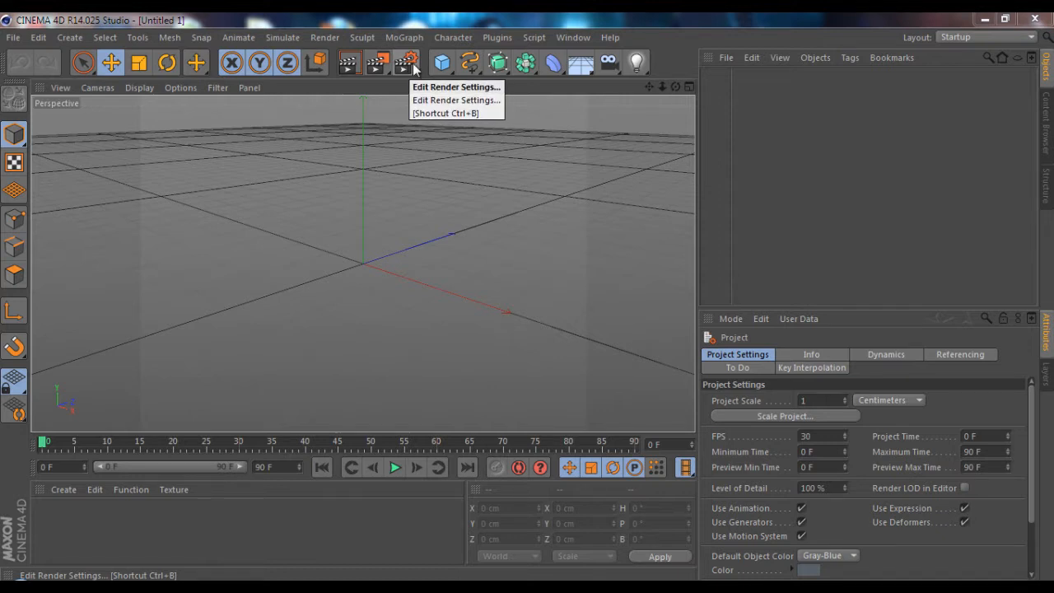
Set the renderer to VrayBridge in the render settings and show its options
left_click_drag(528, 298, 528, 298, "alt")
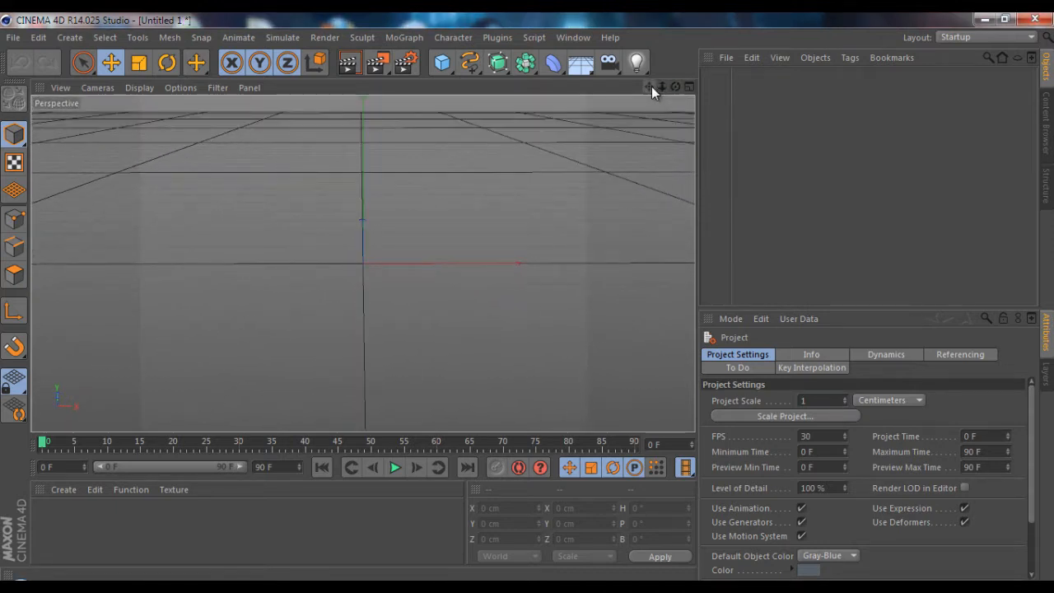
left_click_drag(650, 86, 527, 299)
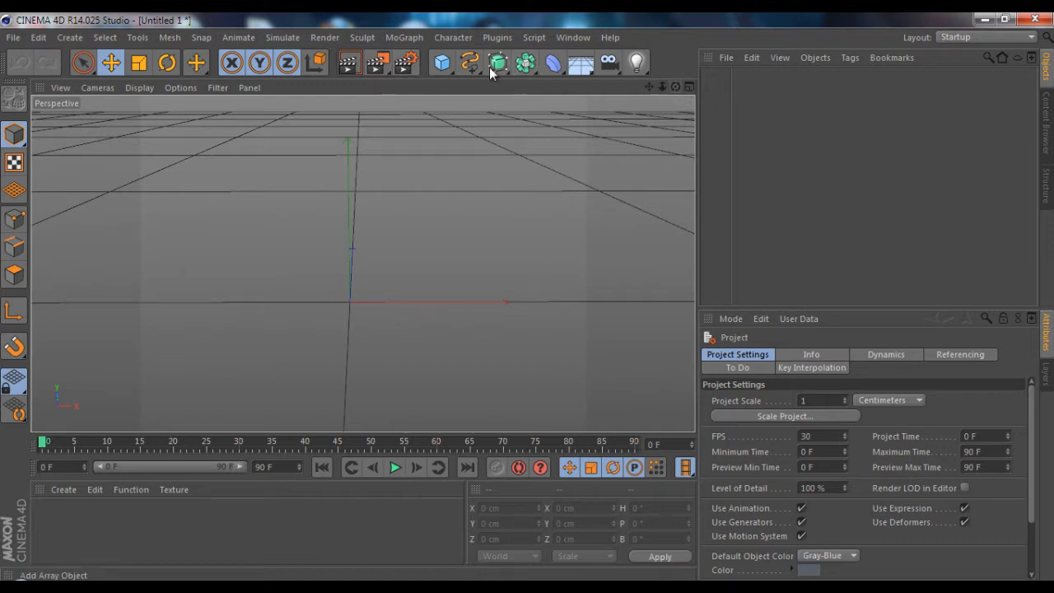
left_click(408, 66)
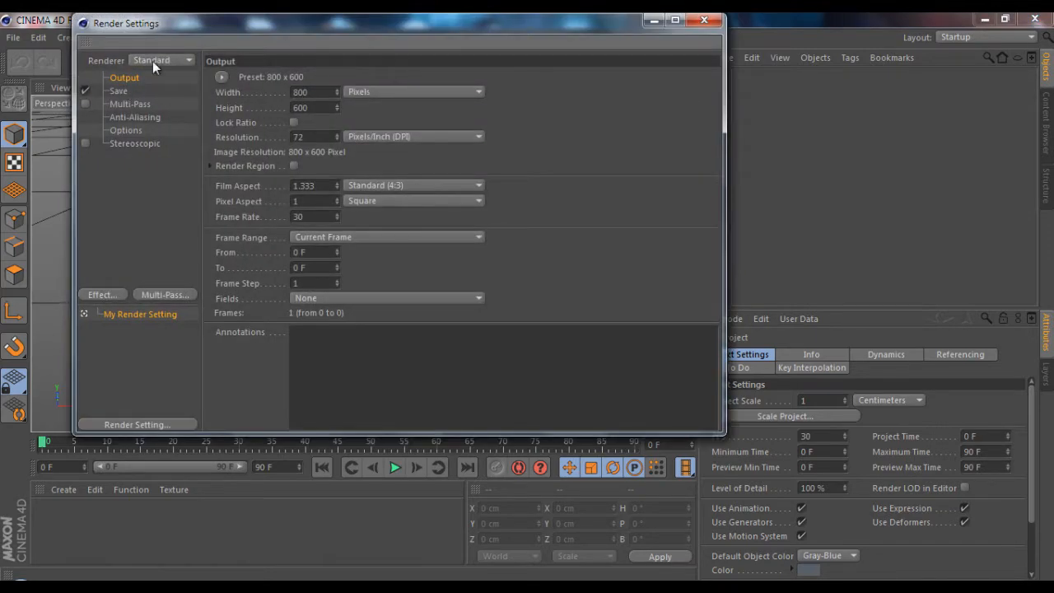
left_click(152, 61)
left_click(162, 150)
left_click(134, 156)
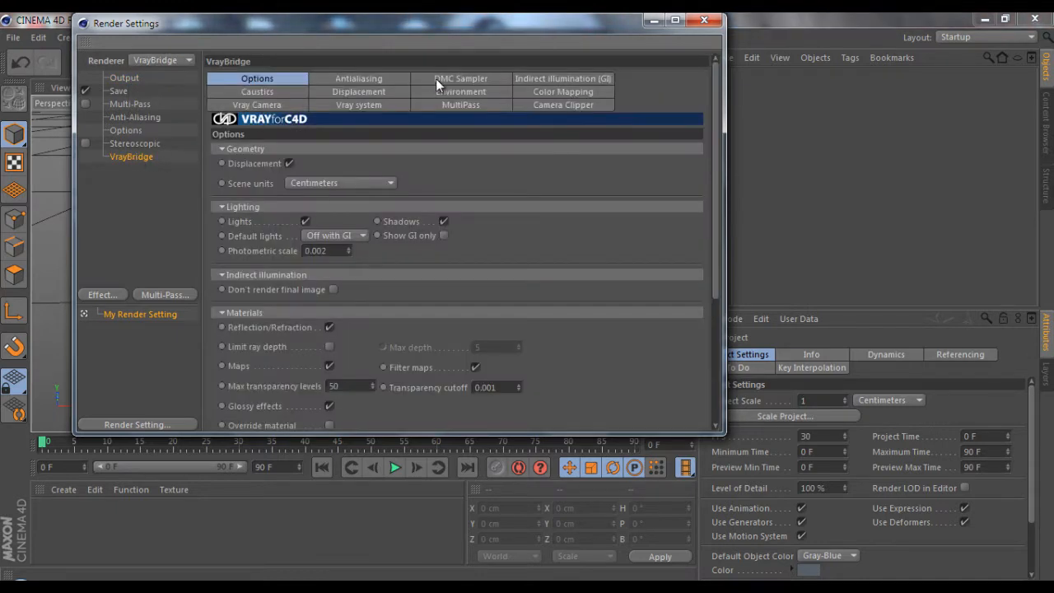
Apply the GI preset 02_IR-LC_very fast [for print size] to indirect illumination and close the render settings
left_click(562, 78)
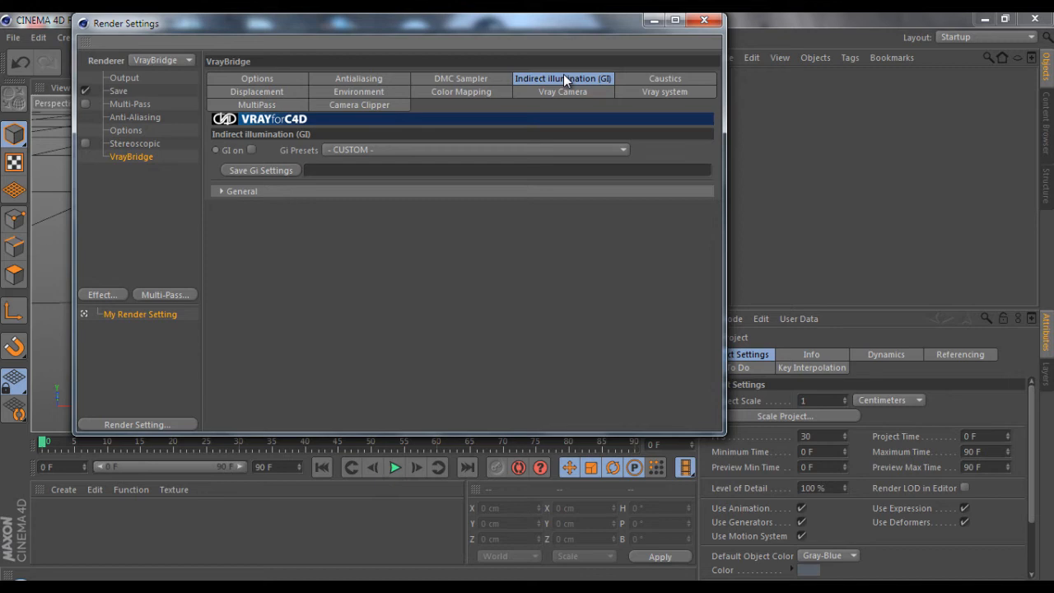
left_click(355, 149)
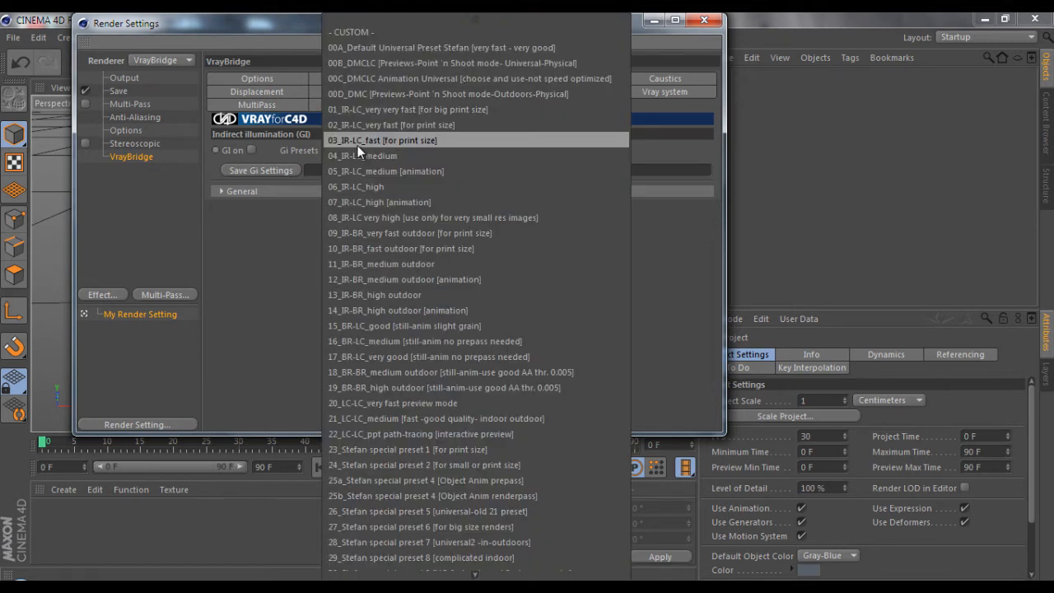
left_click(411, 125)
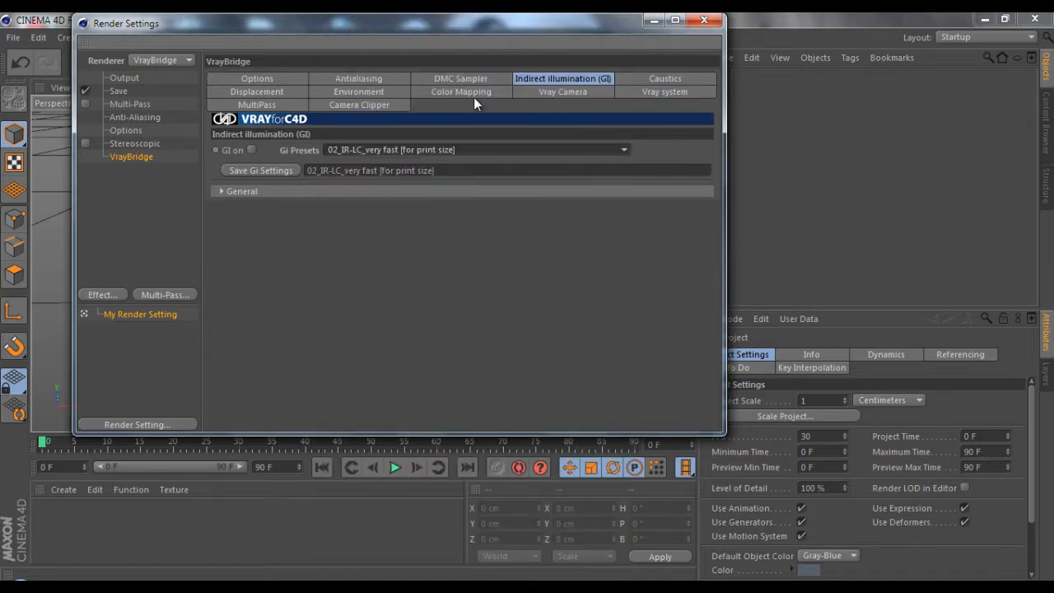
left_click(389, 93)
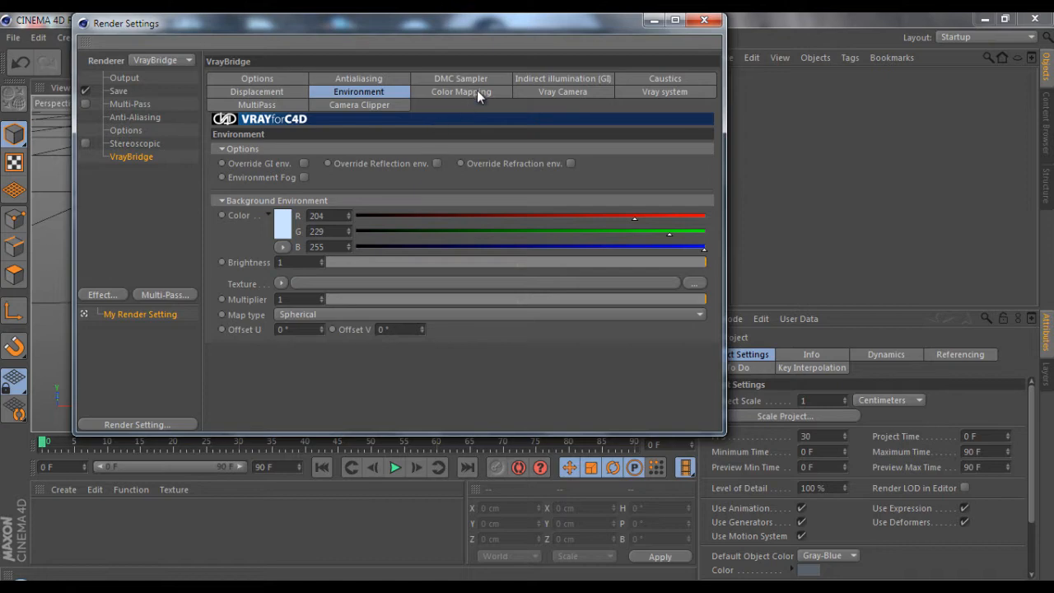
left_click(704, 22)
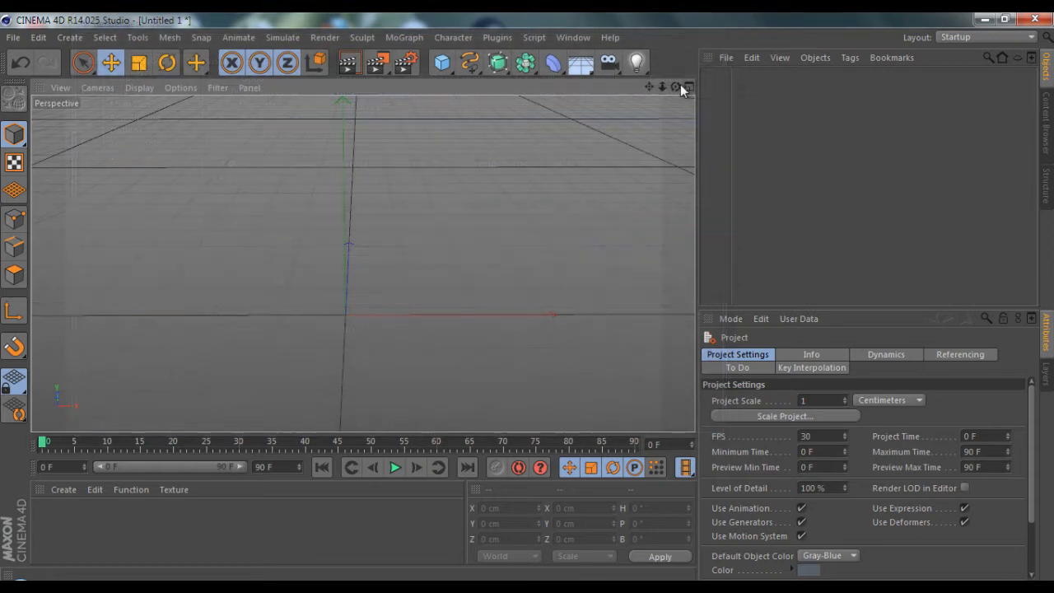
Add a sphere to the scene and raise it along Y to about 128 cm
left_click_drag(680, 85, 527, 297)
left_click_drag(675, 86, 527, 296)
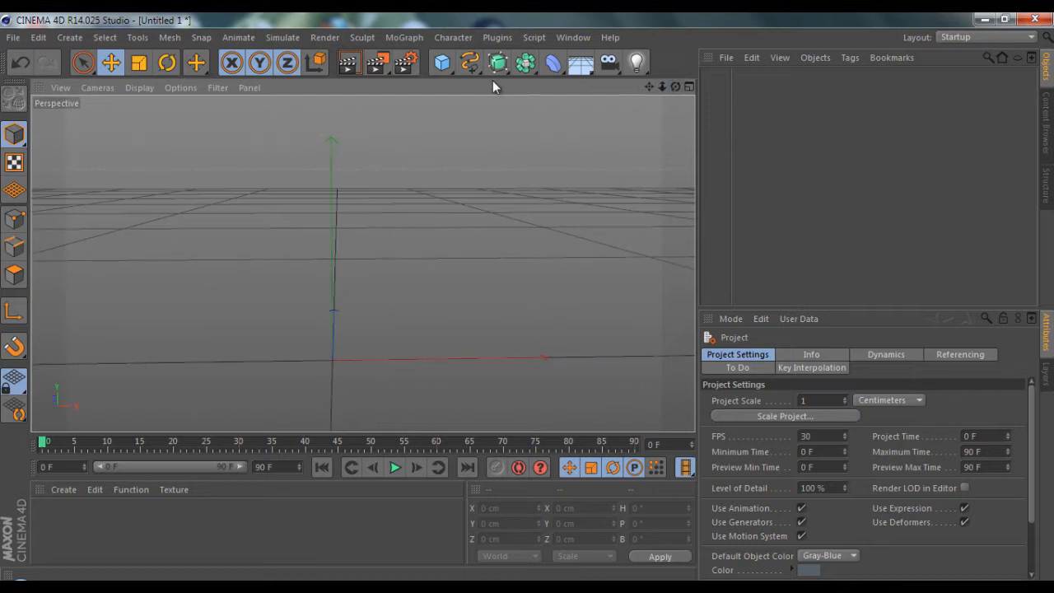
left_click(445, 64)
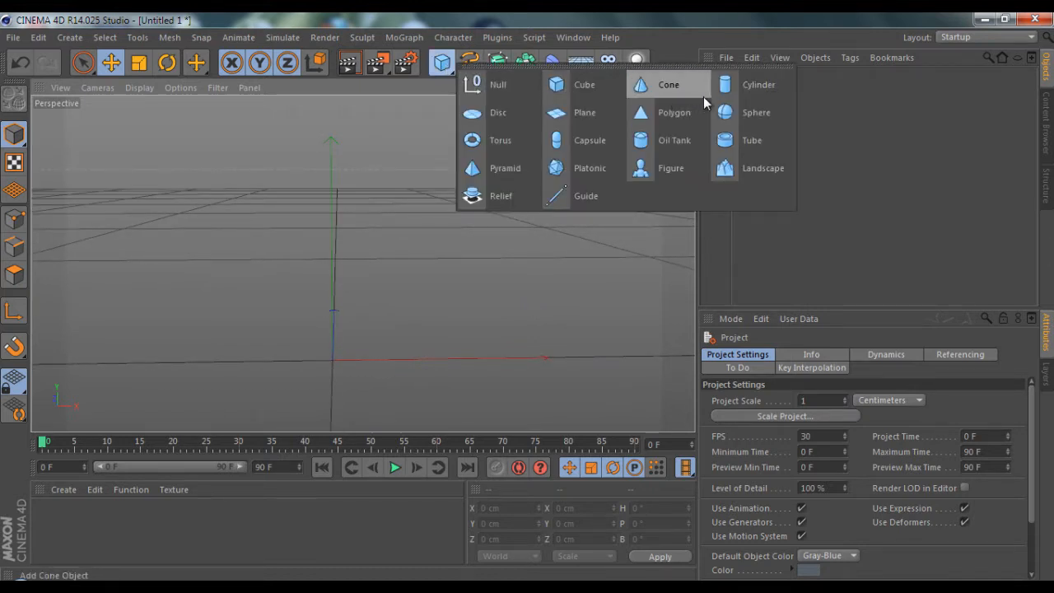
left_click(745, 113)
left_click_drag(352, 265, 346, 178)
Show the perspective view with Gouraud Shading (Lines)
left_click(139, 87)
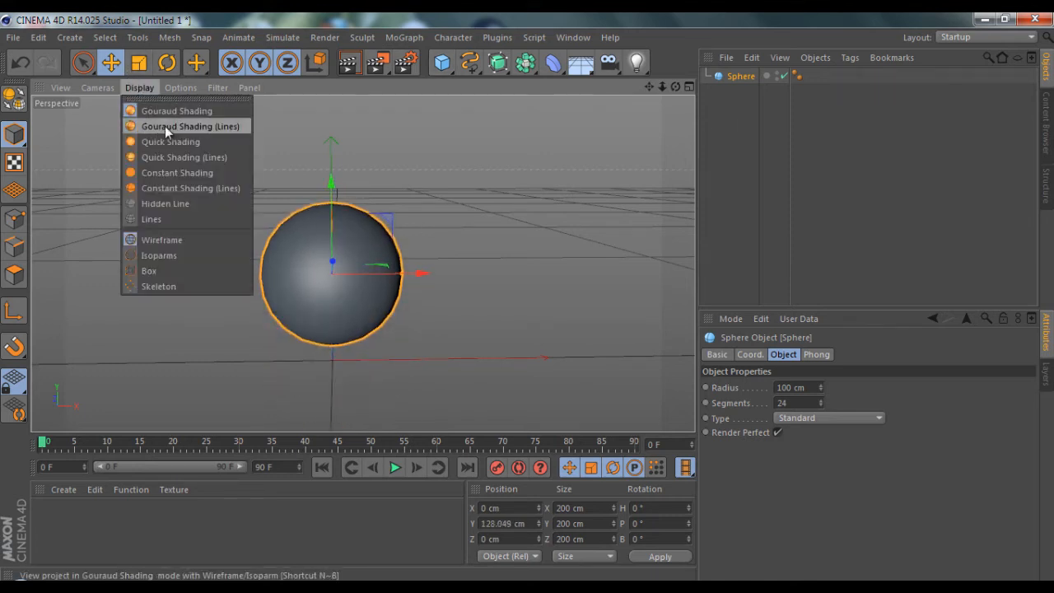
left_click(164, 126)
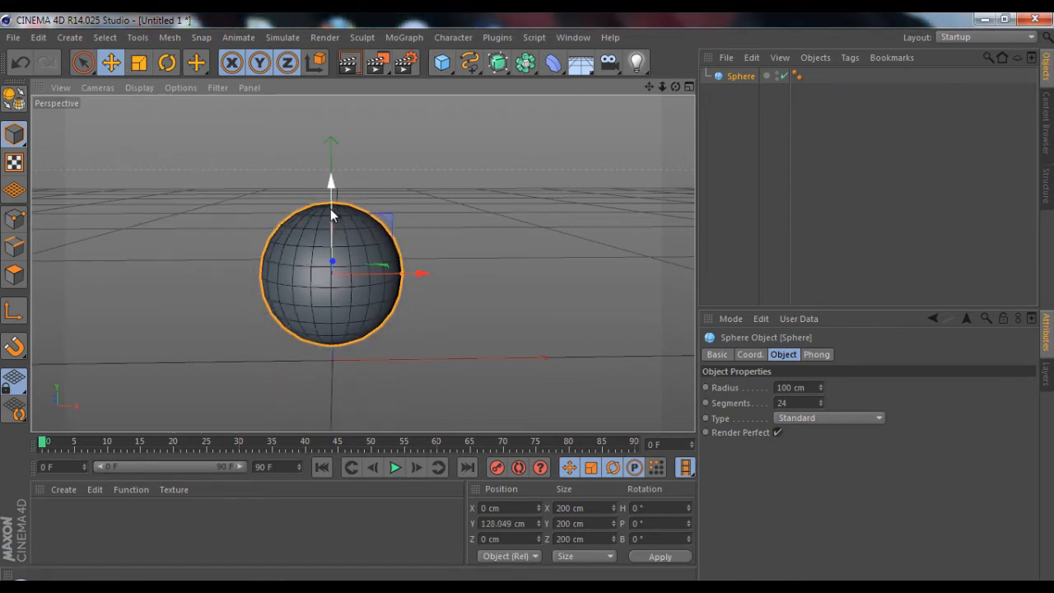
left_click_drag(675, 86, 535, 290)
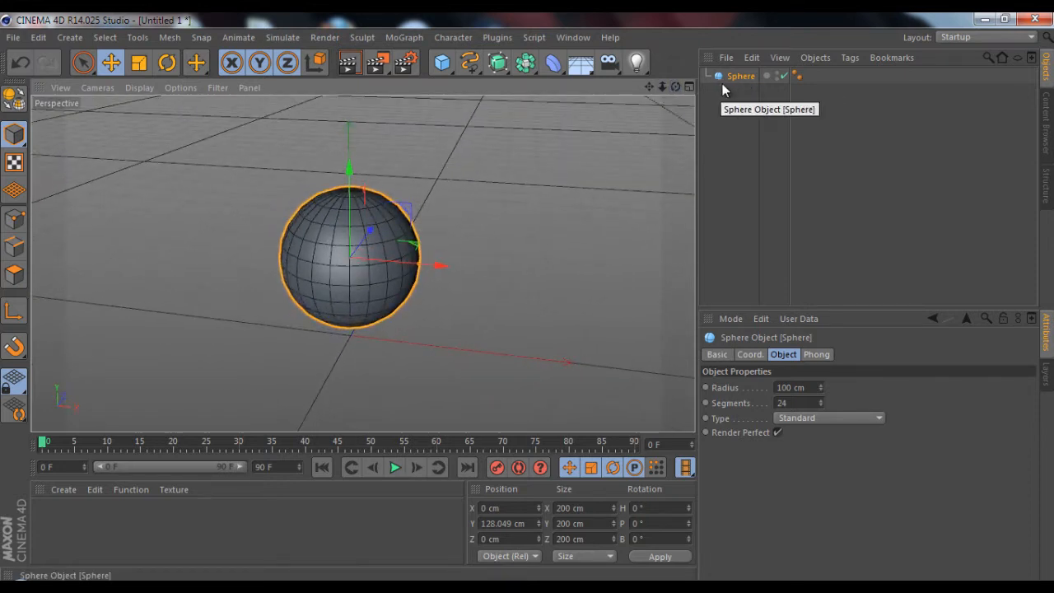
Change the sphere's type to Icosahedron and set its segments to 36
left_click(742, 78)
left_click(821, 418)
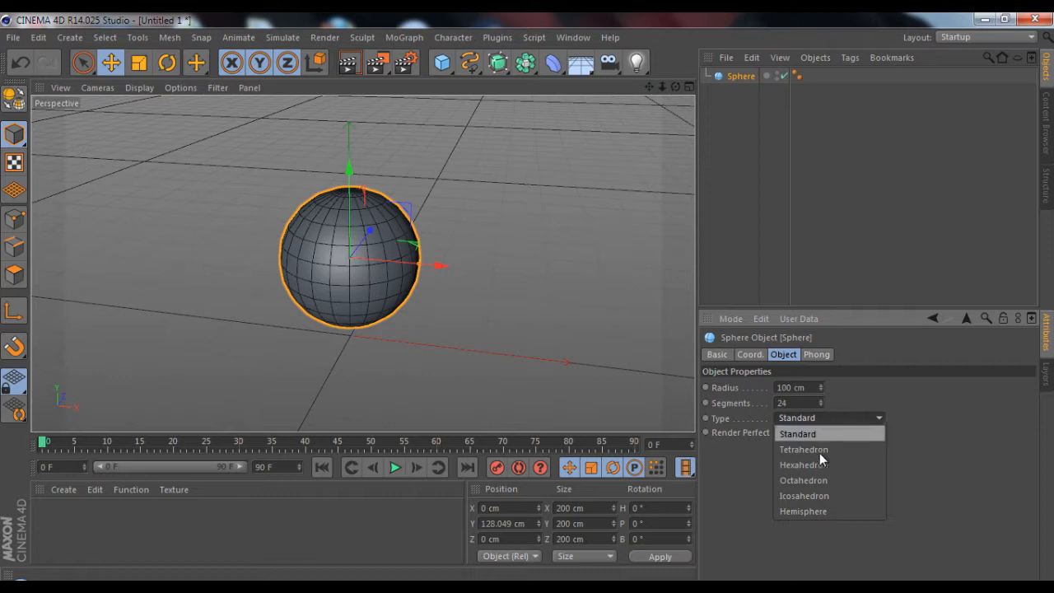
left_click(828, 496)
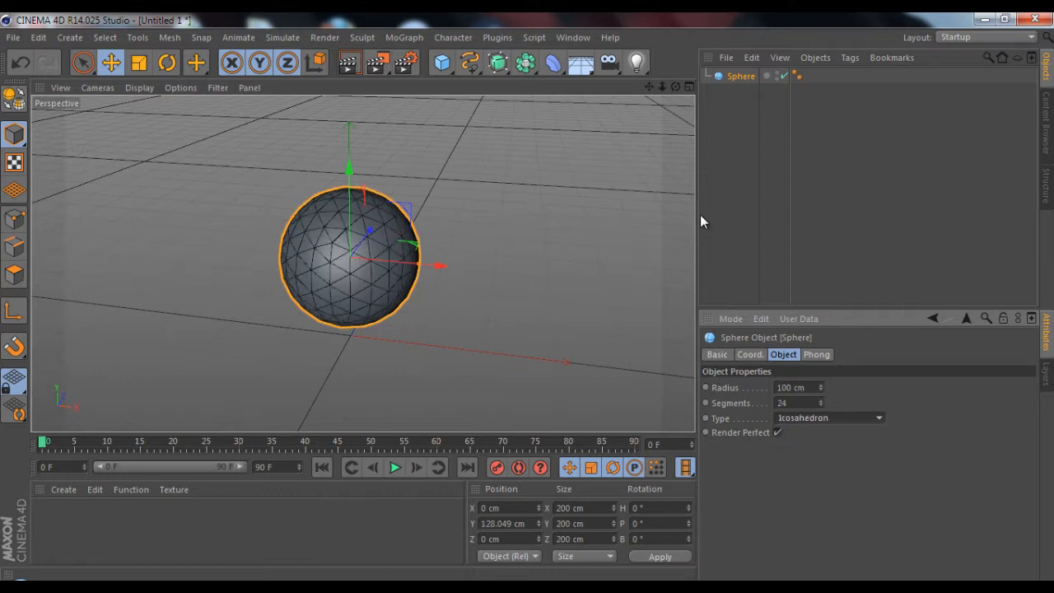
left_click(821, 400)
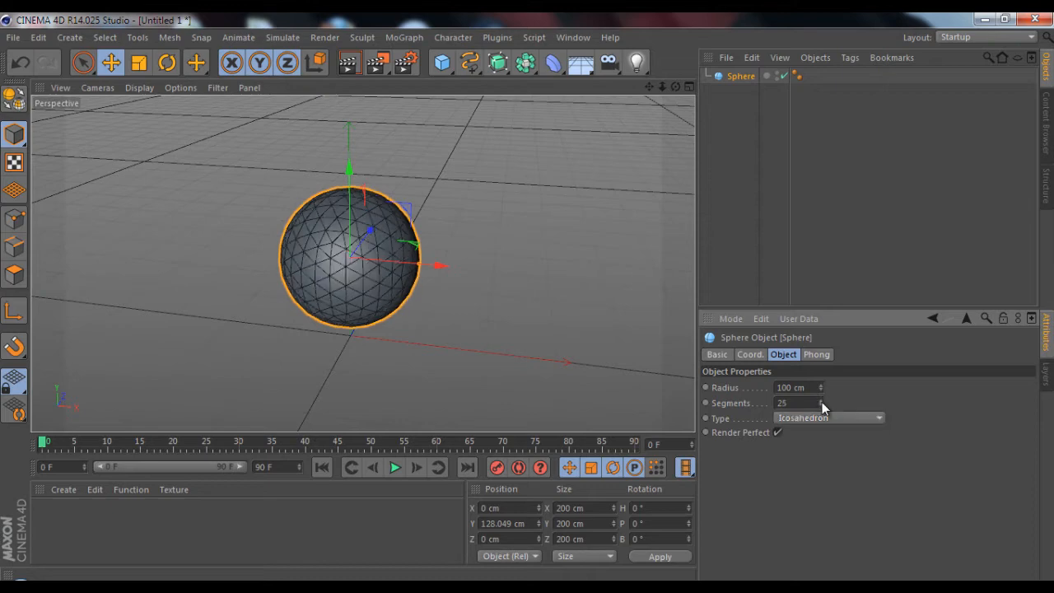
left_click(822, 401)
left_click(822, 402)
left_click(822, 401)
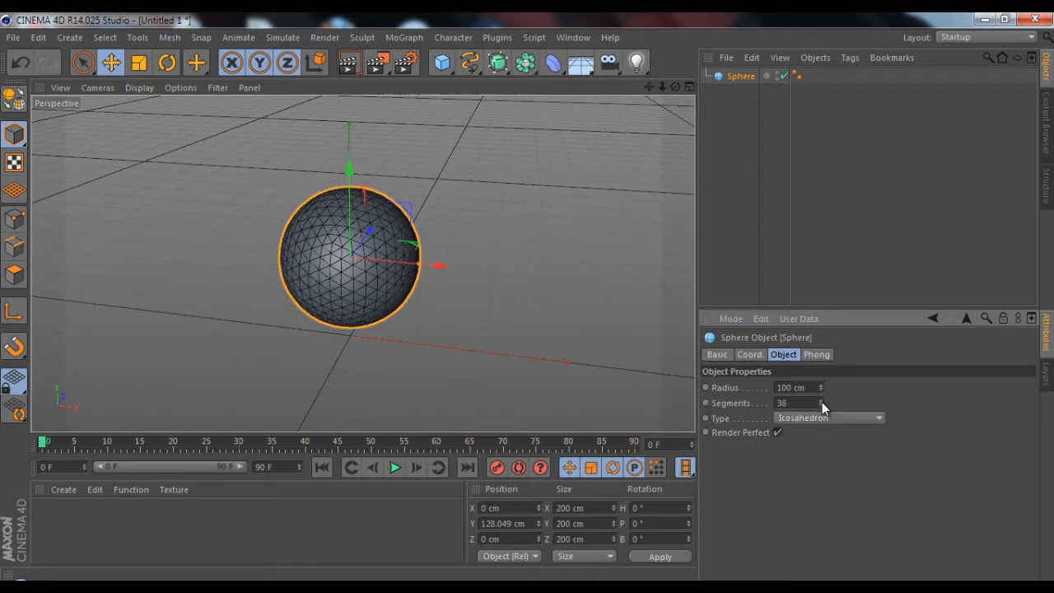
Convert the sphere into an editable polygon object
left_click_drag(673, 86, 527, 298)
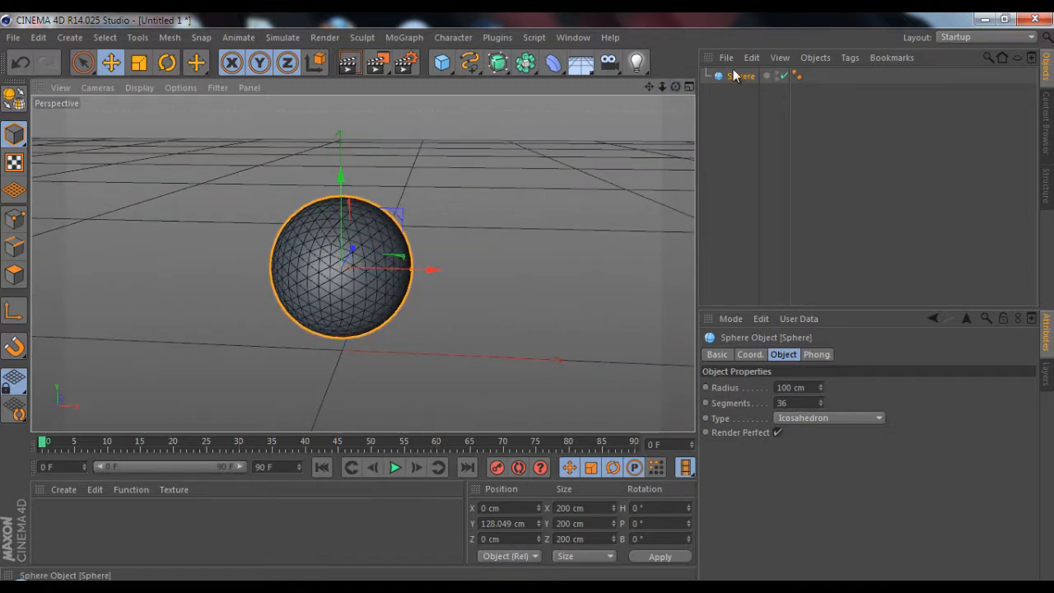
left_click(12, 100)
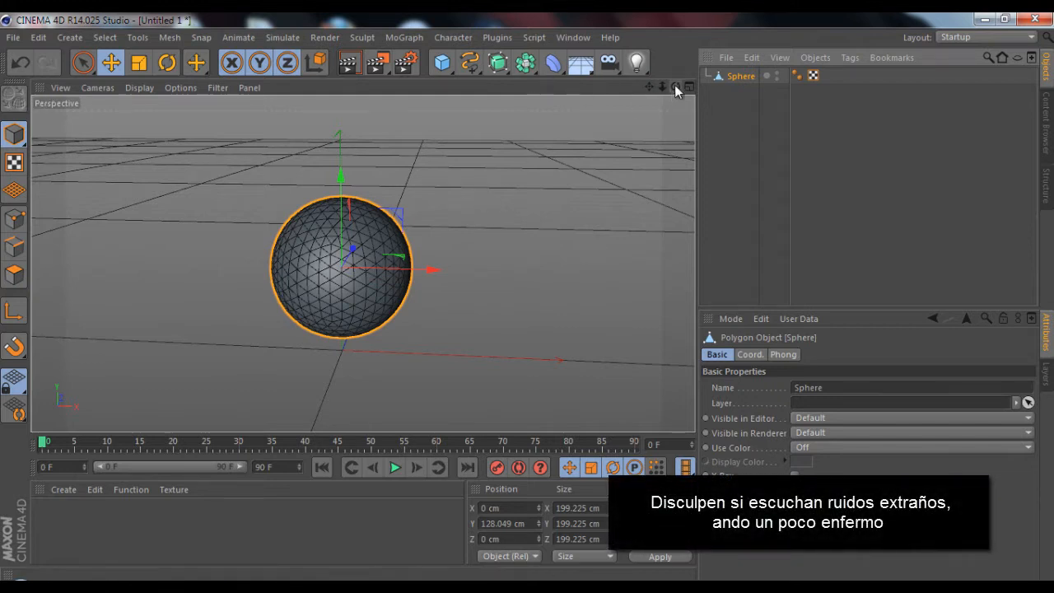
left_click_drag(675, 87, 236, 98)
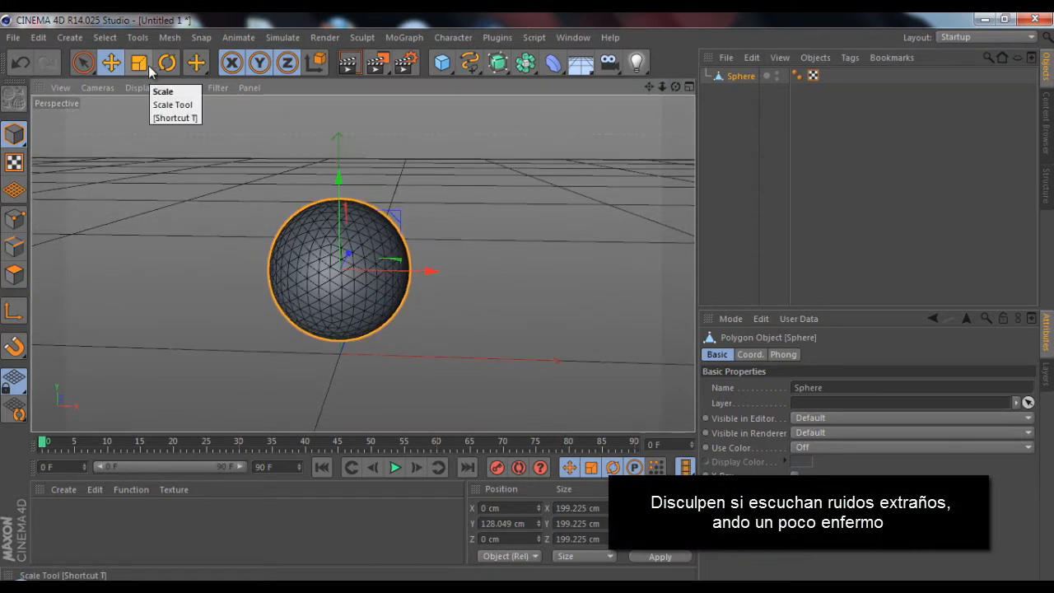
mouse_move(675, 87)
left_mouse_down()
mouse_move(526, 299)
mouse_move(675, 88)
left_mouse_up()
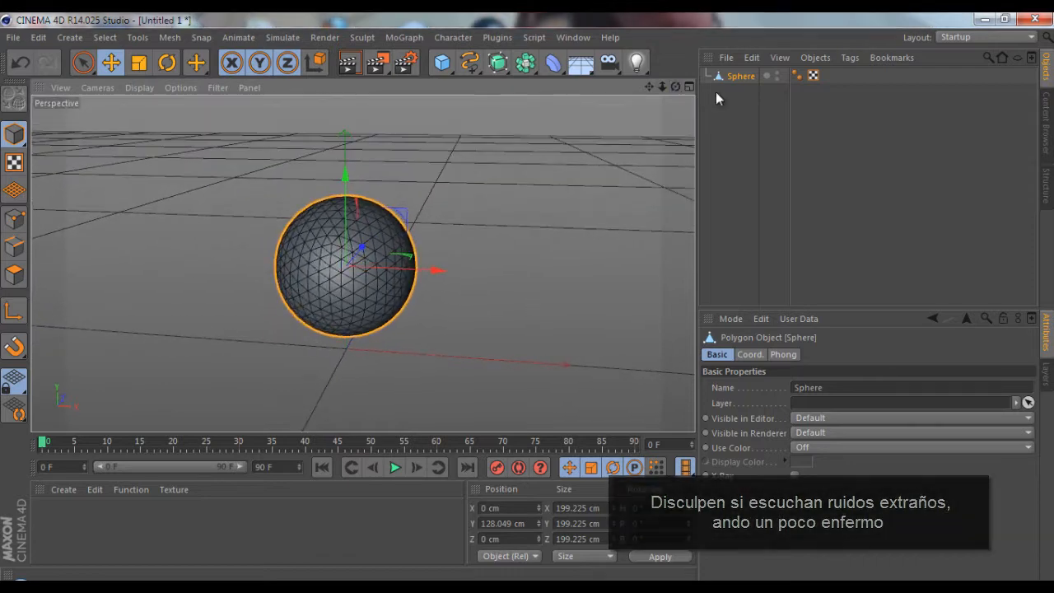
Add a Displacer deformer and make it a child of the sphere
left_click(553, 66)
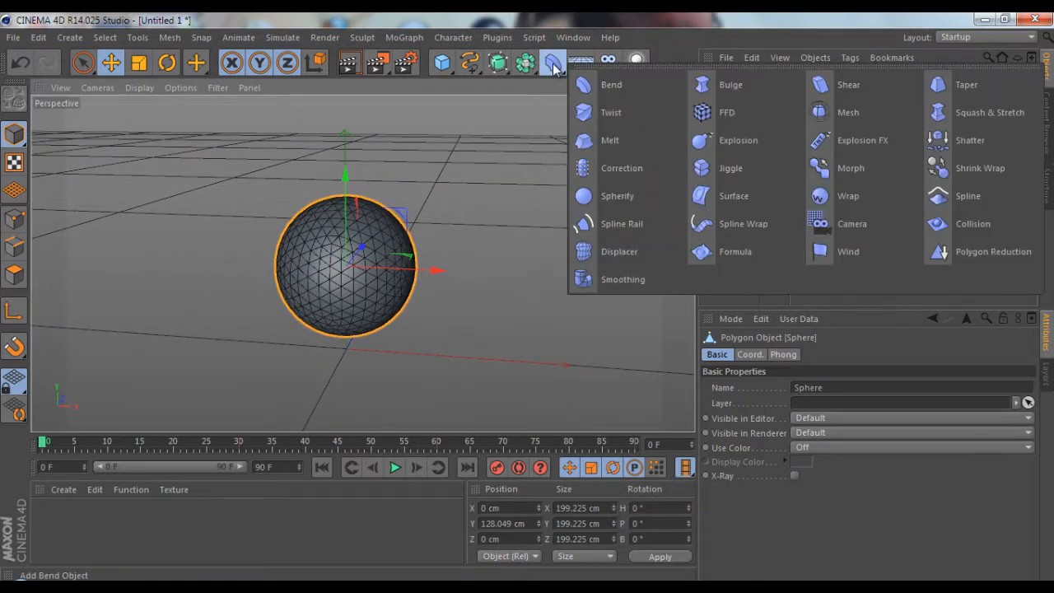
left_click(620, 252)
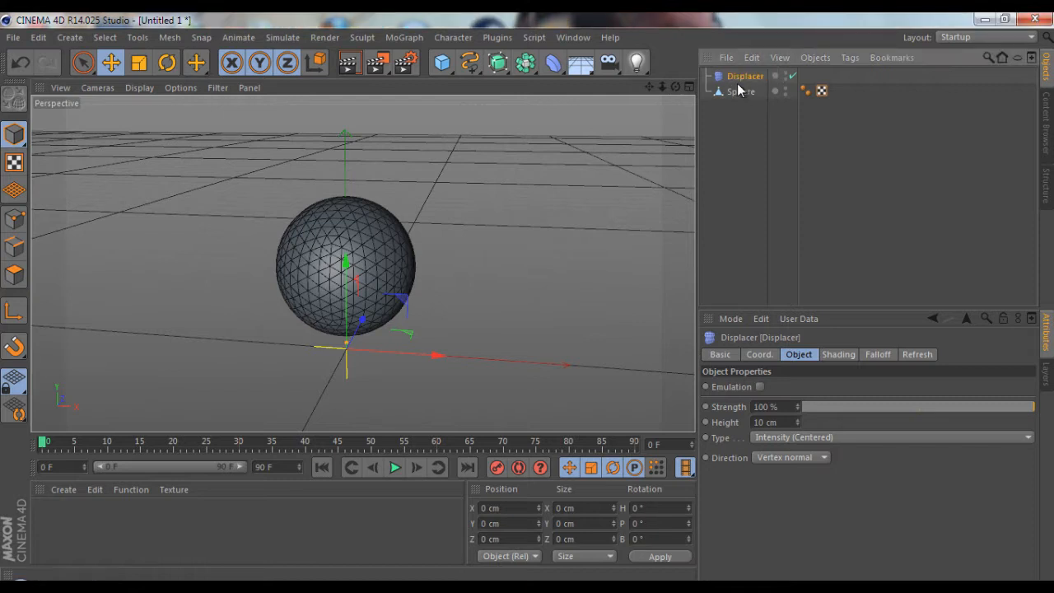
mouse_move(741, 75)
left_mouse_down()
mouse_move(753, 99)
mouse_move(746, 93)
left_mouse_up()
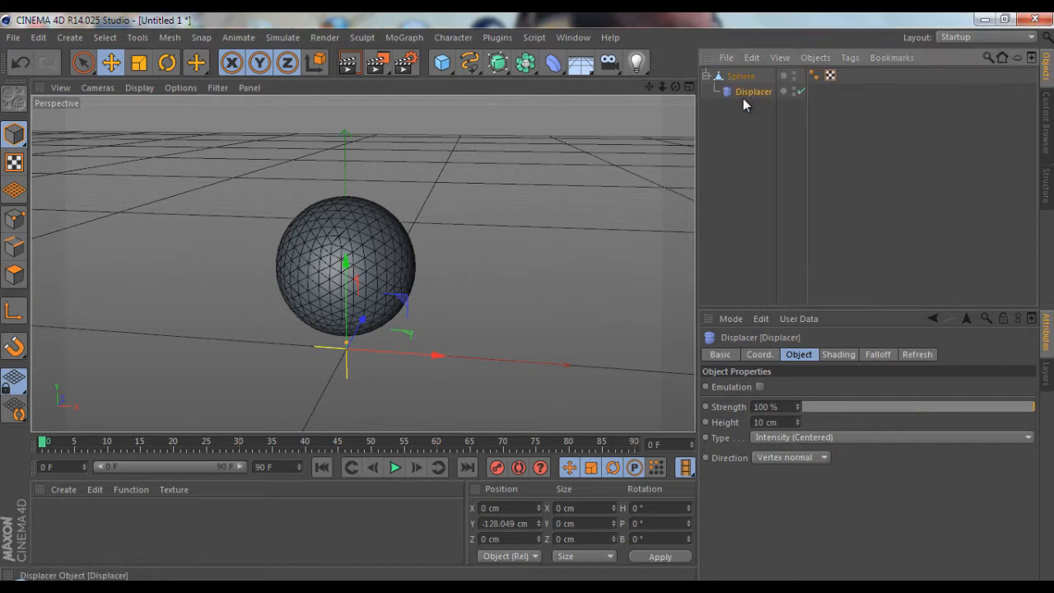
Load a Noise shader as the Displacer's custom shader
left_click(844, 353)
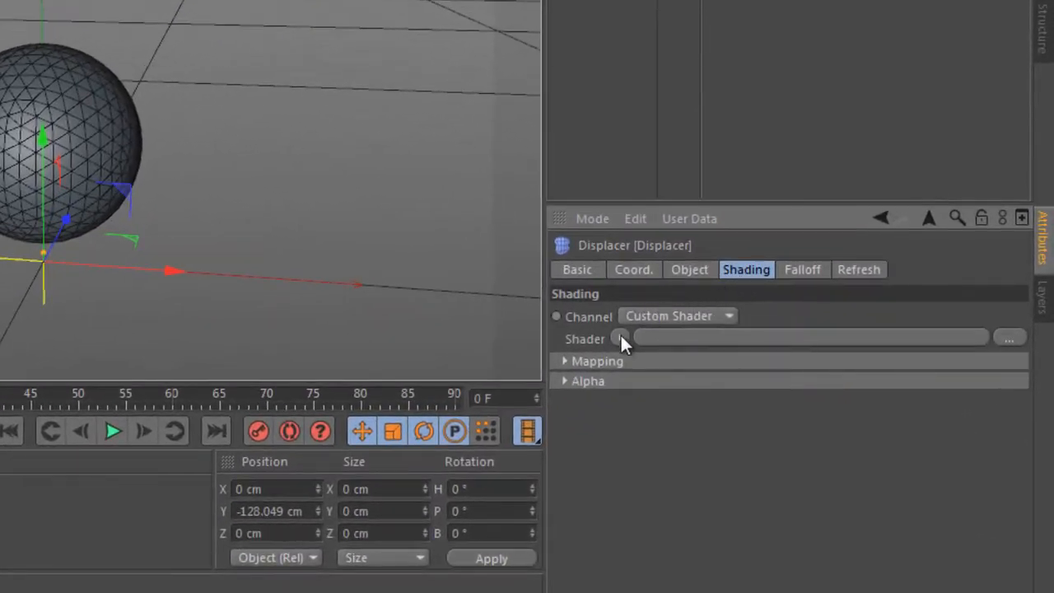
left_click(620, 338)
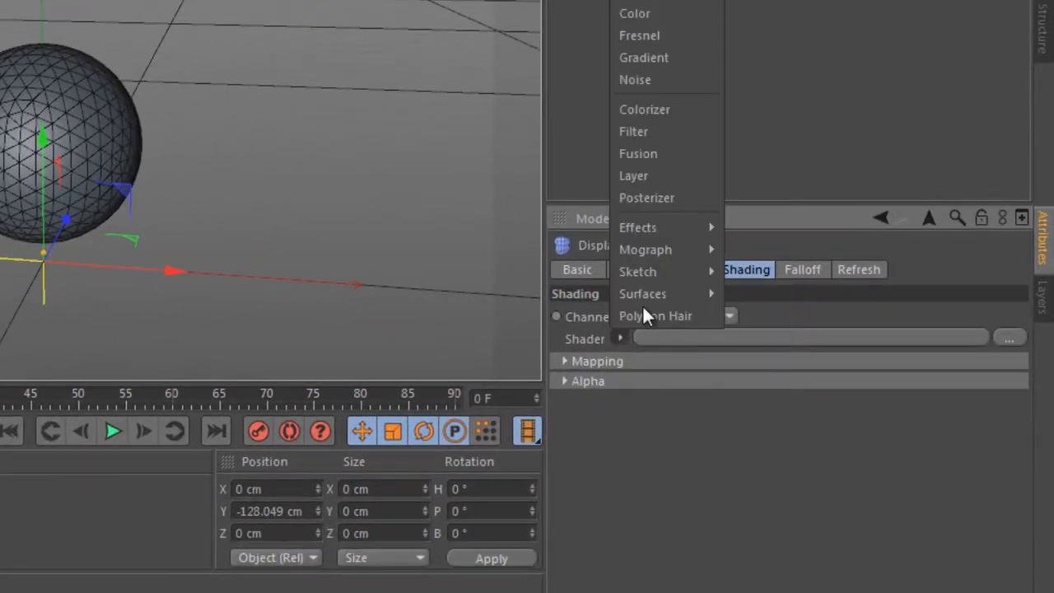
left_click(658, 79)
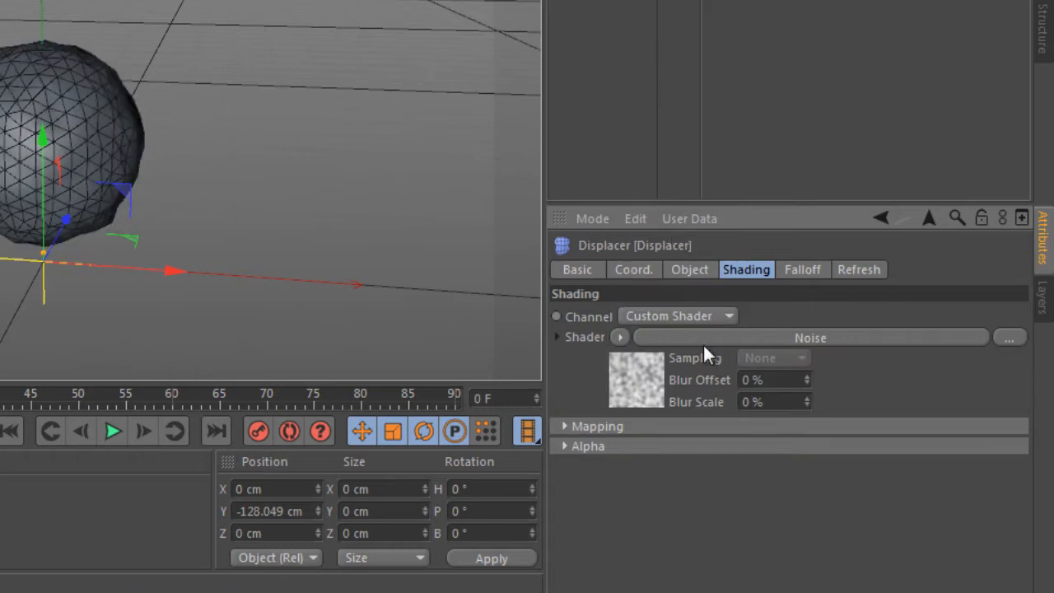
Set the Displacer's height to 26 cm
left_click(691, 272)
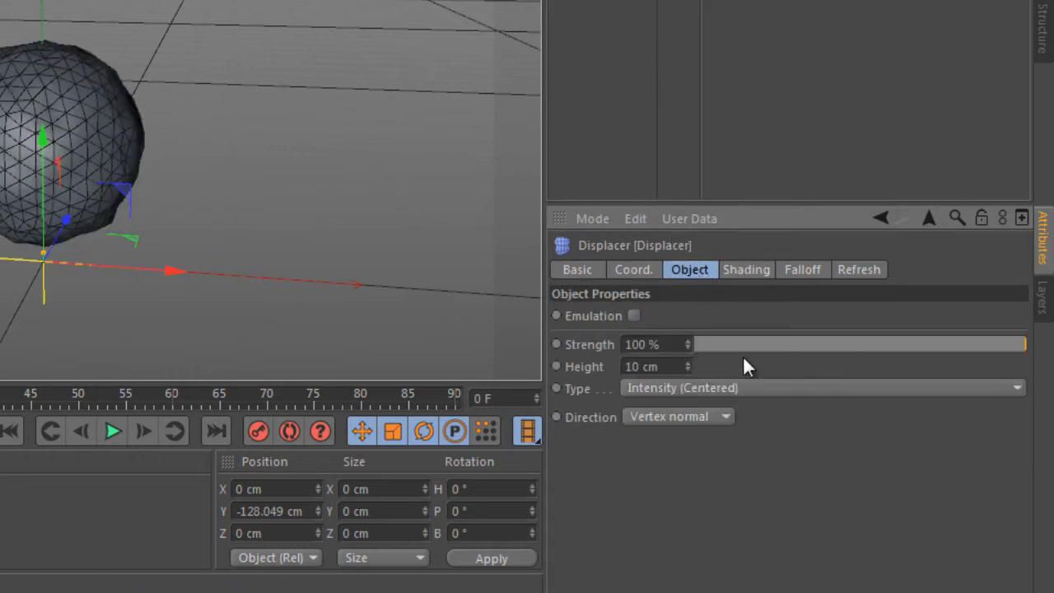
left_click_drag(691, 366, 691, 365)
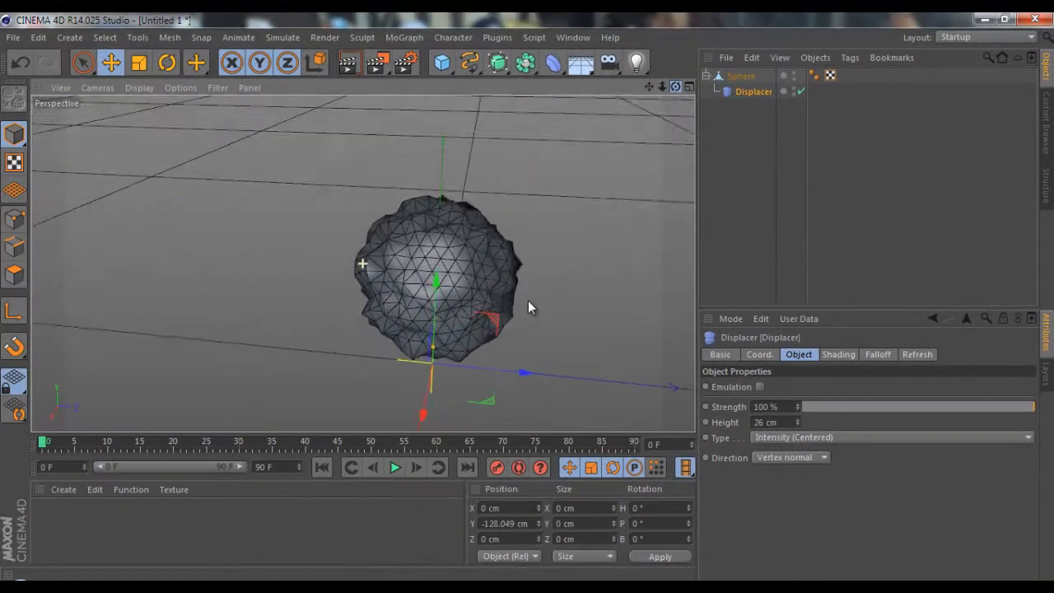
left_click_drag(528, 301, 528, 296)
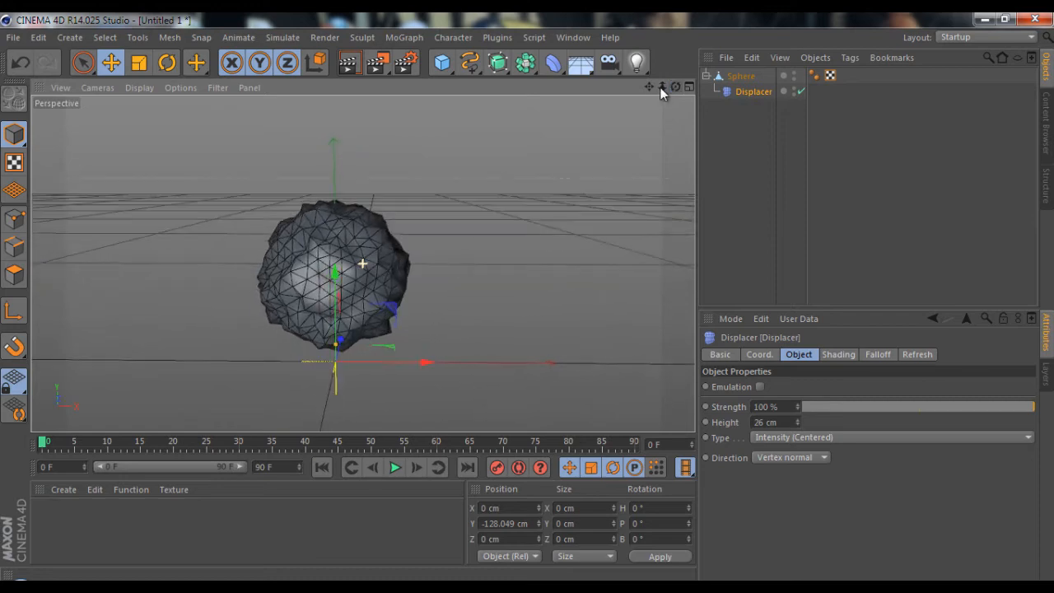
Add a null object to the scene
left_click_drag(649, 87, 528, 296)
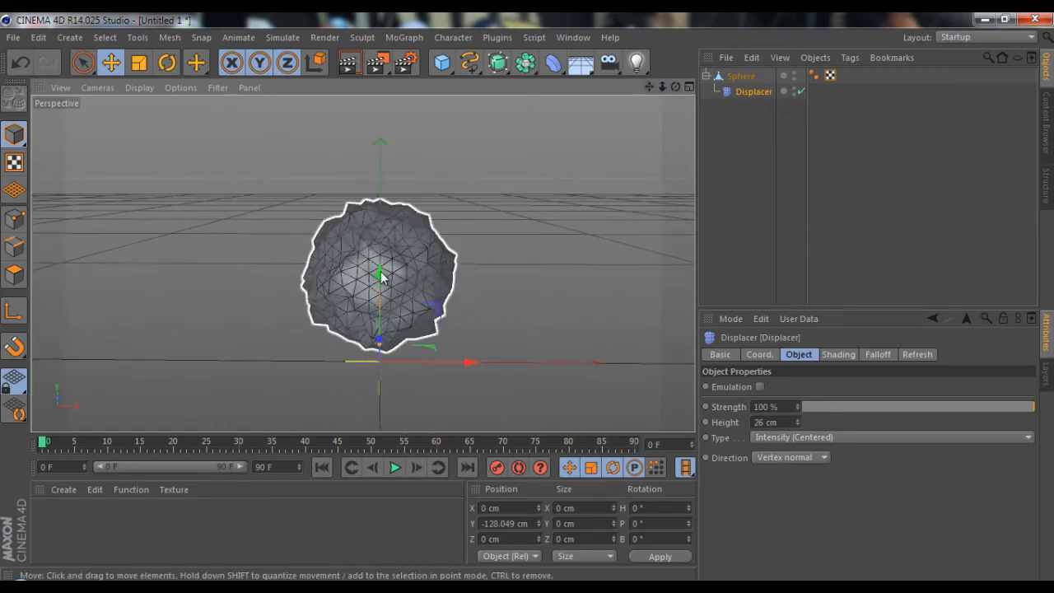
scroll(378, 274, "up", 3)
left_click_drag(676, 87, 528, 298)
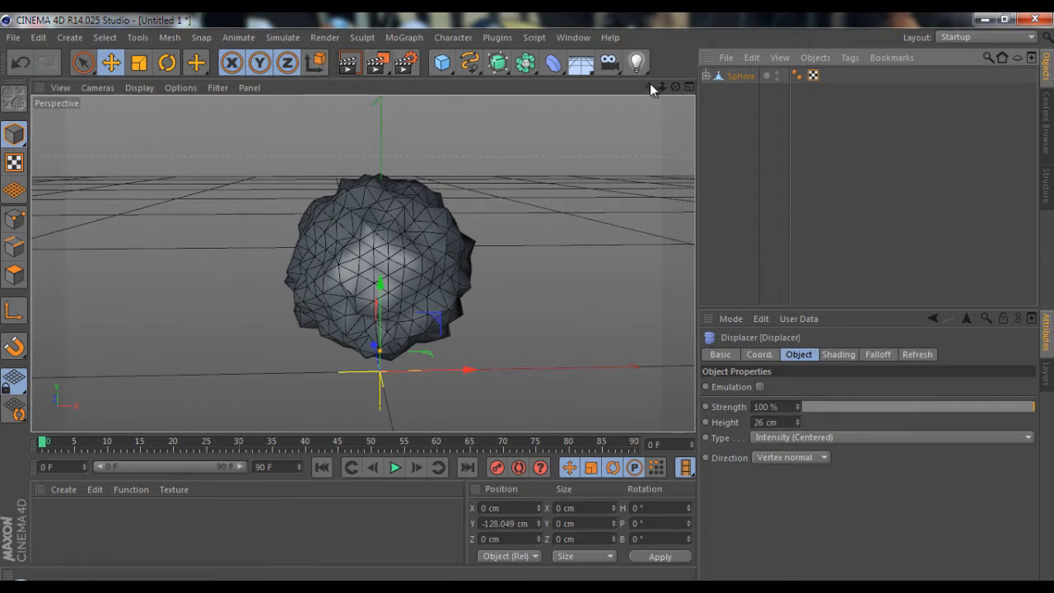
left_click(444, 66)
left_click(503, 86)
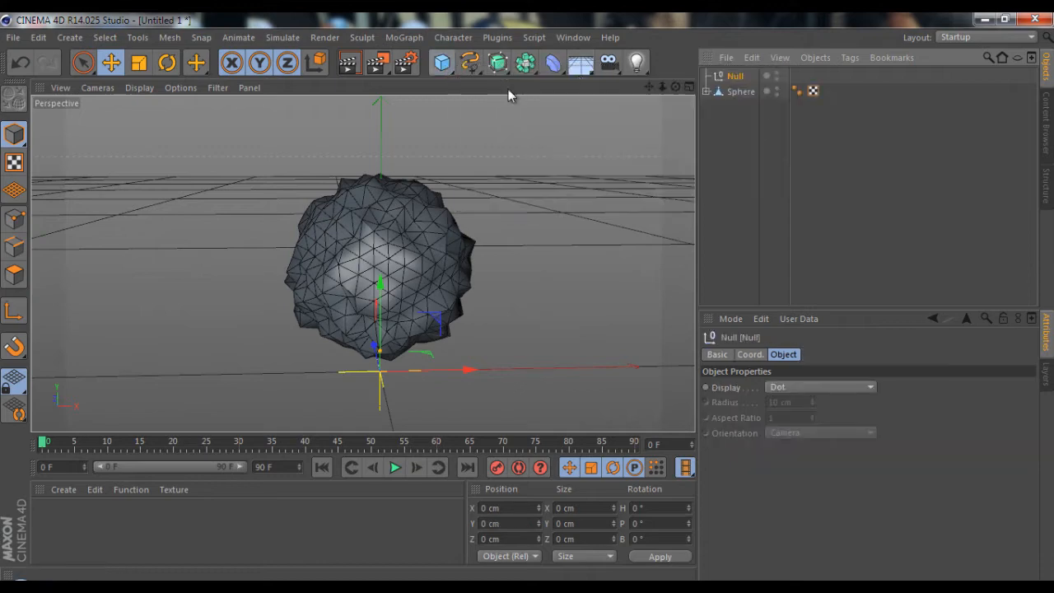
Add an Infinite Light and give it a Target tag with the null as its target object
left_click(638, 63)
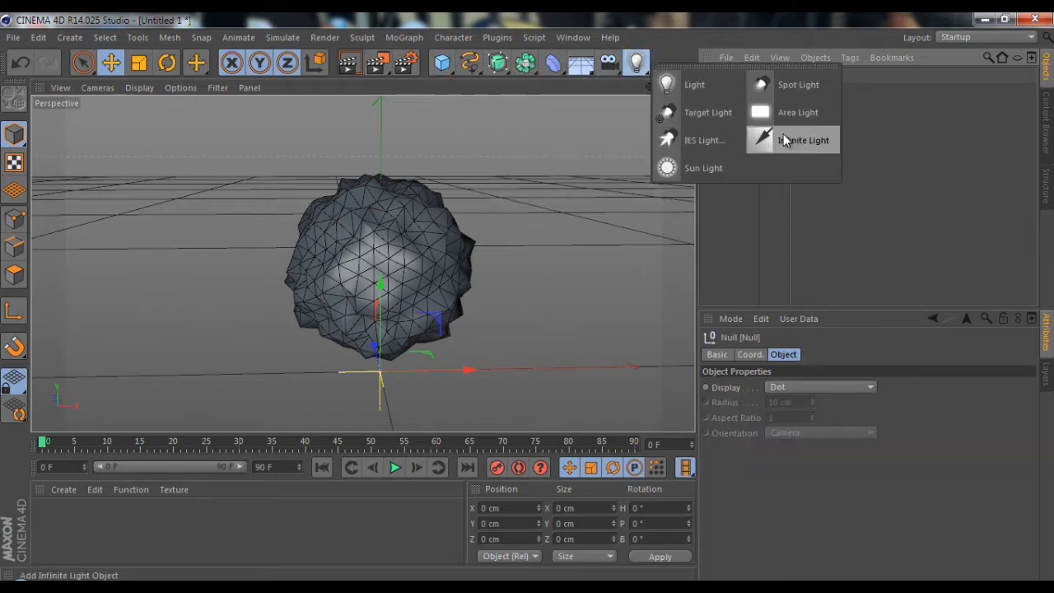
left_click(786, 140)
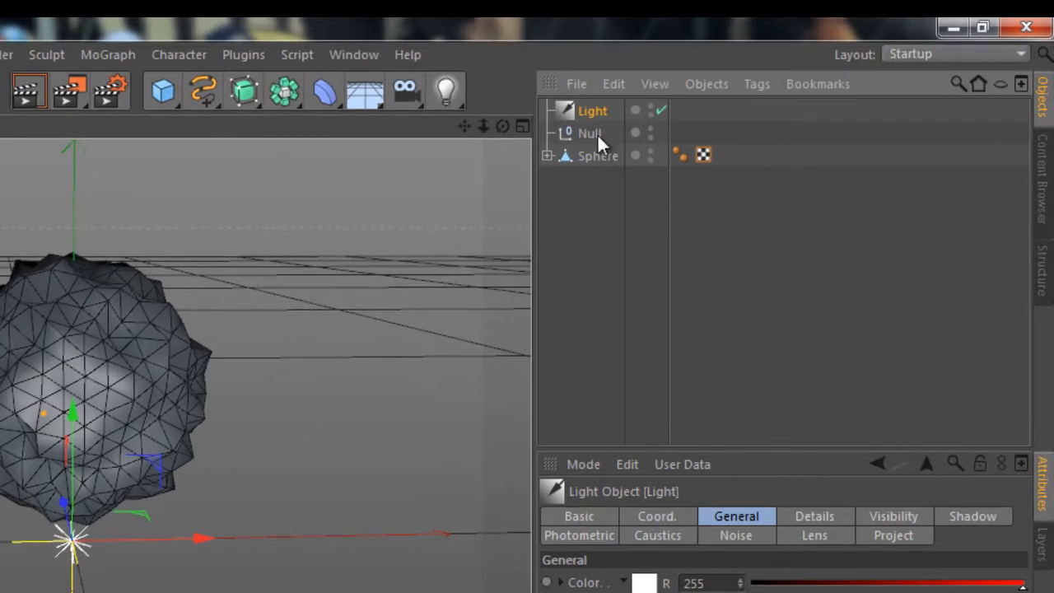
right_click(594, 109)
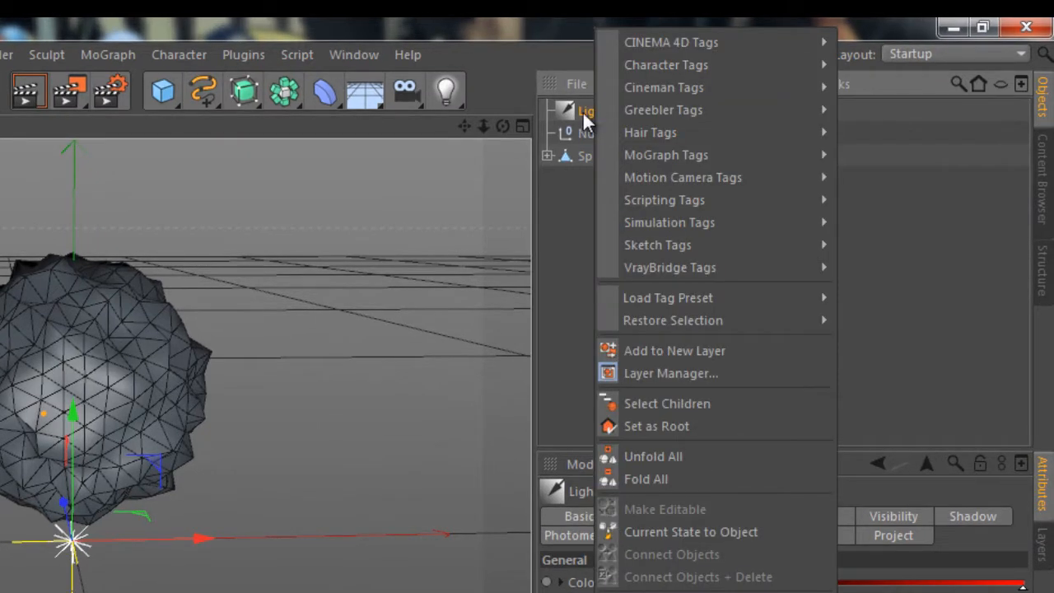
mouse_move(786, 45)
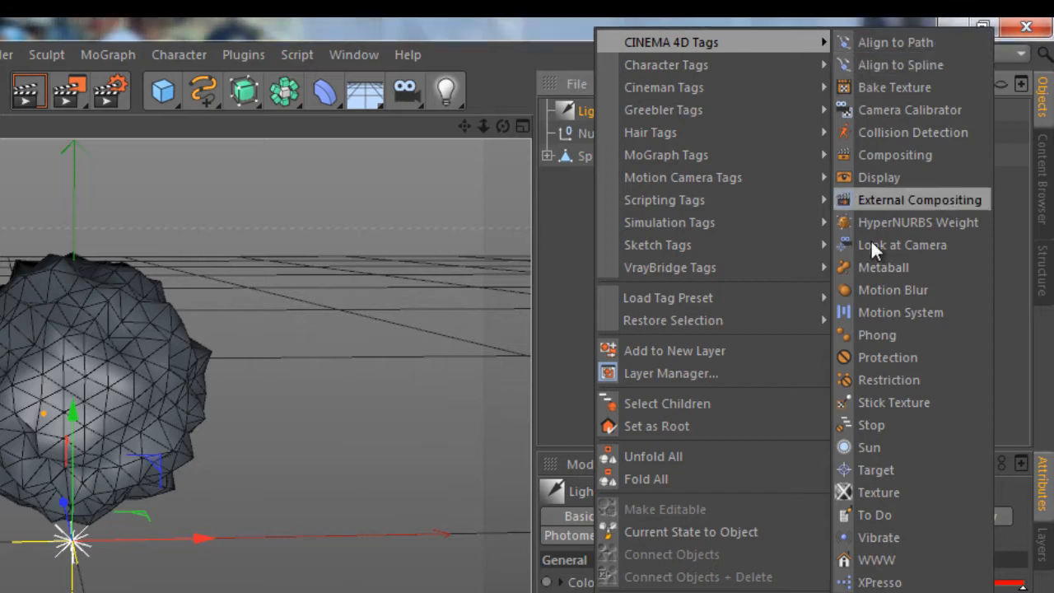
left_click(878, 472)
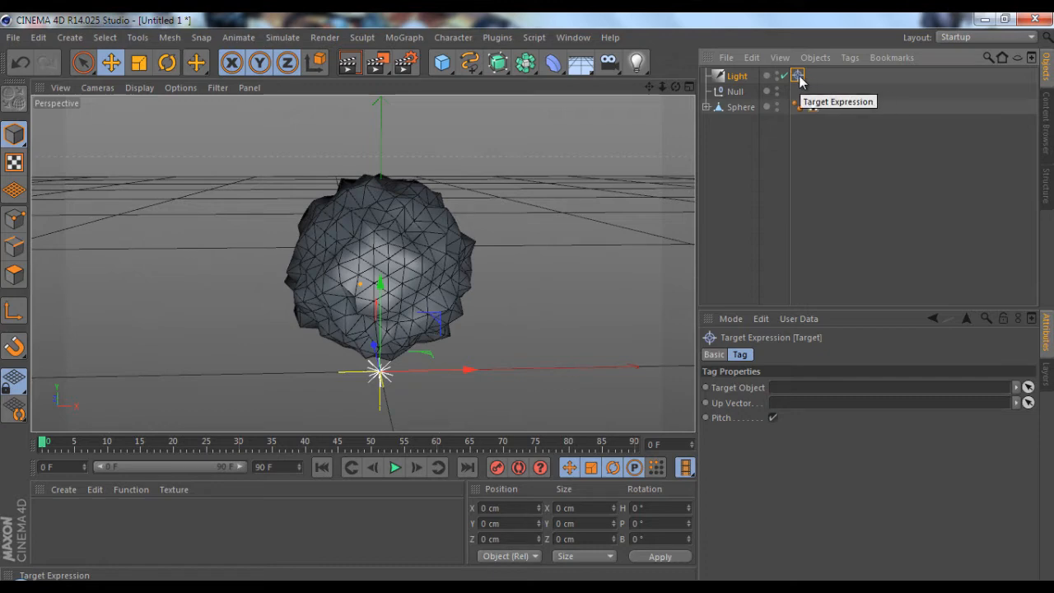
left_click_drag(735, 92, 774, 396)
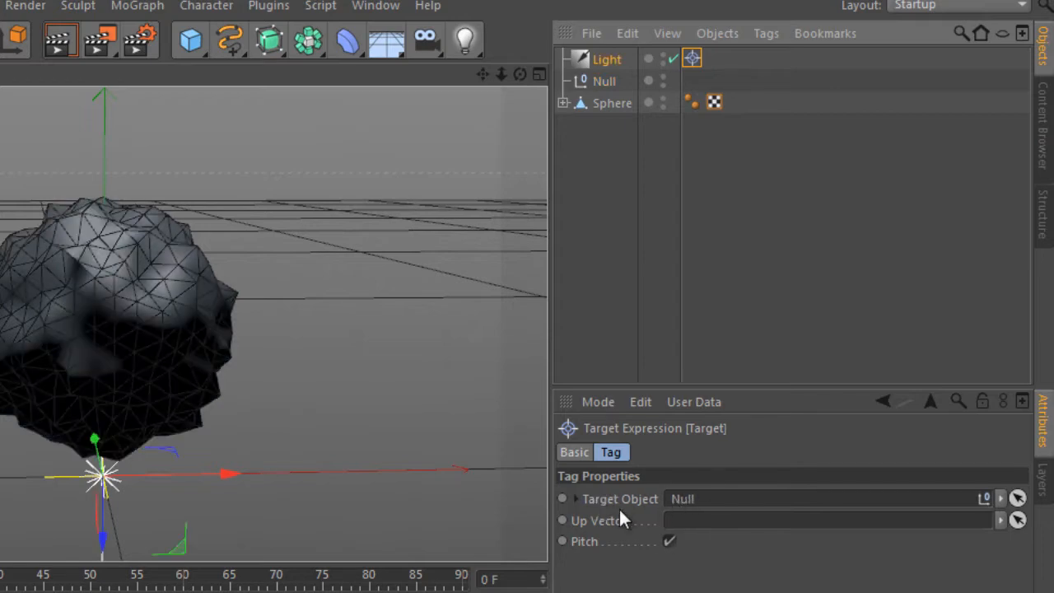
Raise the null to about Y 120.5 cm and move the light to about X 189, Y 387, Z -456 cm
left_click(604, 82)
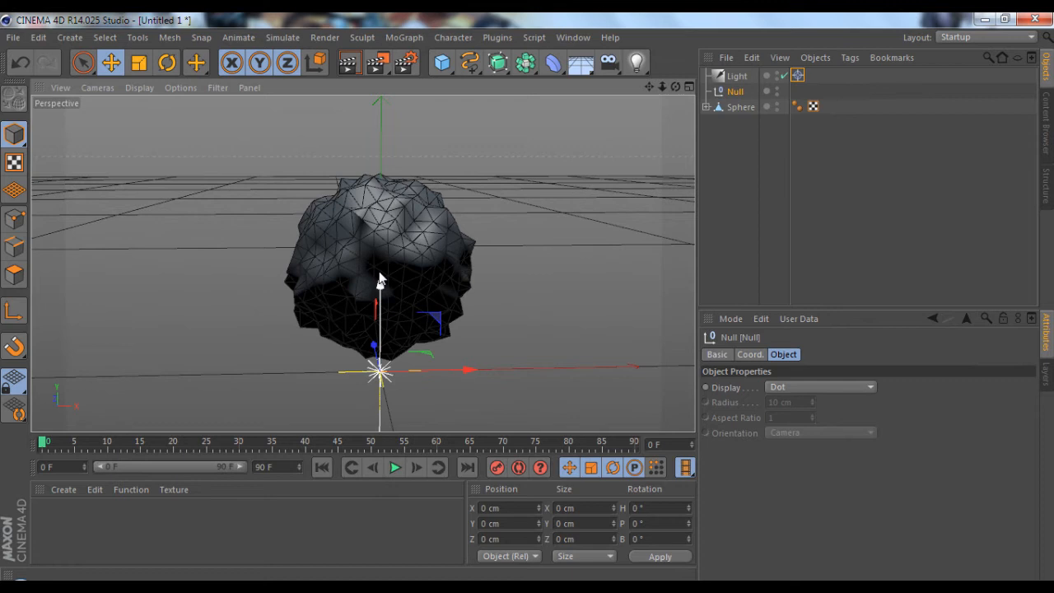
left_click_drag(303, 300, 304, 196)
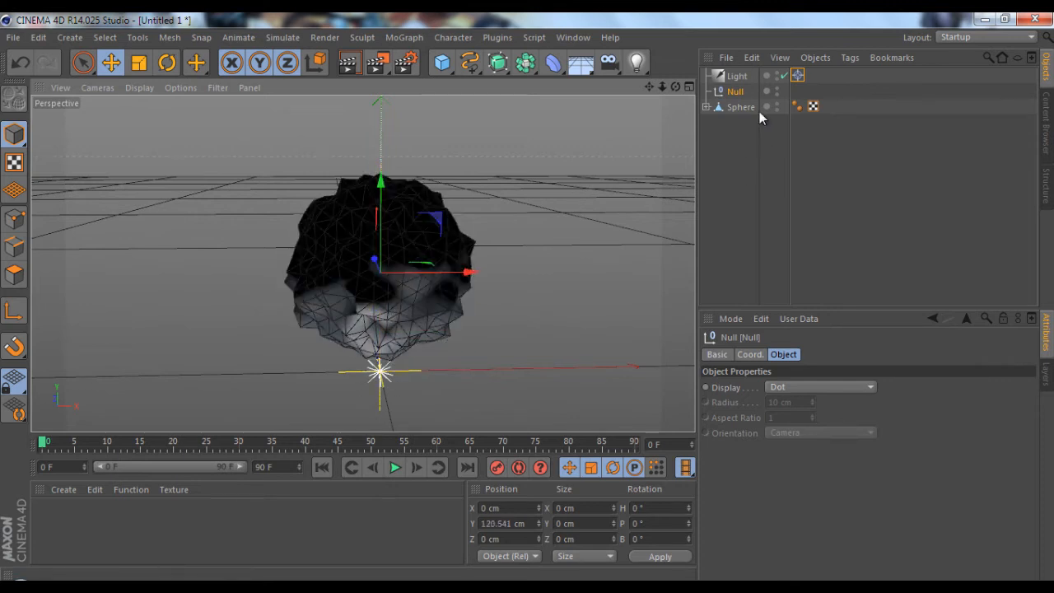
left_click(738, 76)
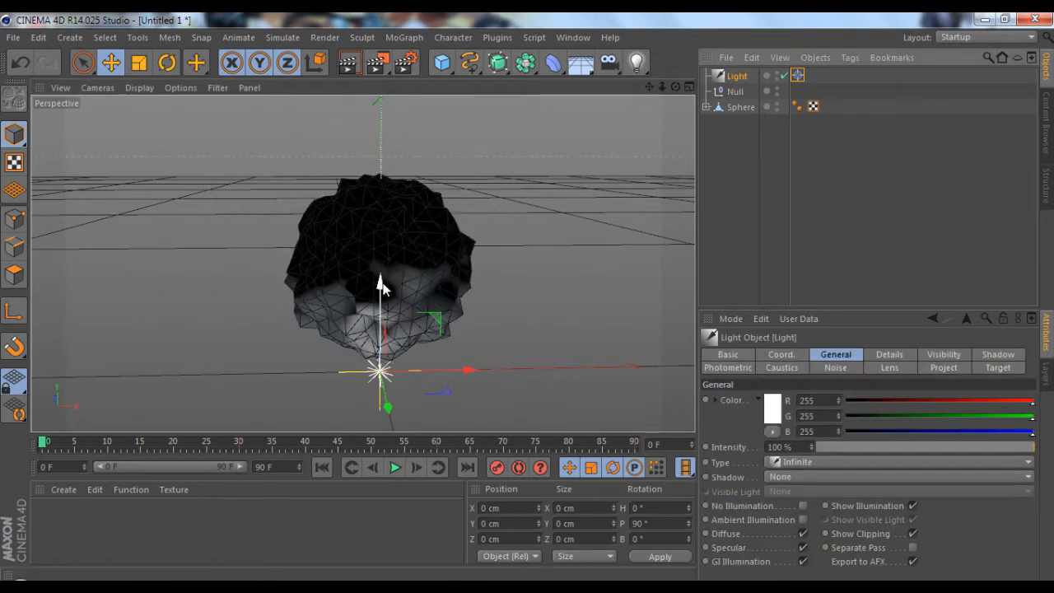
left_click_drag(381, 282, 692, 255)
scroll(528, 300, "down", 5)
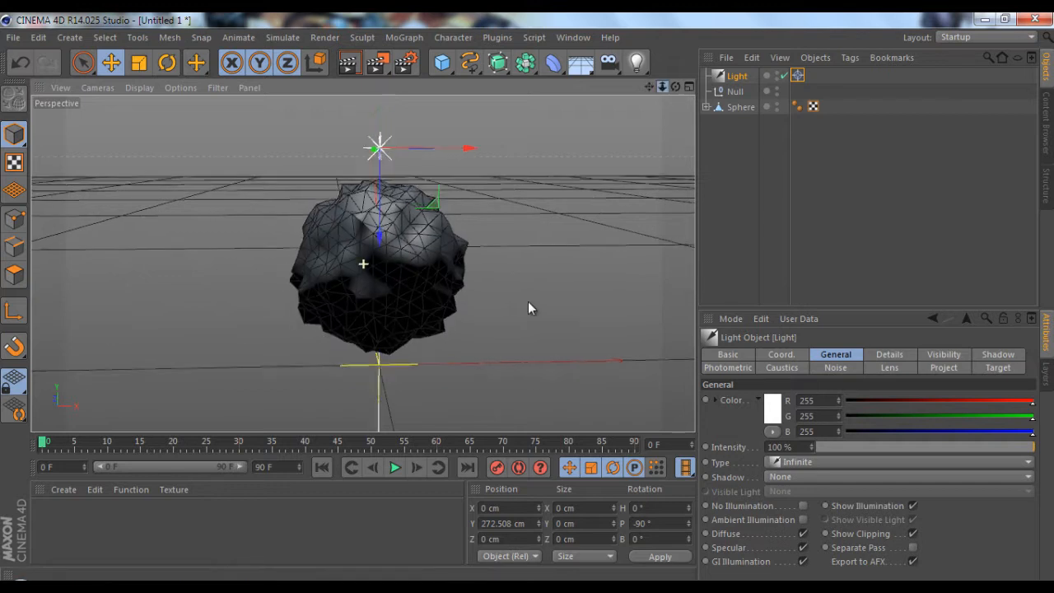
left_click_drag(374, 293, 537, 145)
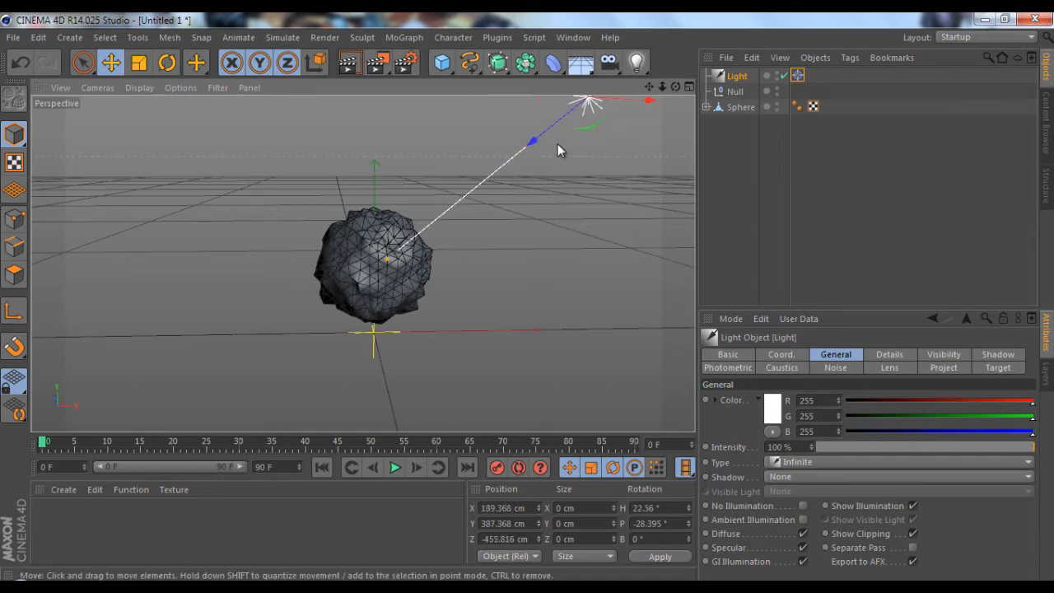
Reframe the perspective view on the sphere and render it to check the lighting
left_click_drag(662, 86, 668, 130)
left_click_drag(676, 87, 527, 298)
left_click_drag(654, 86, 657, 86)
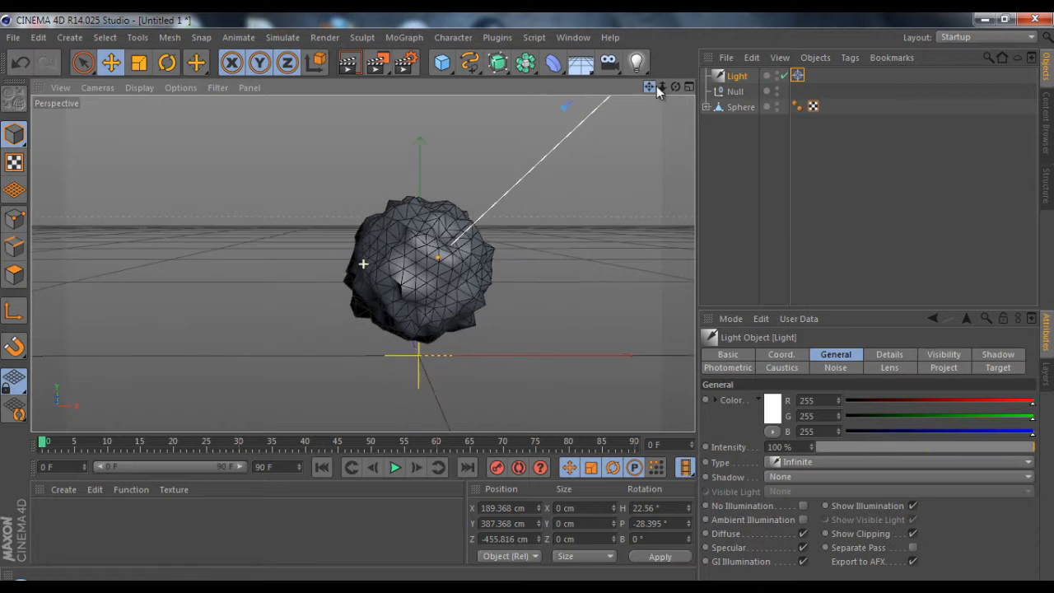
left_click(347, 65)
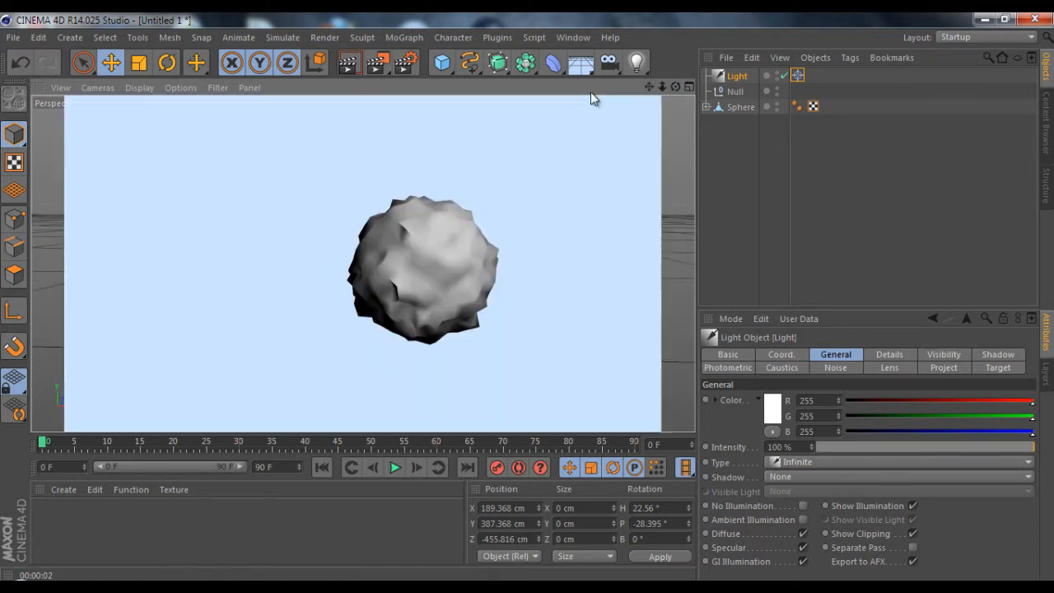
left_click(677, 87)
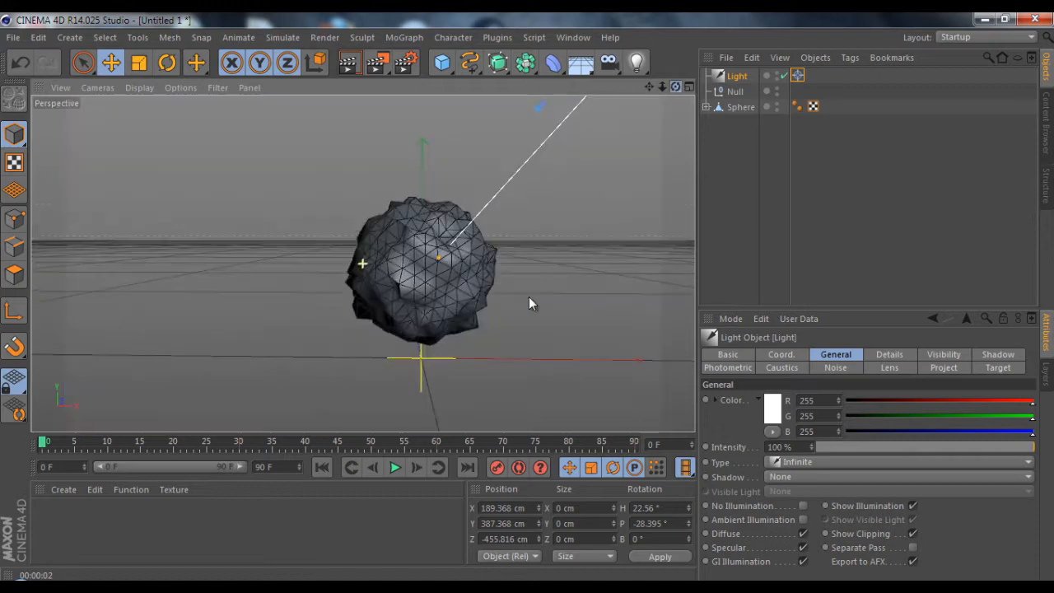
left_click_drag(526, 298, 522, 295)
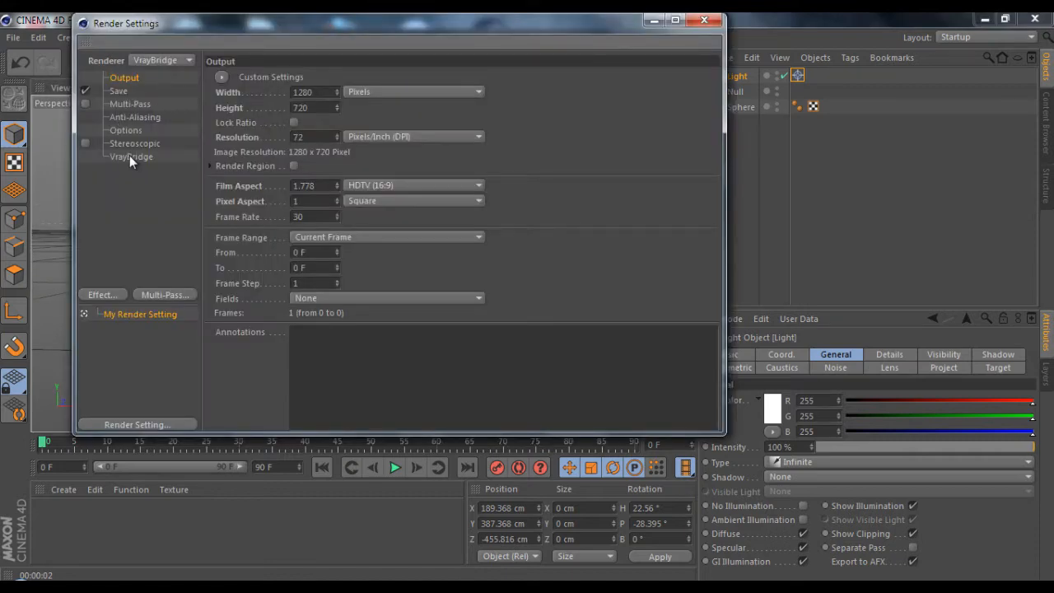
Enable indirect illumination (GI) in the VrayBridge render settings and test-render the view
left_click(129, 155)
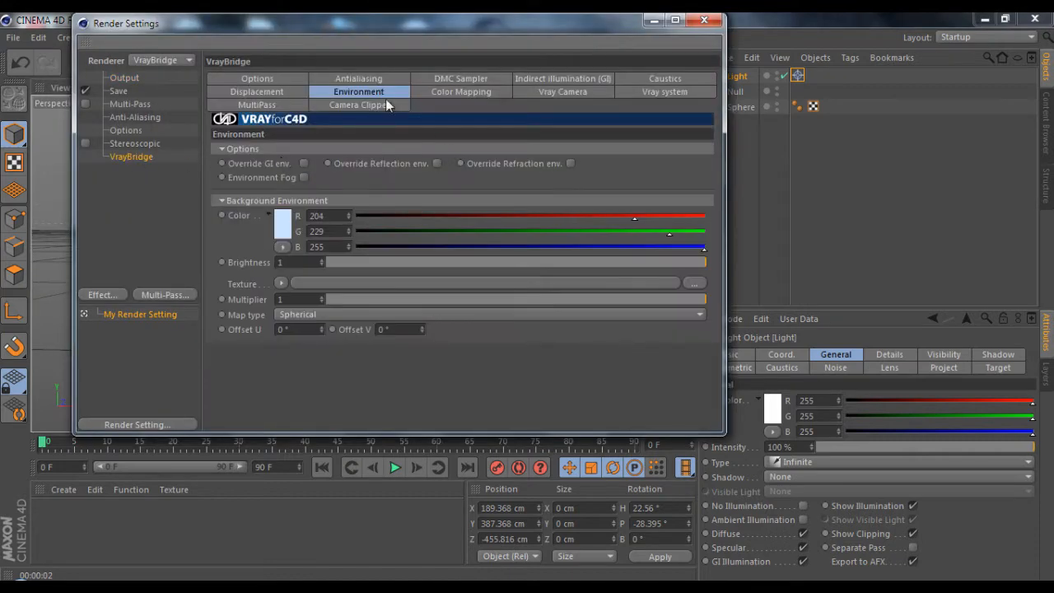
left_click(579, 79)
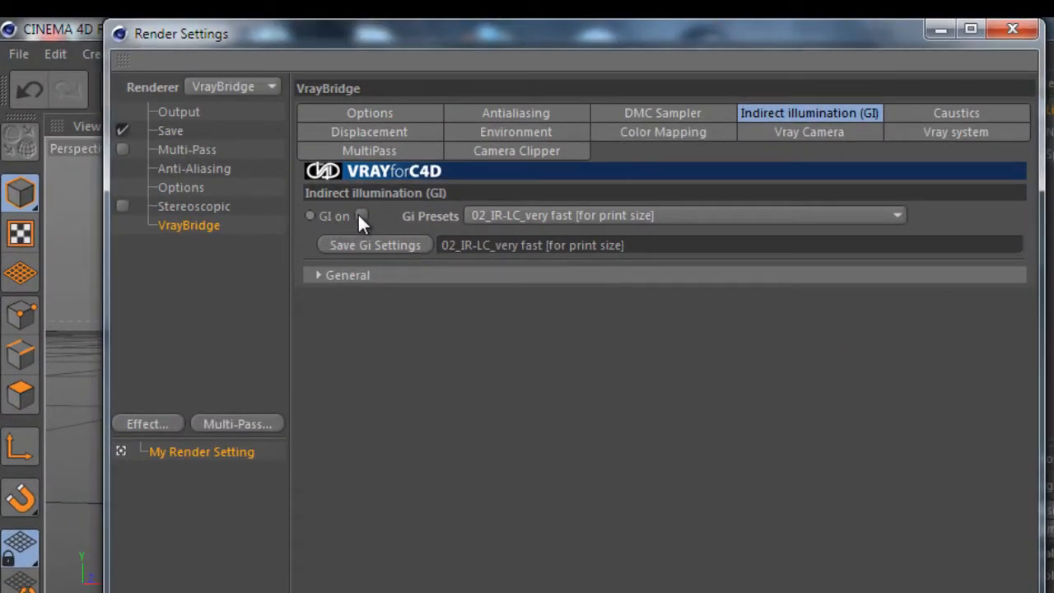
left_click(361, 216)
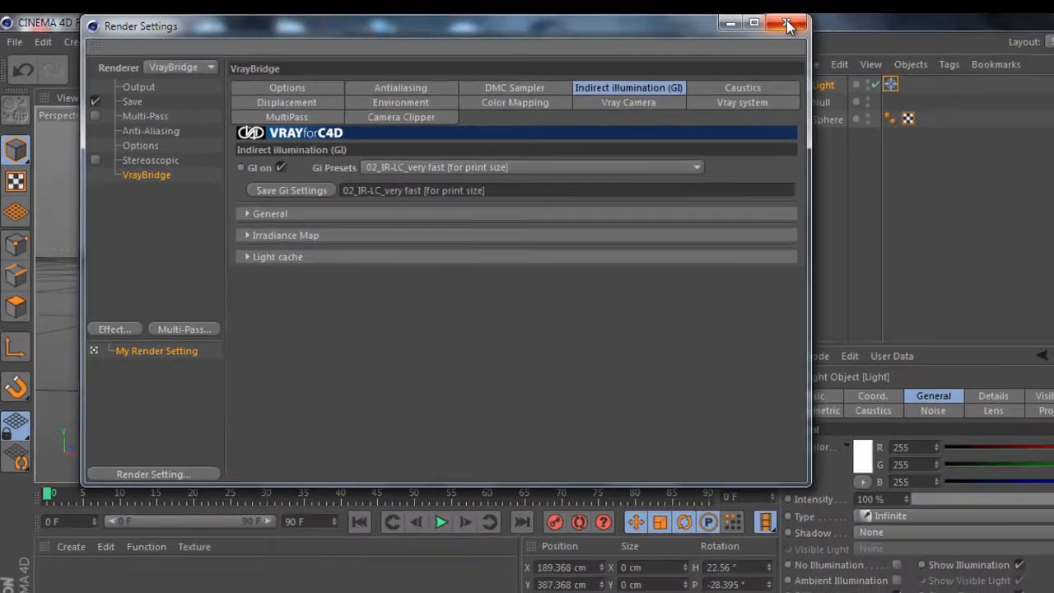
left_click(1011, 30)
left_click(354, 72)
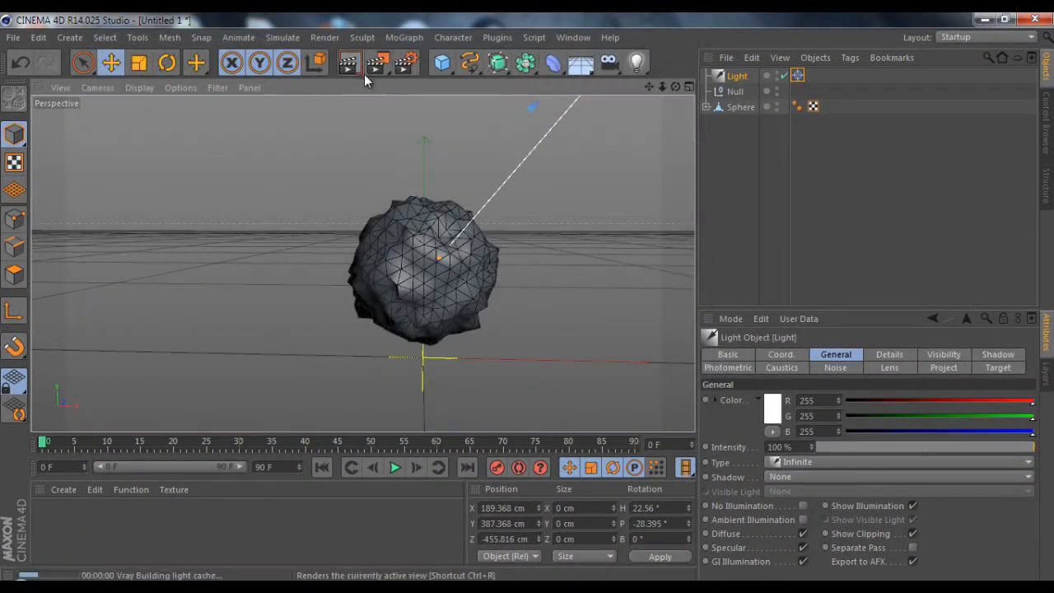
left_click_drag(539, 298, 718, 213, "alt")
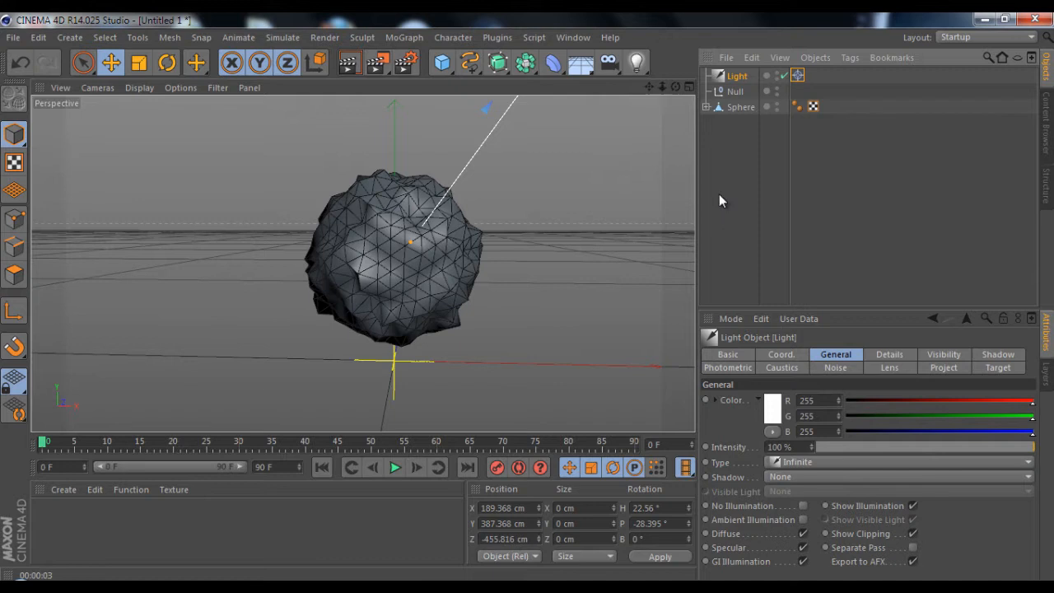
Add a VrayLight tag to the infinite light and test-render the view
right_click(718, 76)
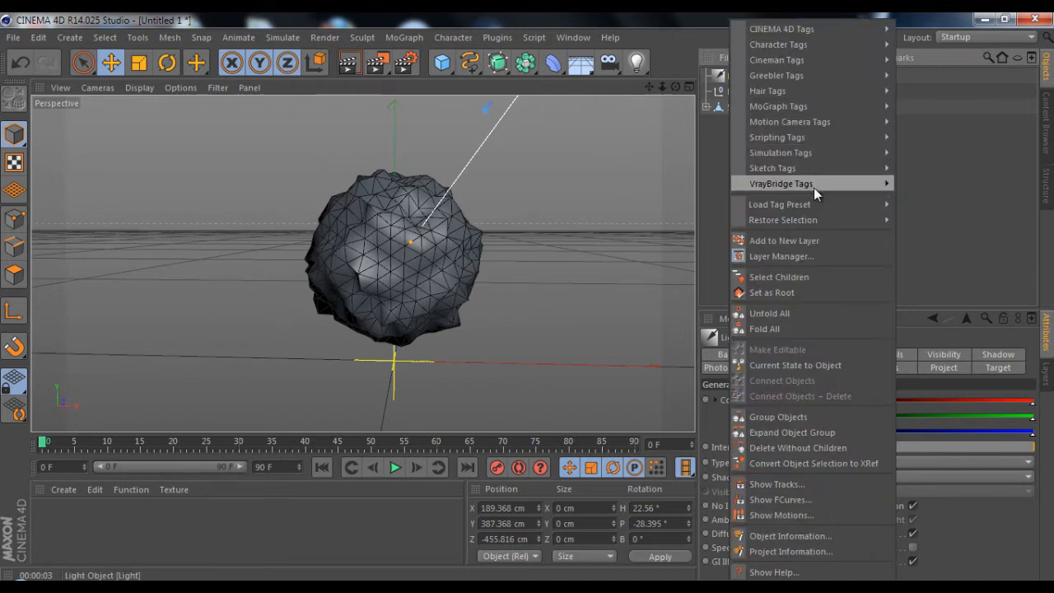
mouse_move(813, 188)
left_click(946, 245)
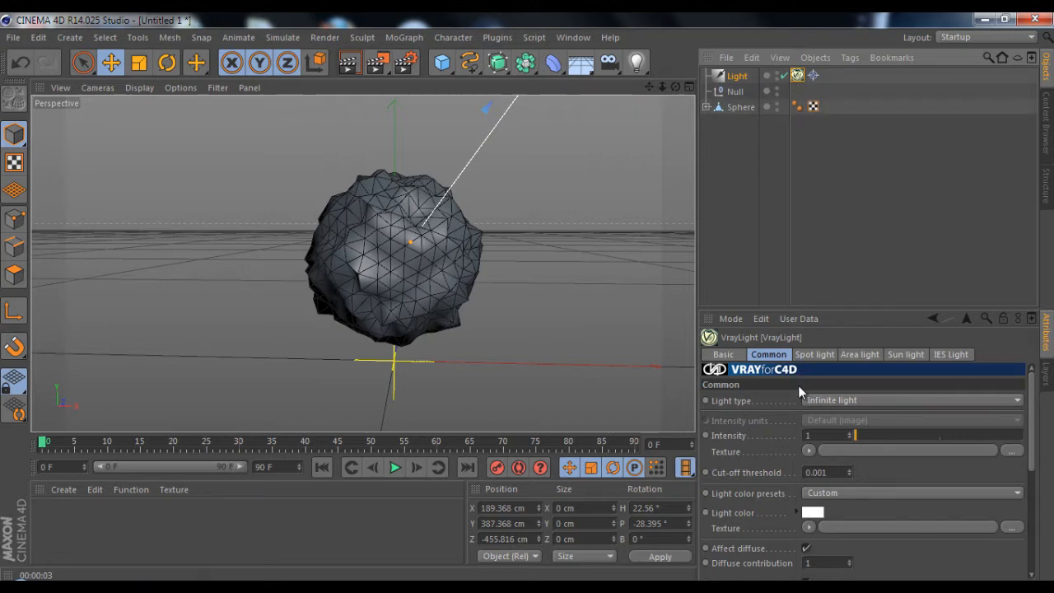
left_click(355, 71)
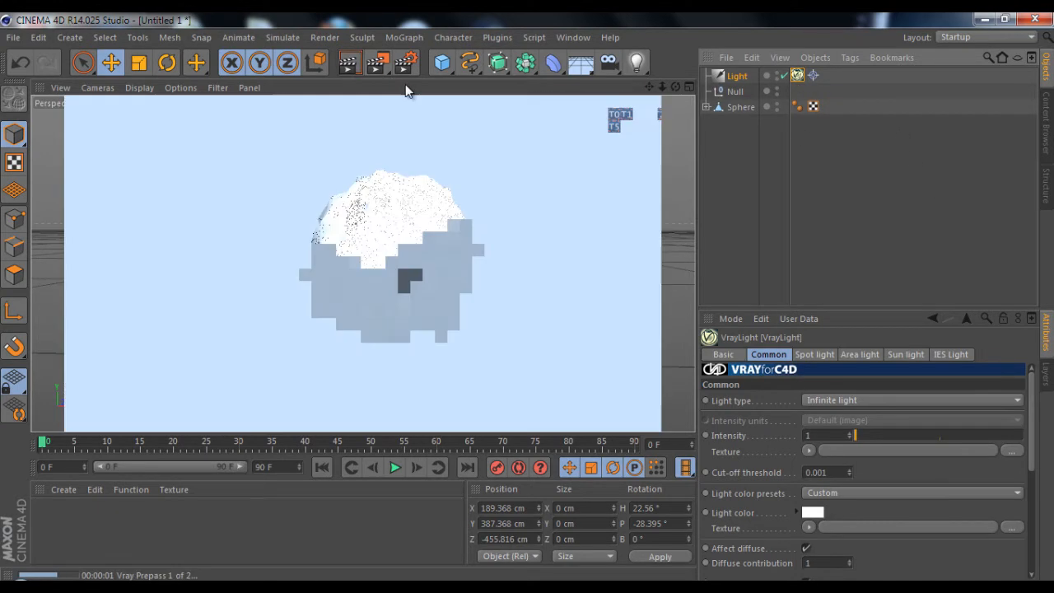
left_click(744, 275)
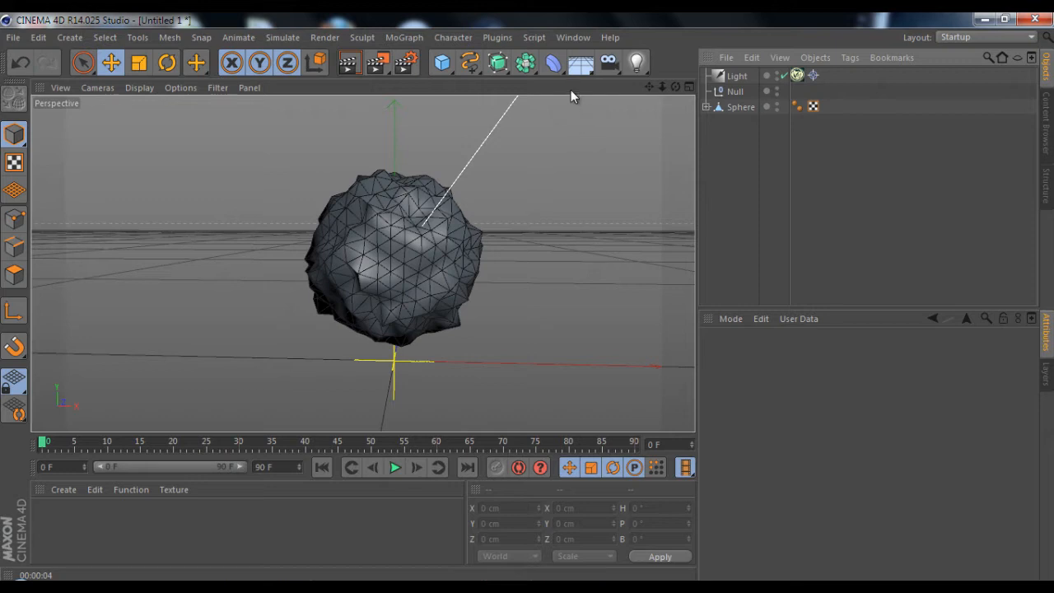
Move the sphere to the top of the object hierarchy and add a VrayFur tag to it
left_click_drag(729, 107, 734, 67)
left_click(729, 157)
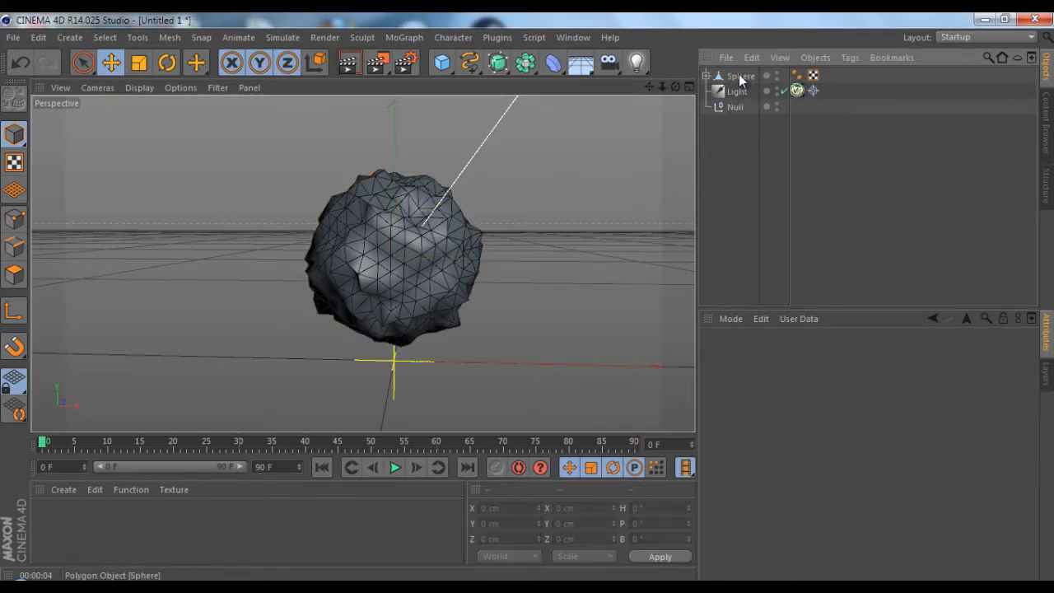
left_click(739, 76)
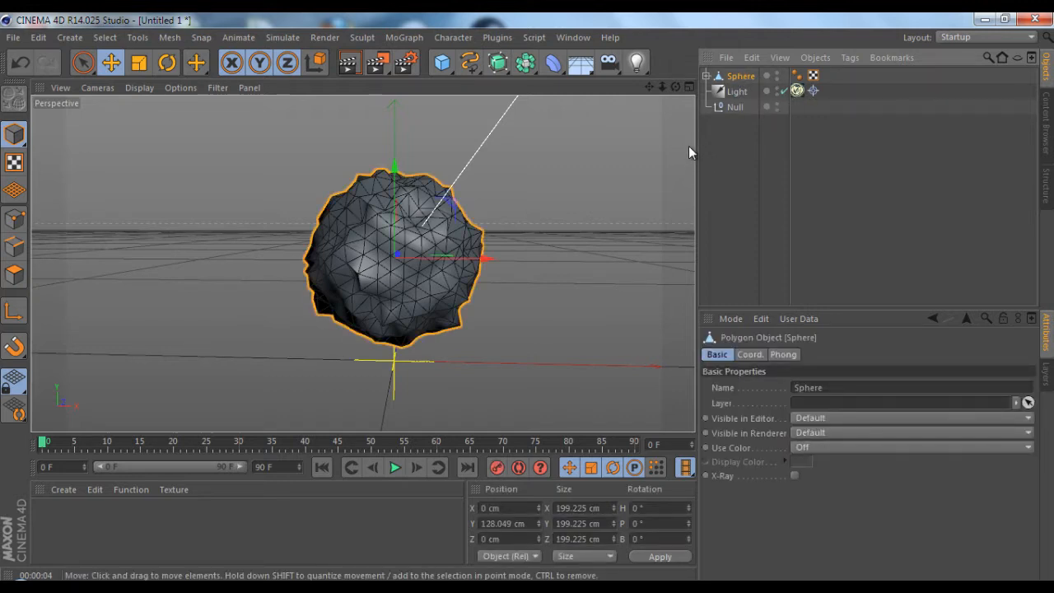
right_click(740, 83)
mouse_move(811, 185)
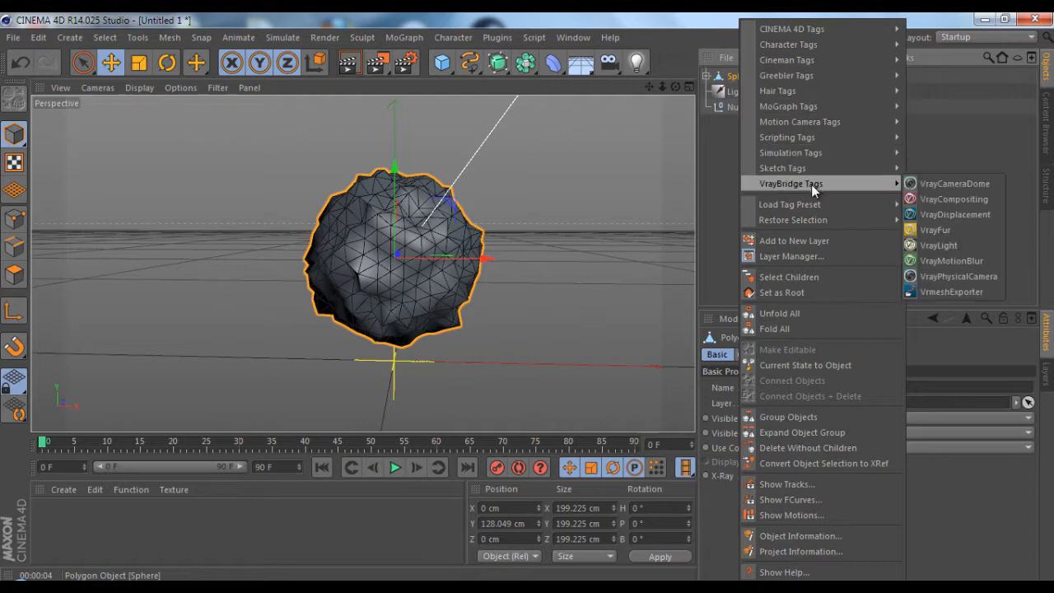
left_click(937, 232)
Render the view to preview the fur on the sphere
left_click(347, 62)
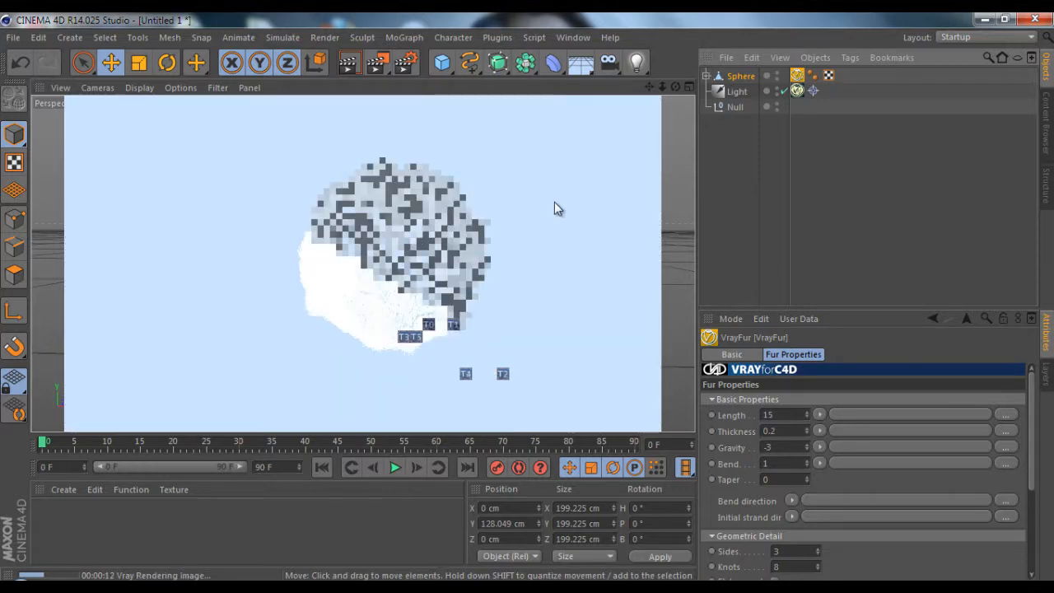
left_click(449, 234)
scroll(448, 234, "up", 2)
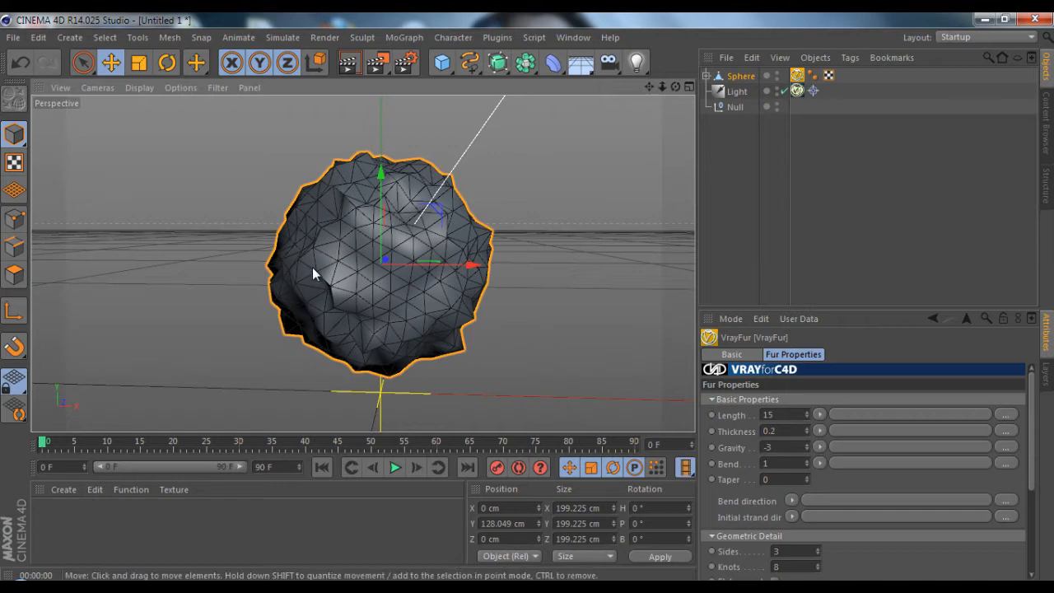
scroll(312, 266, "up", 1)
double_click(58, 516)
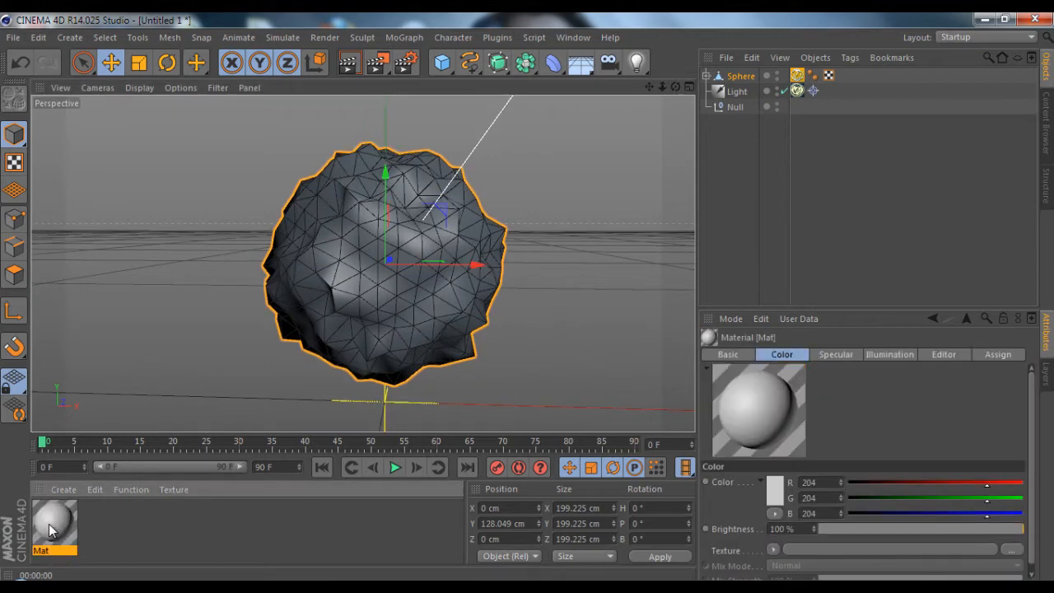
double_click(48, 524)
left_click(670, 138)
key("Delete")
Create a VrayAdvancedMaterial from the VrayBridge shaders
left_click(59, 492)
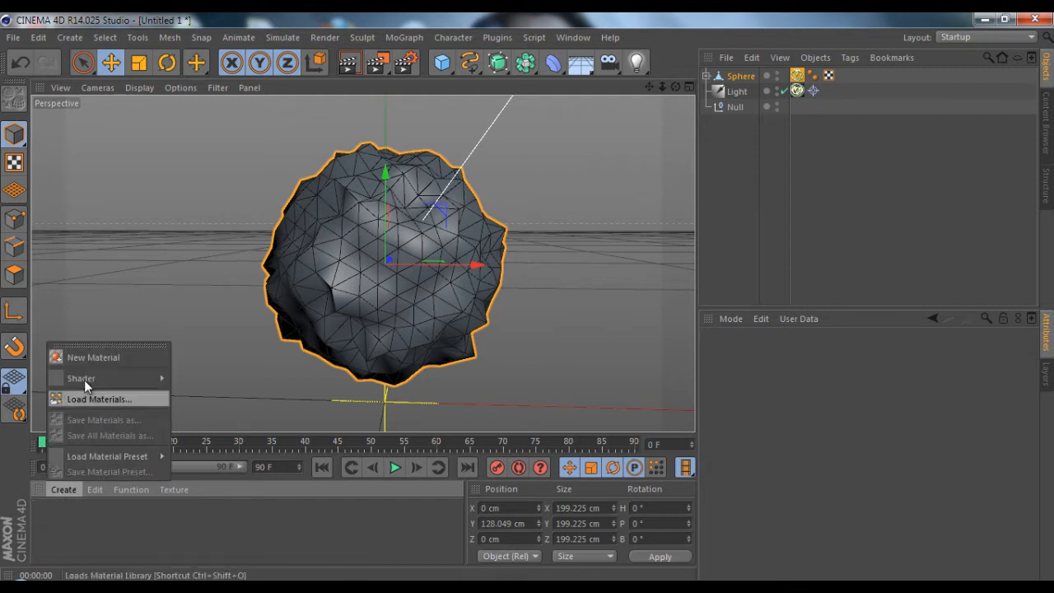
mouse_move(109, 378)
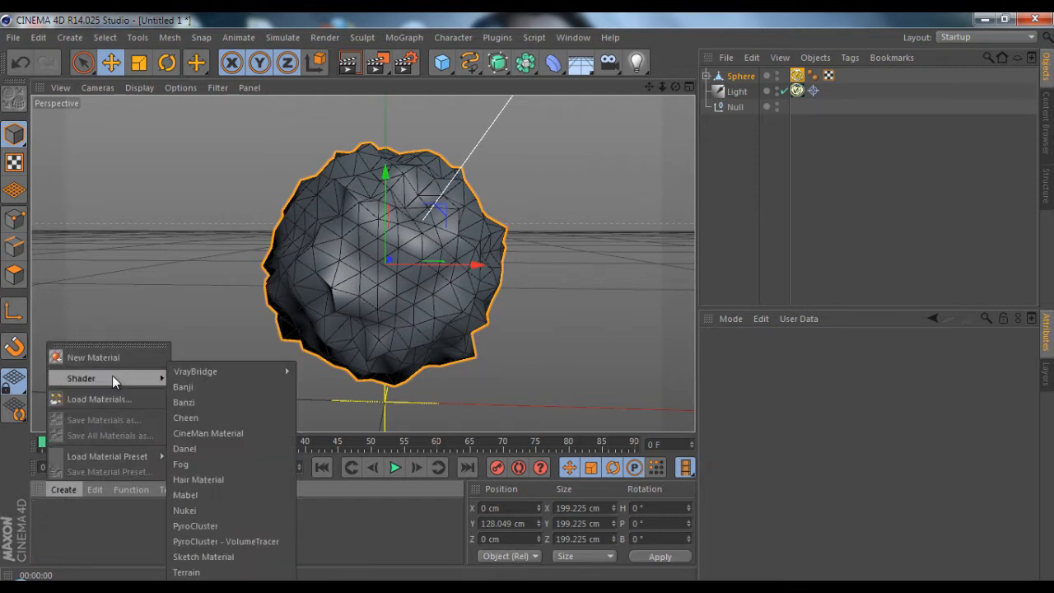
mouse_move(200, 374)
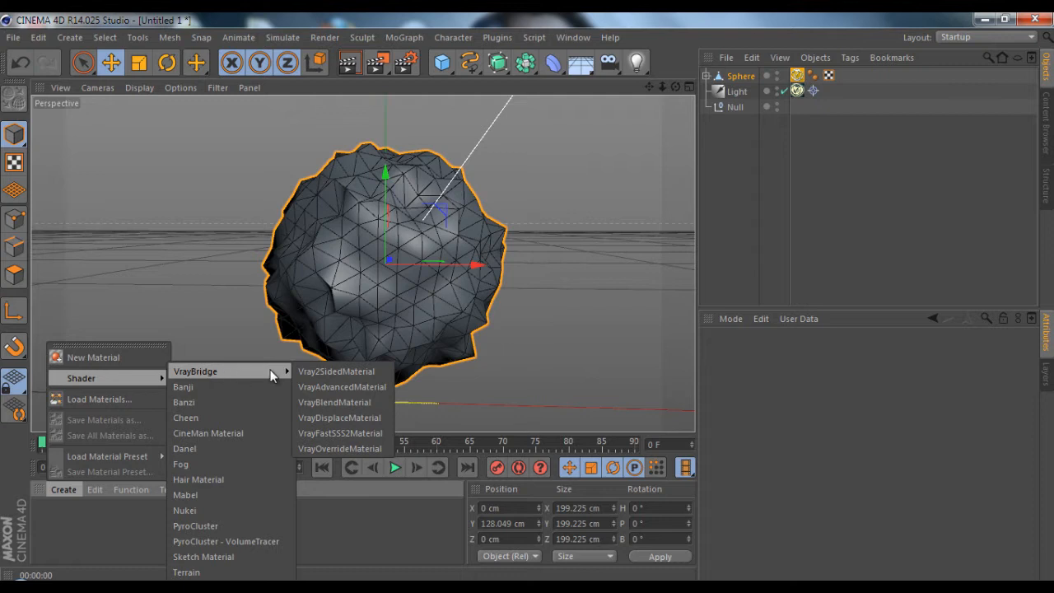
left_click(335, 392)
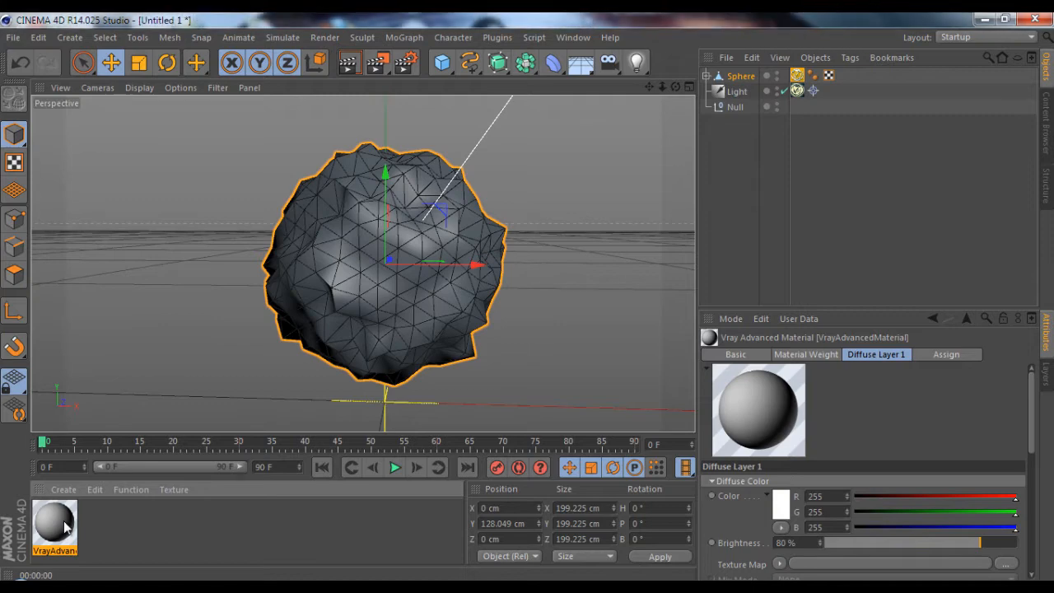
Open the new material for editing and switch its preview to one of the V-RAY (GI)2 object scenes
double_click(64, 528)
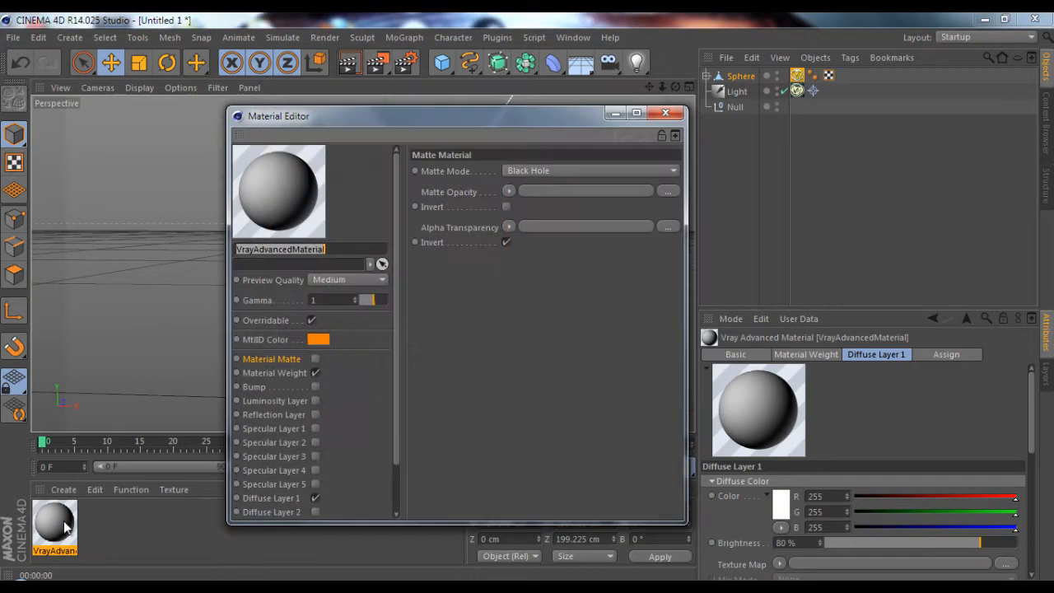
right_click(295, 203)
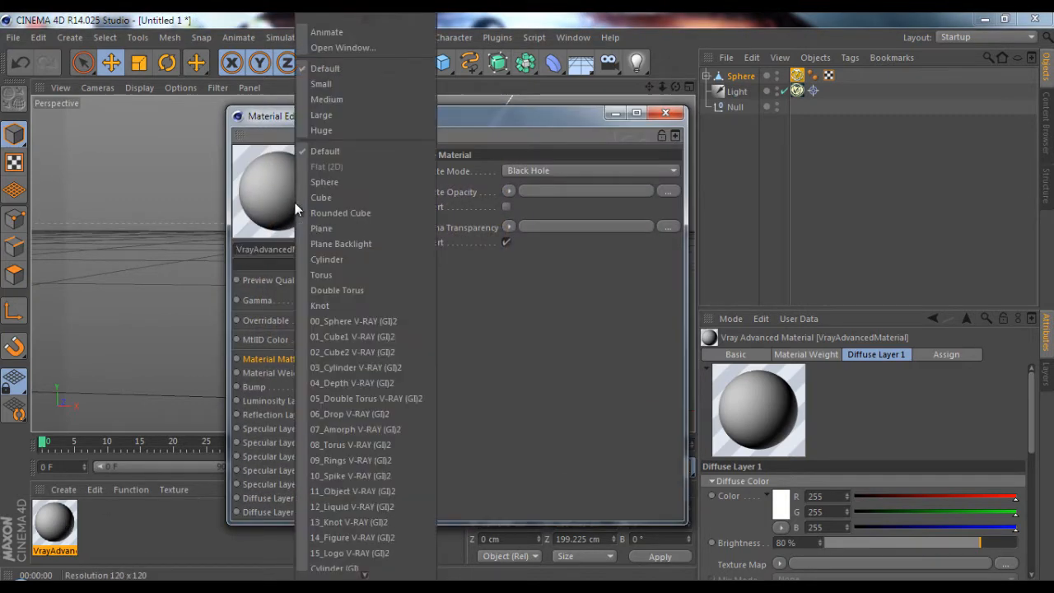
left_click(372, 487)
scroll(374, 488, "down", 3)
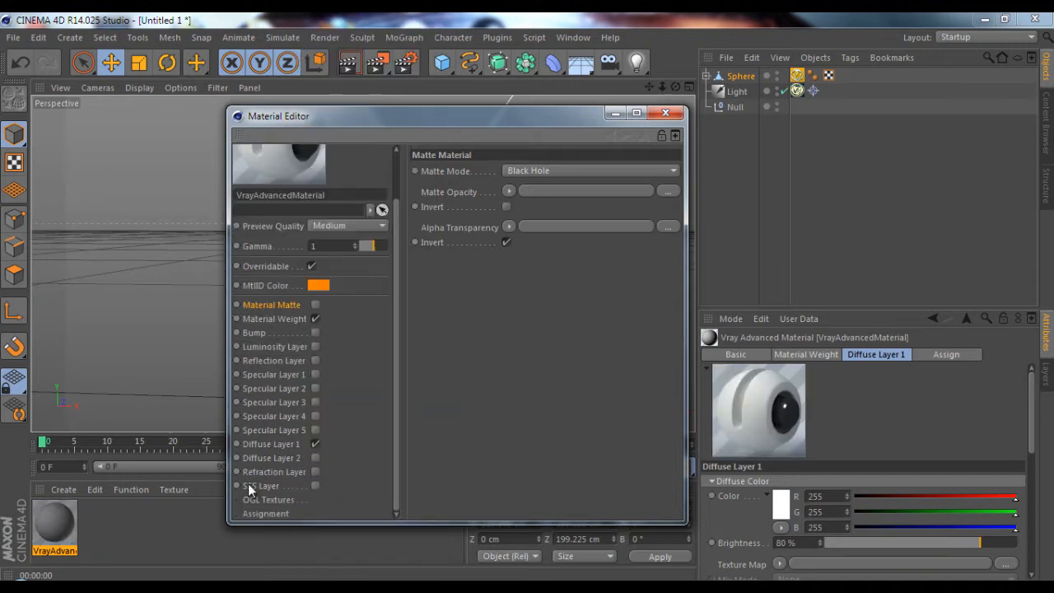
Set the Diffuse Layer 1 brightness of the material to 100%
left_click(271, 445)
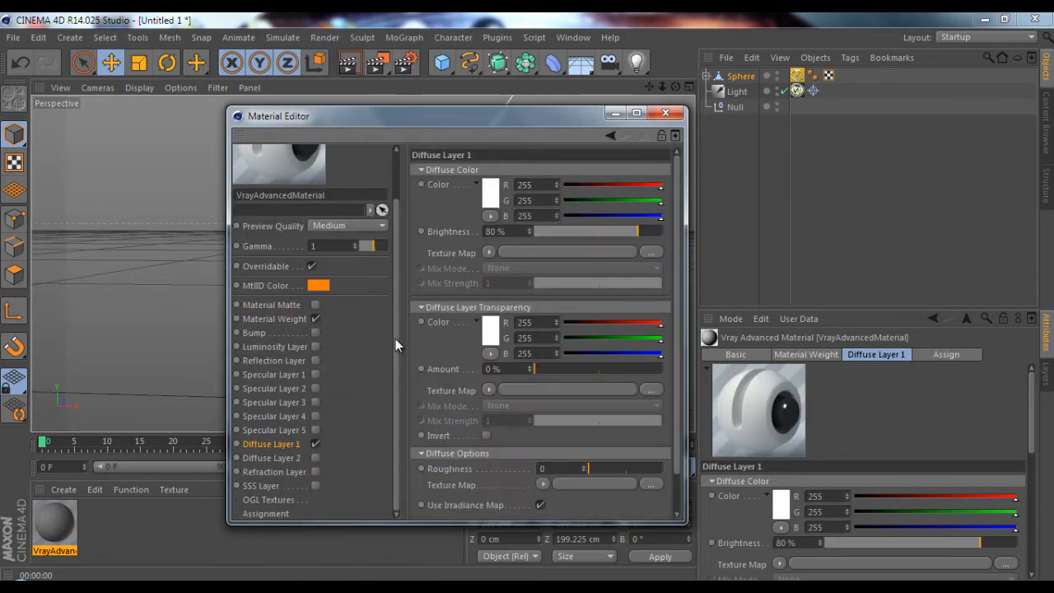
scroll(395, 338, "up", 3)
double_click(492, 232)
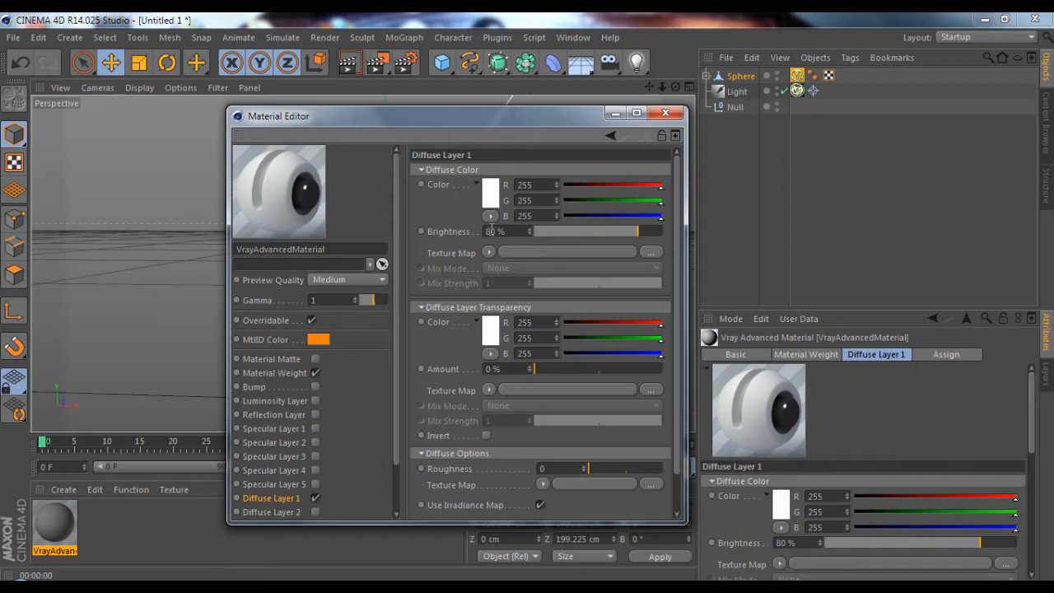
type("100")
key("Return")
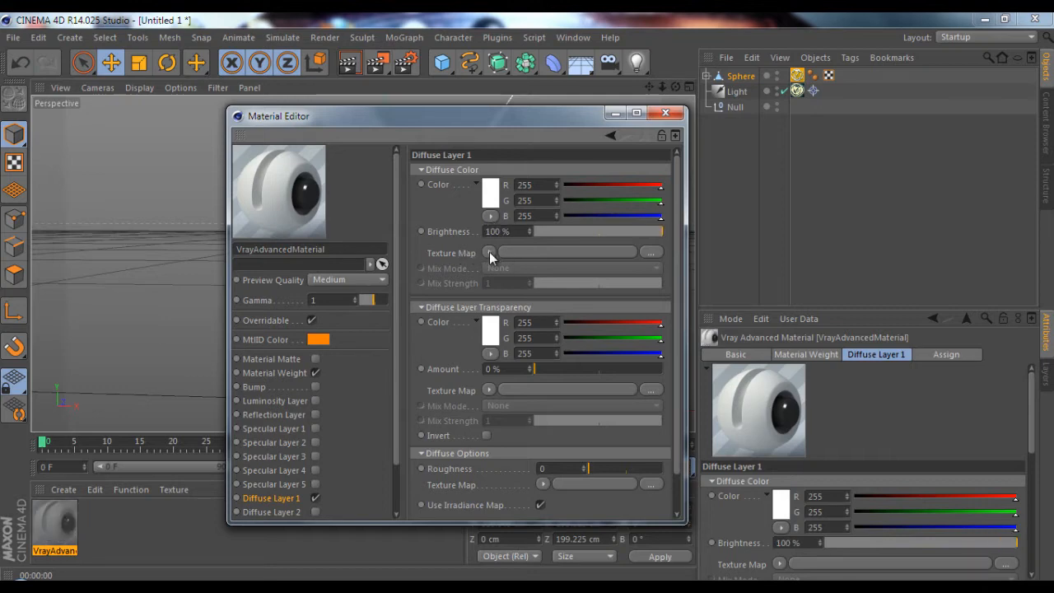
Load Seamless_grass_texture_by_hhh316.jpg as the diffuse texture map without copying it to the project, and close the material editor
left_click(490, 251)
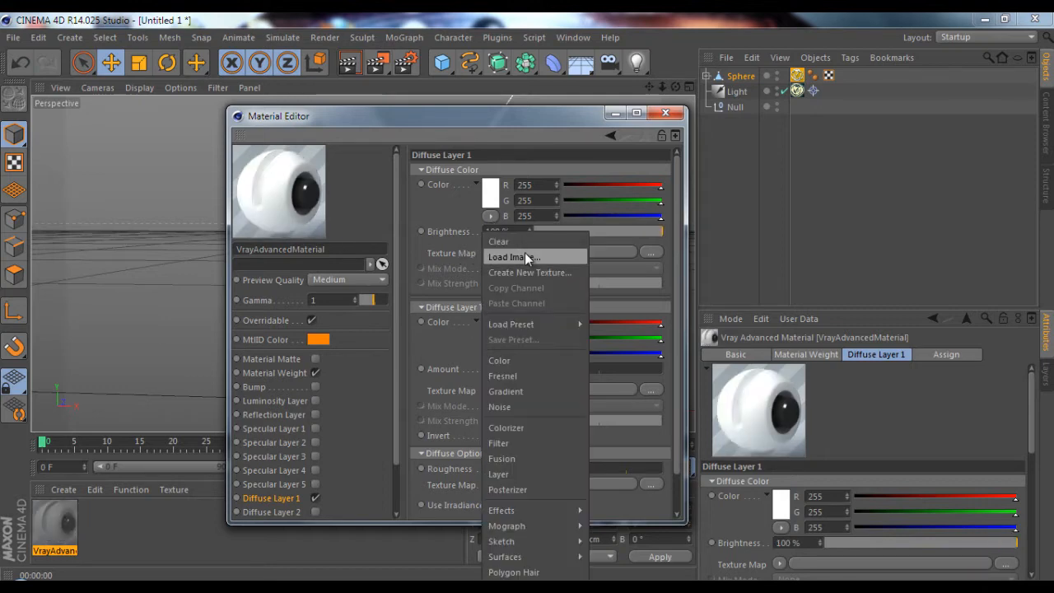
left_click(525, 254)
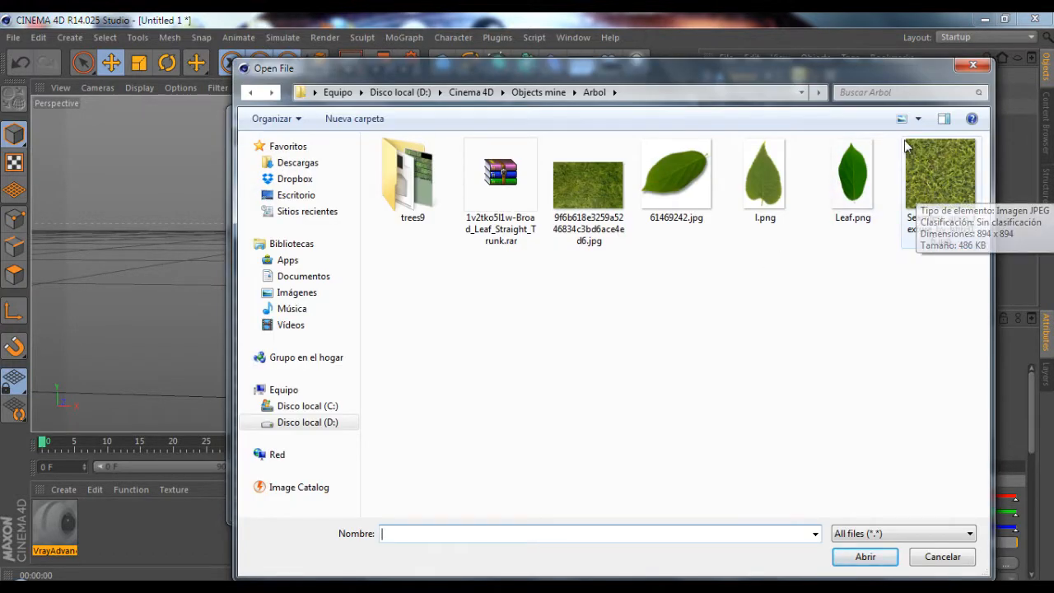
left_click(918, 173)
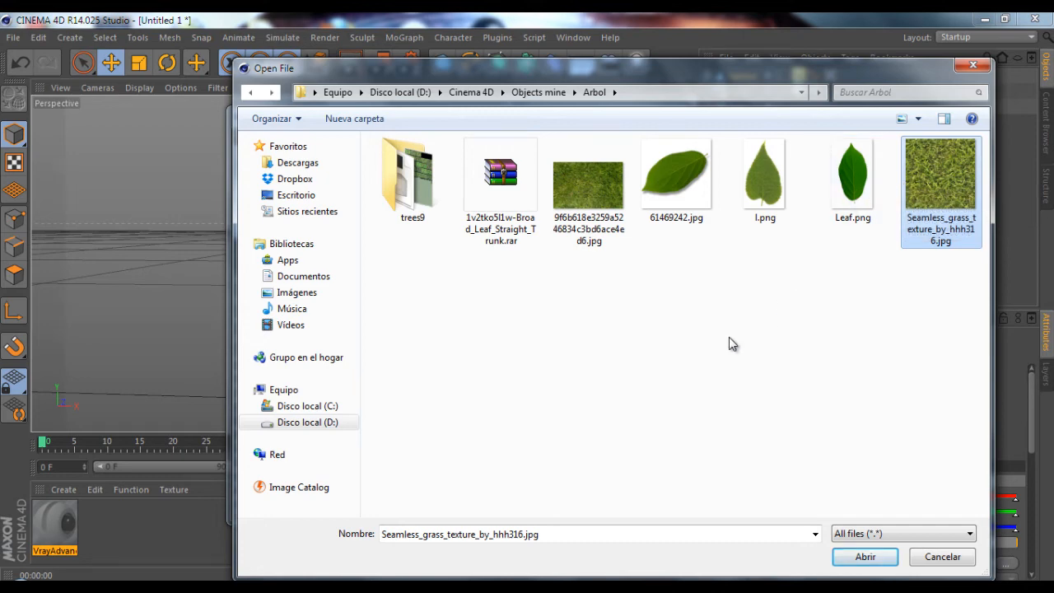
left_click(858, 557)
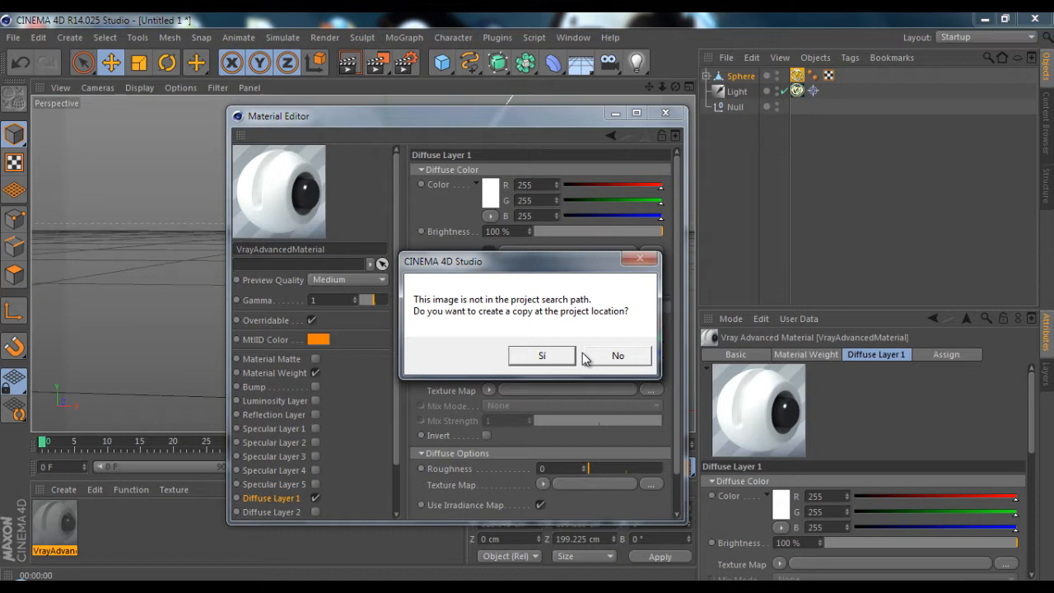
left_click(625, 355)
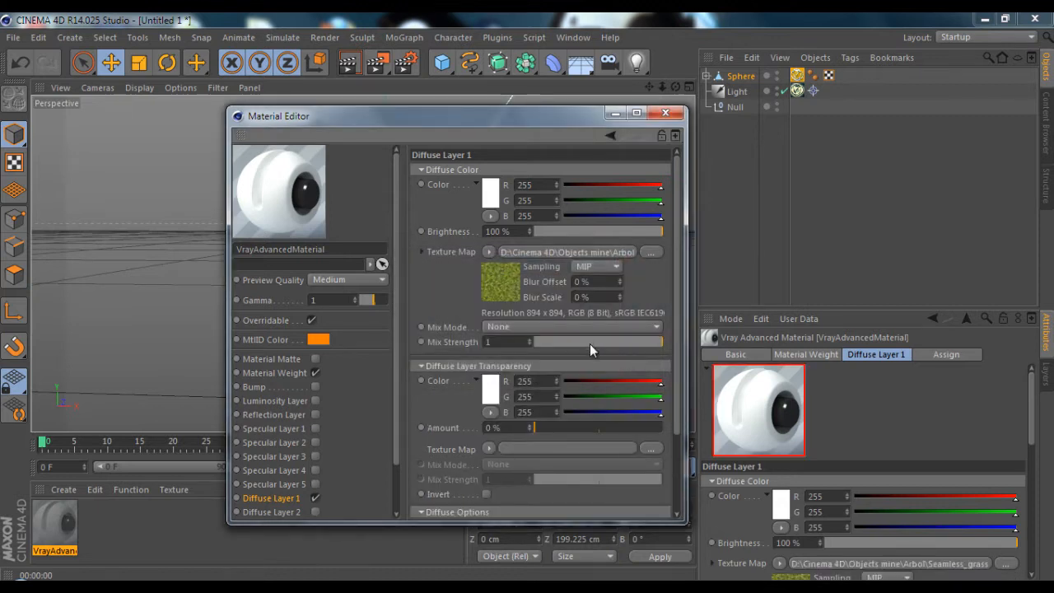
mouse_move(680, 237)
left_mouse_down()
mouse_move(676, 264)
mouse_move(676, 230)
left_mouse_up()
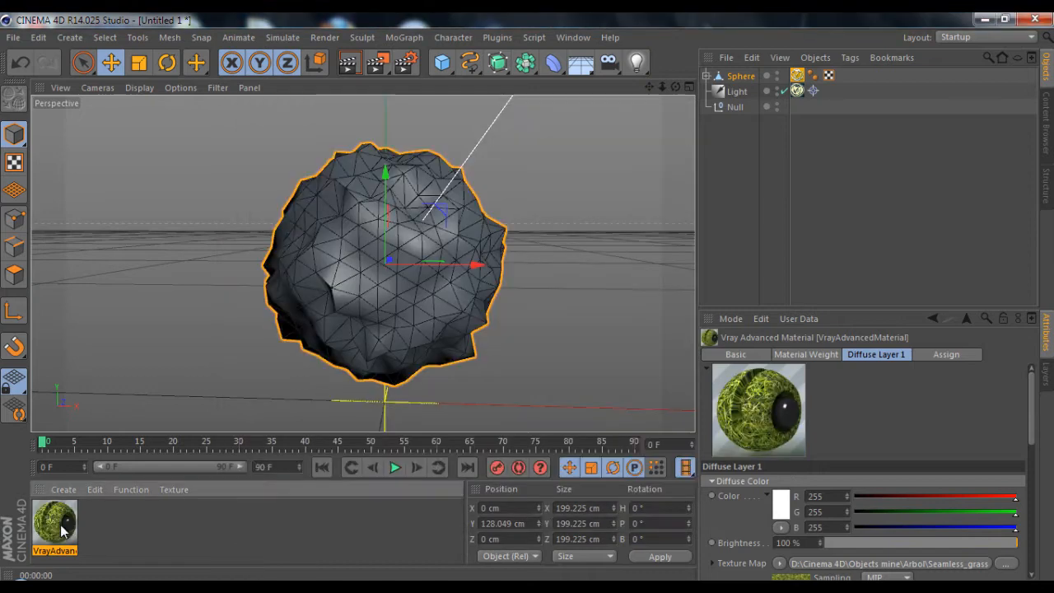
Apply the grass material to the sphere with Cubic projection and 25% U and V length, and test-render the view
mouse_move(62, 529)
left_mouse_down()
mouse_move(602, 252)
mouse_move(767, 110)
mouse_move(737, 80)
left_mouse_up()
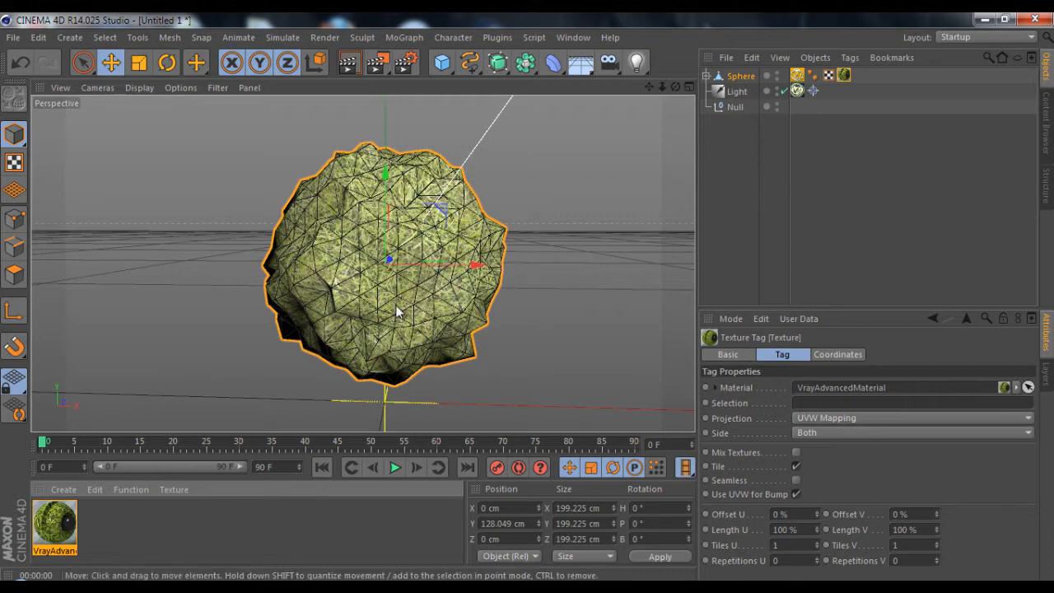
left_click(815, 418)
left_click(811, 479)
left_click(356, 64)
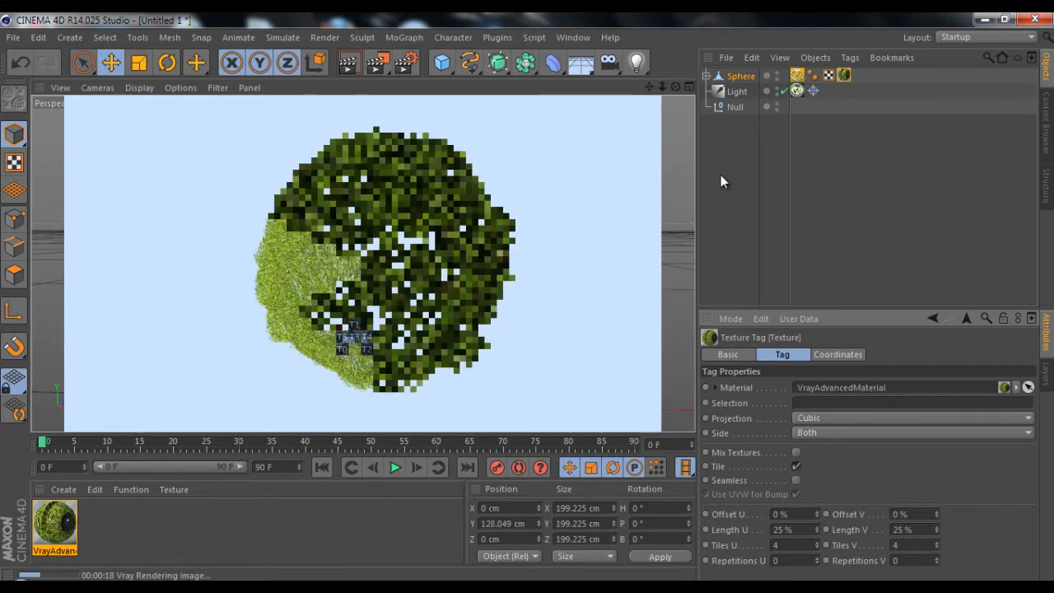
left_click(723, 240)
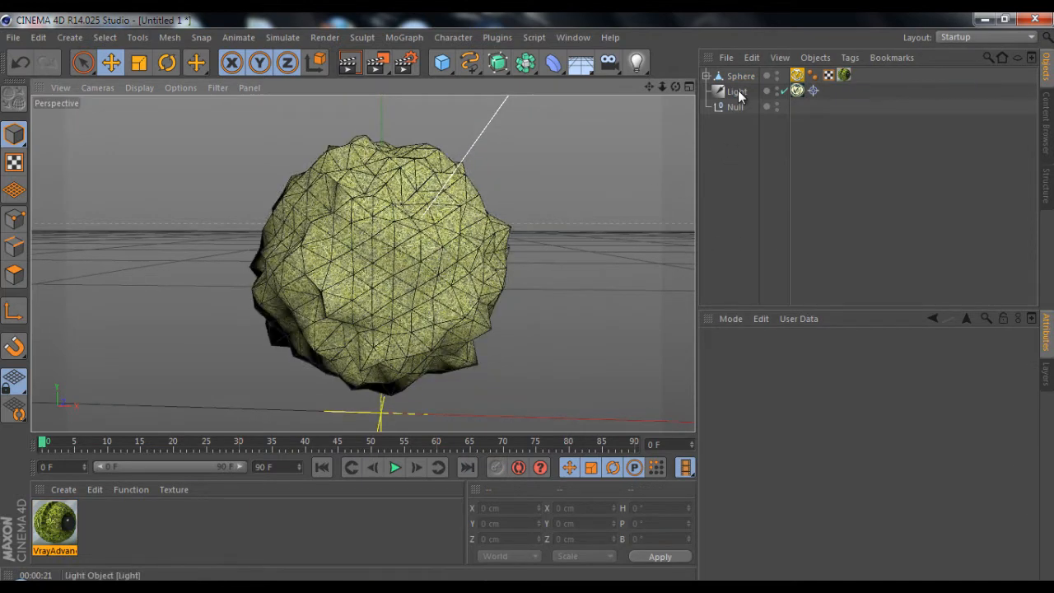
Set the sphere's VrayFur length to 10 and thickness to 3
left_click(797, 75)
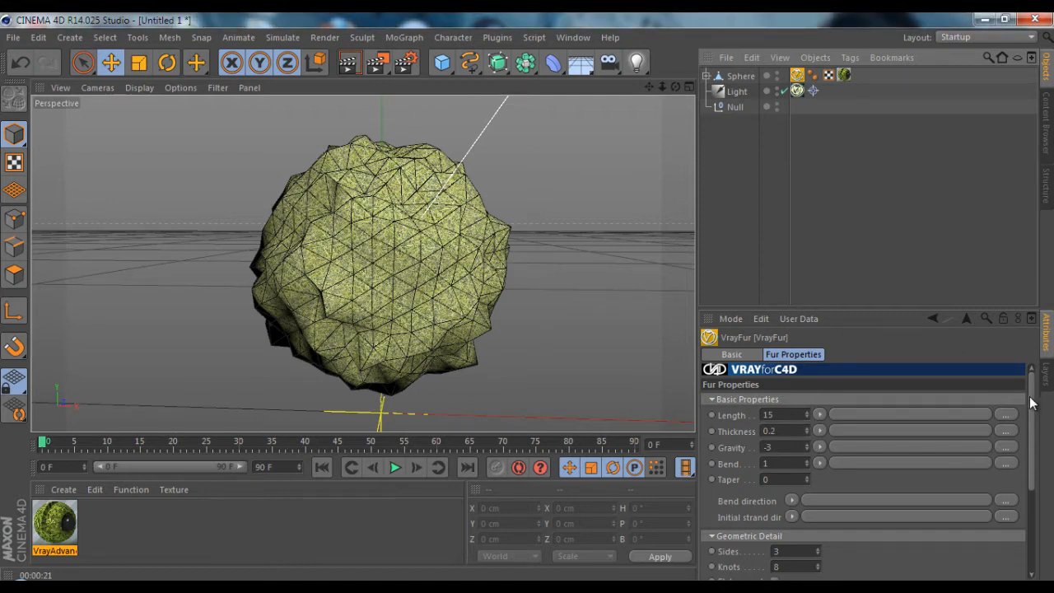
left_click_drag(1030, 397, 1026, 392)
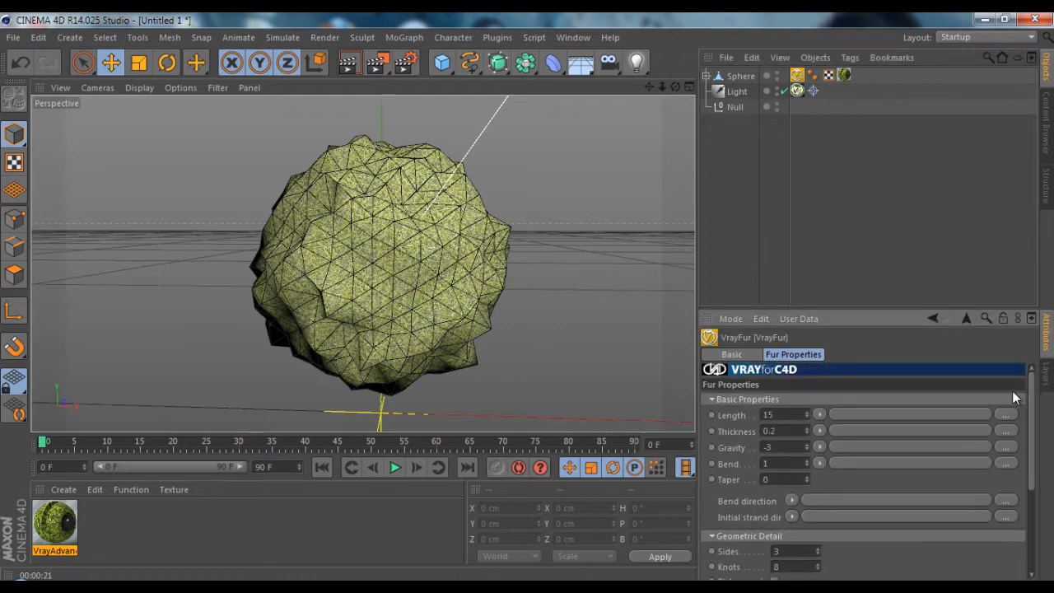
double_click(780, 416)
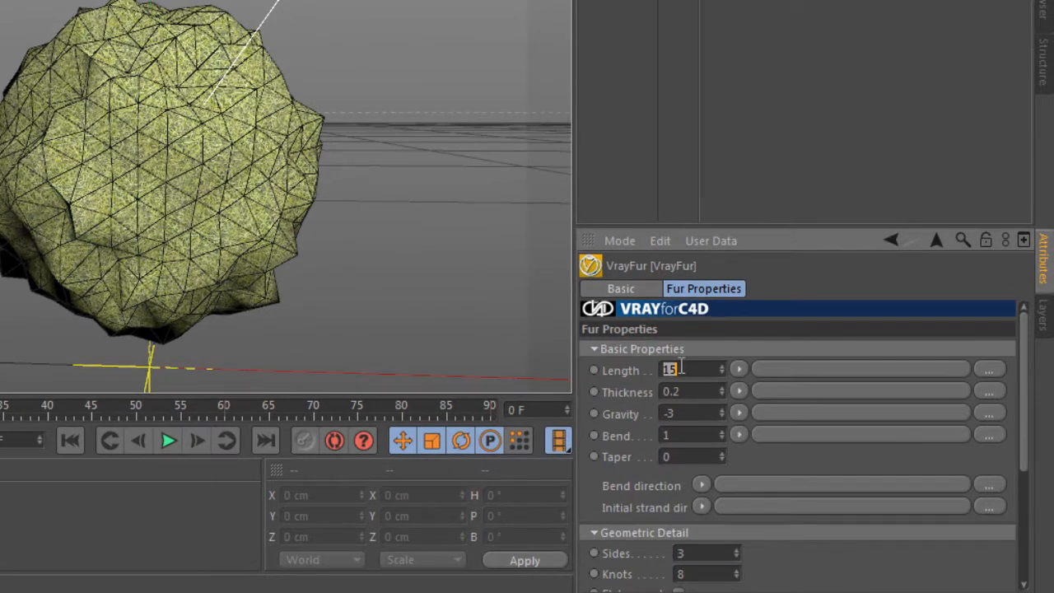
type("10")
double_click(702, 391)
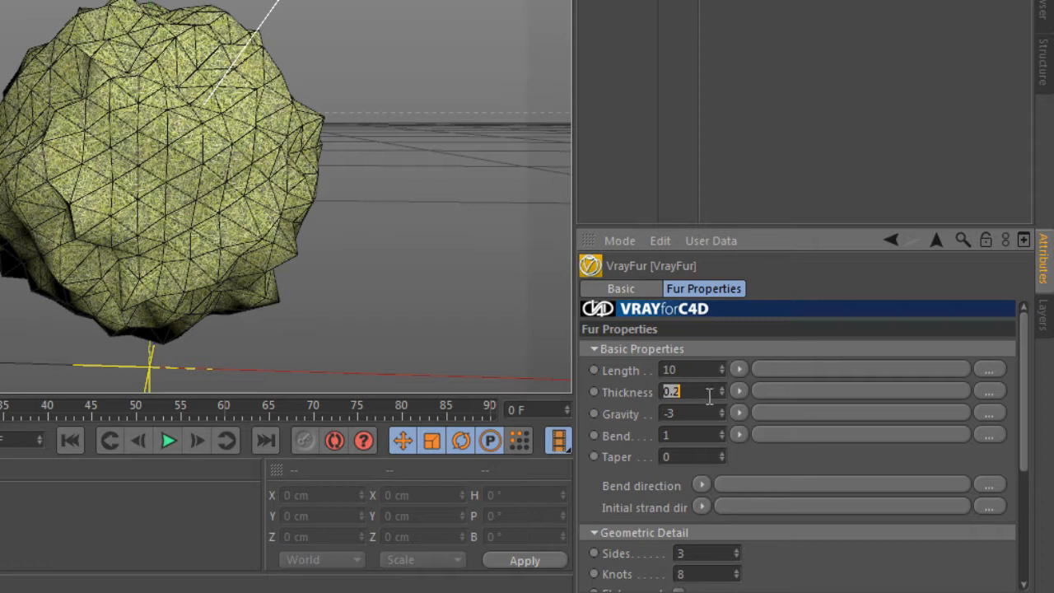
type("2")
Set the fur's direction, length and gravity variation to 0.5
scroll(1015, 387, "down", 6)
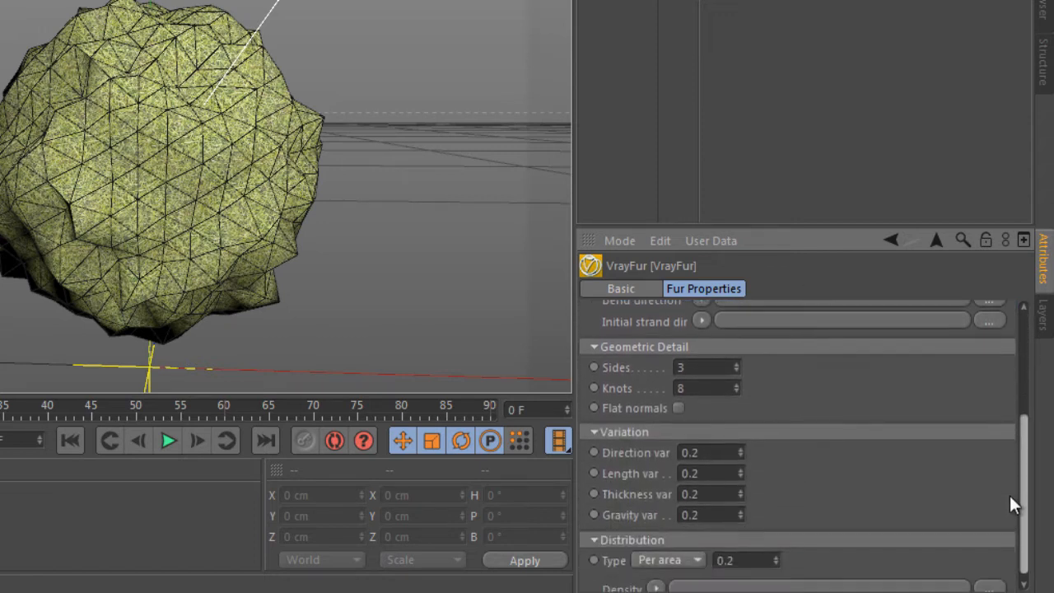
left_click(713, 441)
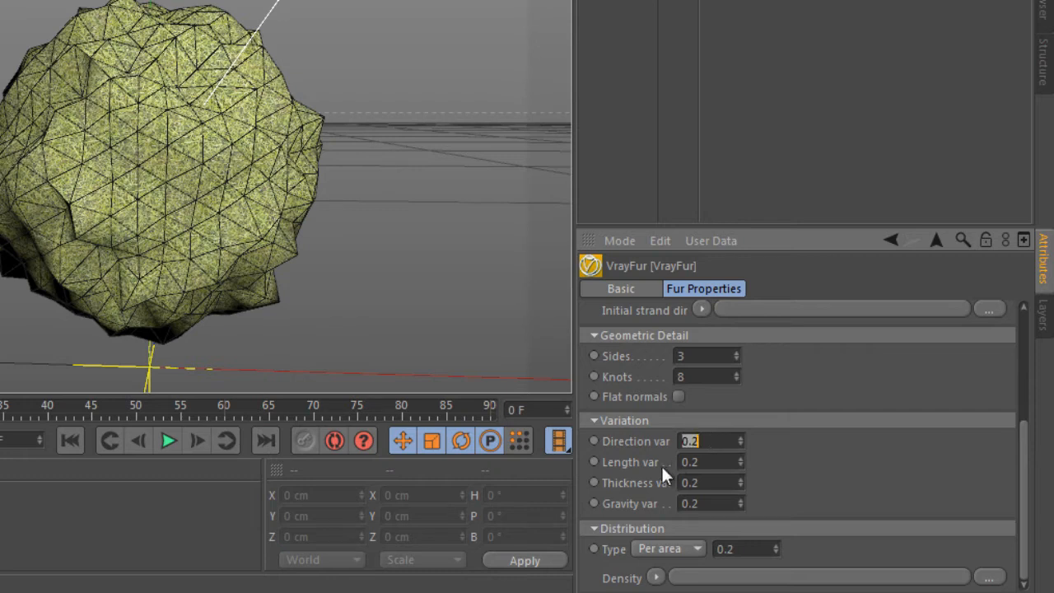
type(".5")
left_click(708, 465)
type(".5")
left_click(716, 485)
left_click(712, 504)
type(".5")
key("Return")
Set the fur distribution type to Per face and render part of the sphere as a test
left_click(692, 548)
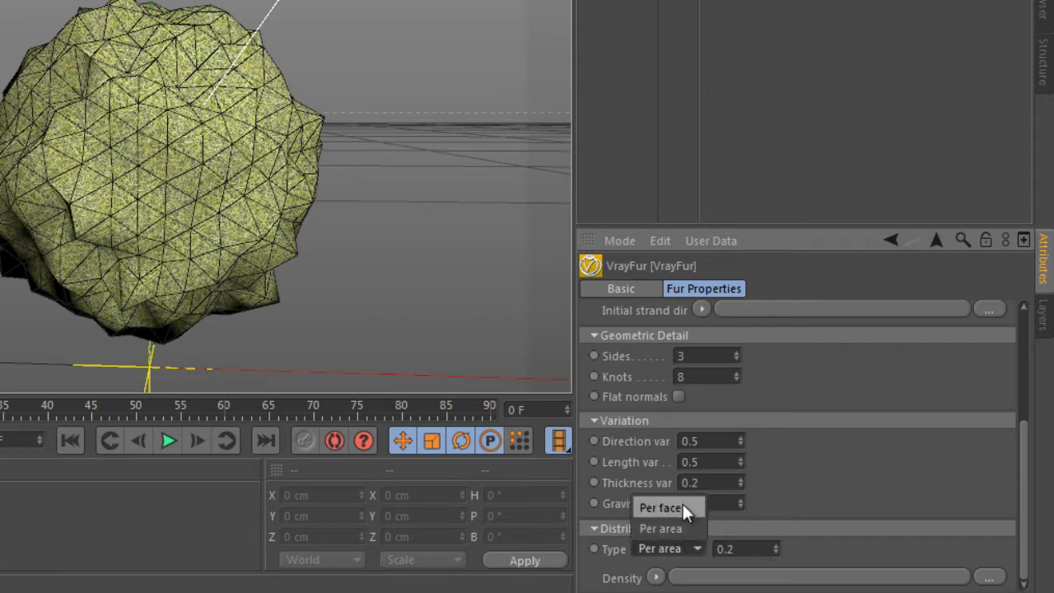
left_click(682, 507)
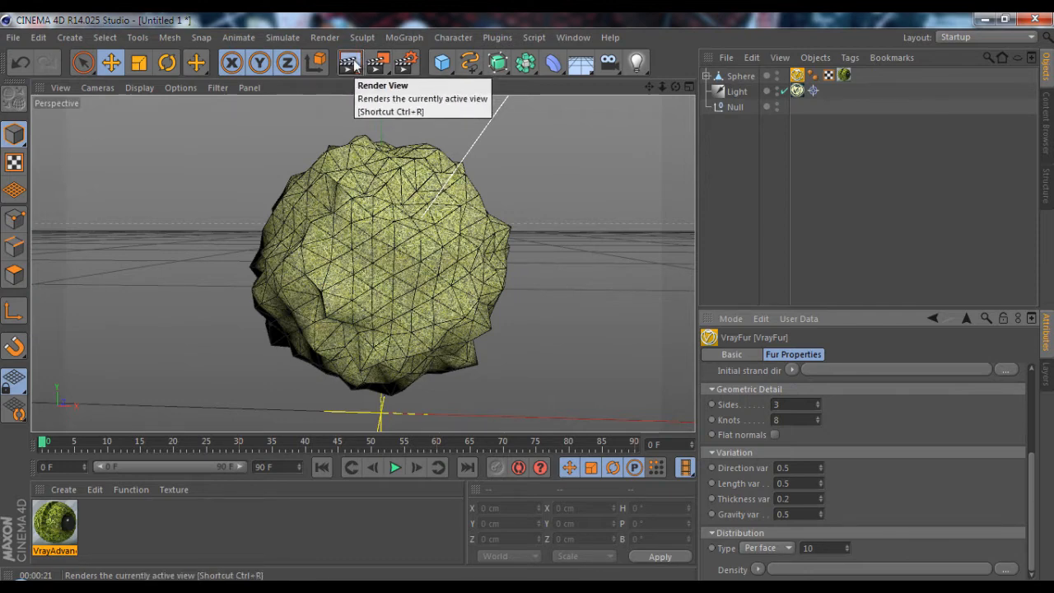
left_click(360, 64)
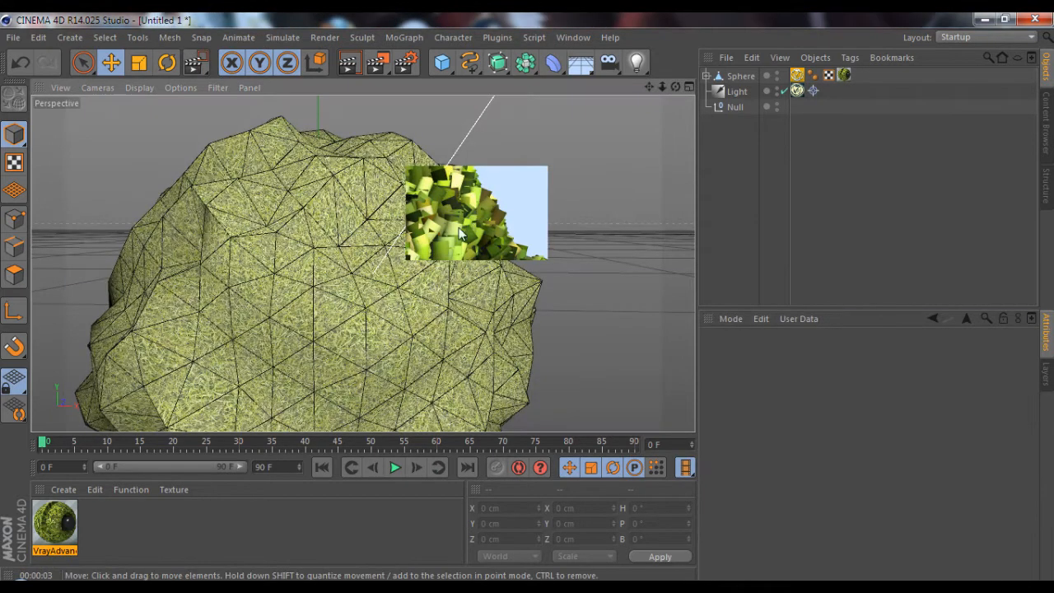
Set the fur's taper to 2 and render a region at the sphere's edge
left_click(798, 75)
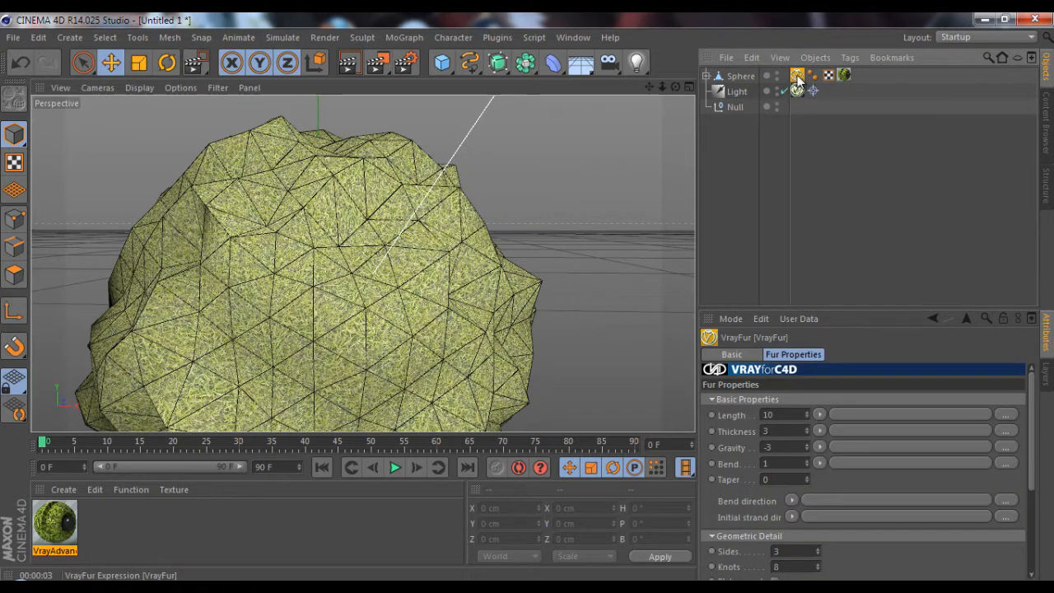
double_click(782, 480)
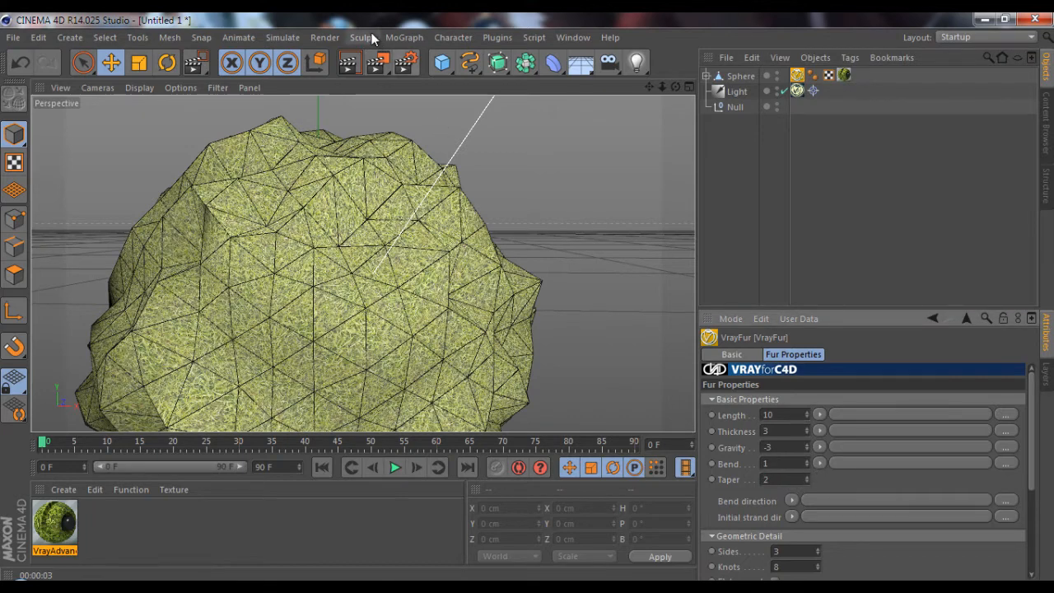
left_click(380, 66)
left_click(423, 82)
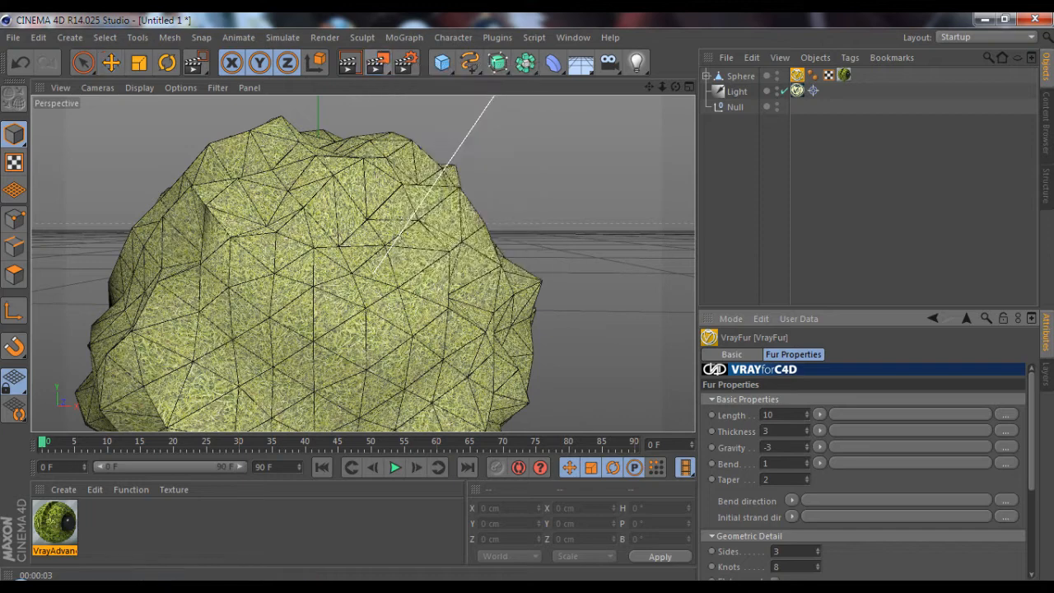
left_click_drag(559, 185, 421, 279)
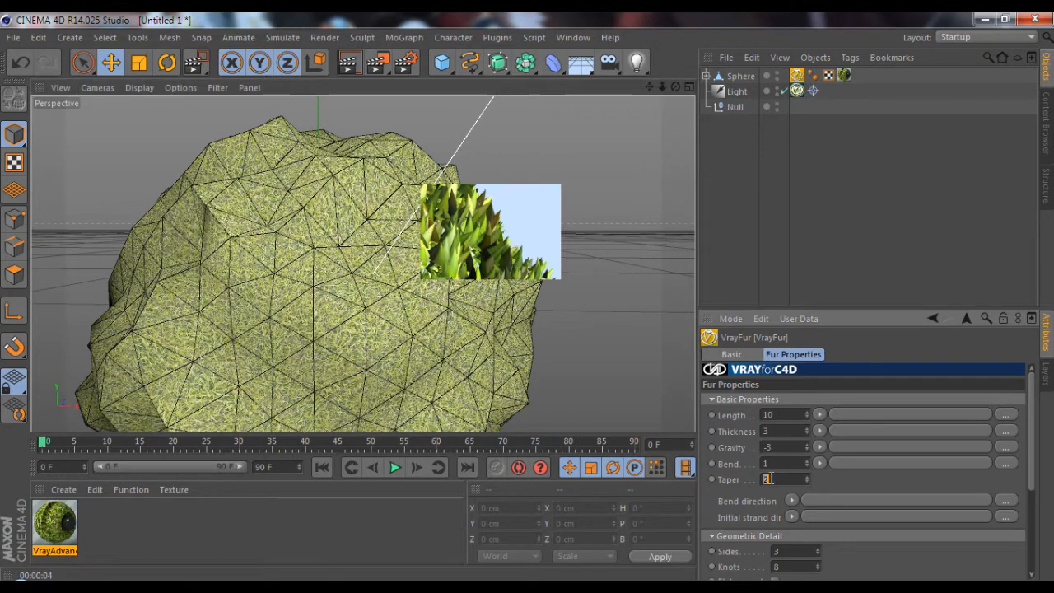
Set the fur's taper to 1.5 and render the whole view
double_click(772, 477)
type("1.5")
left_click(731, 286)
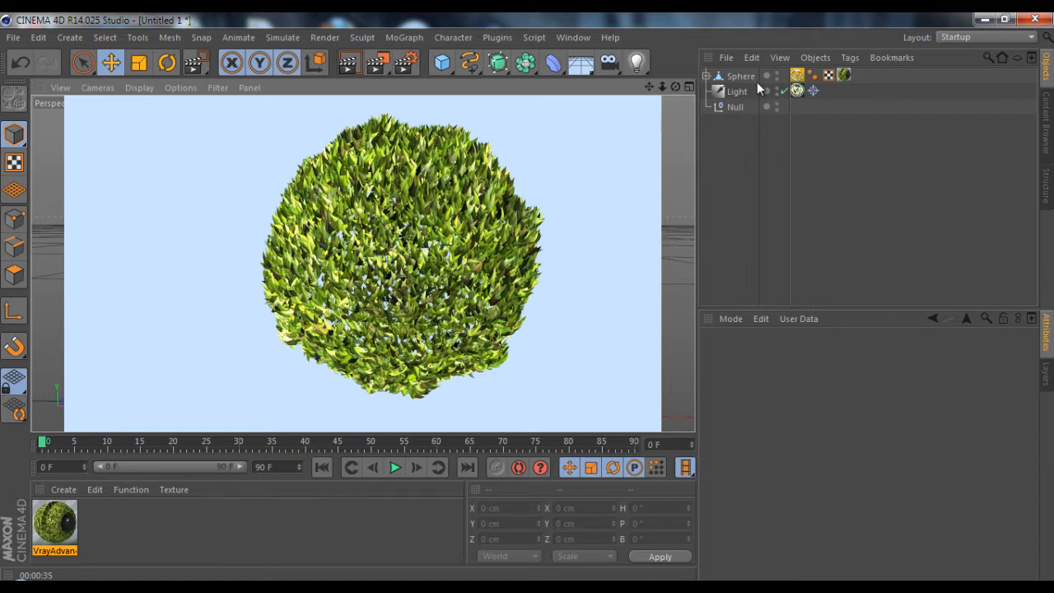
Adjust the Per face distribution value in the sphere's VrayFur properties
left_click(795, 74)
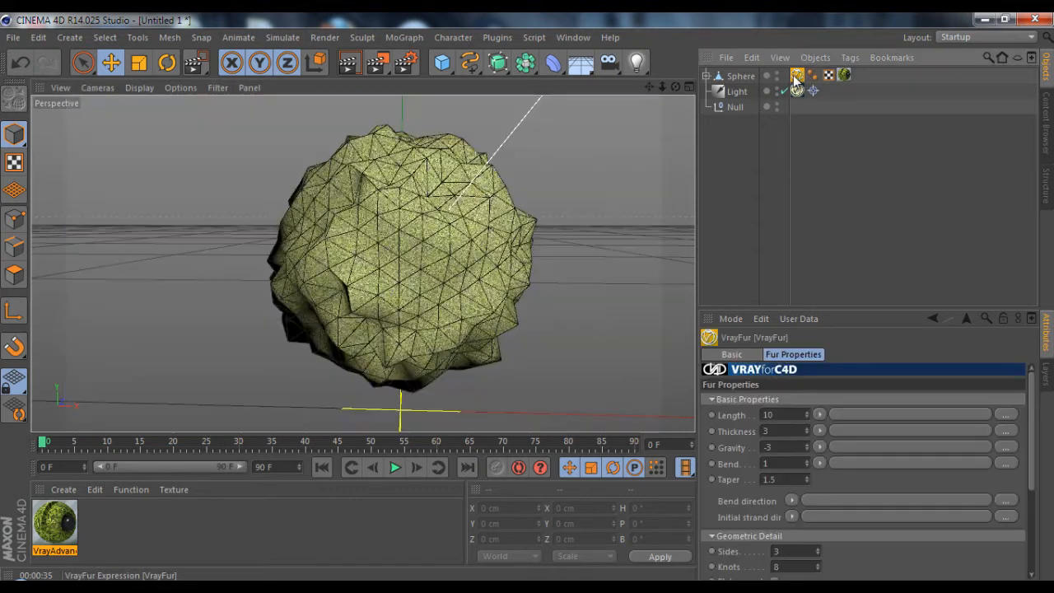
left_click_drag(1031, 403, 1031, 479)
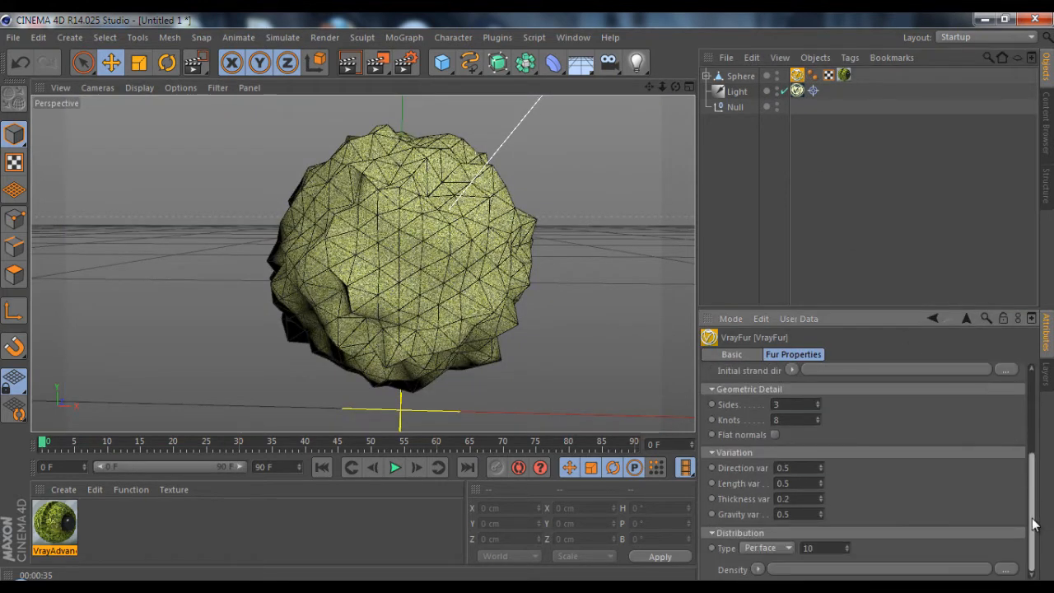
left_click(848, 551)
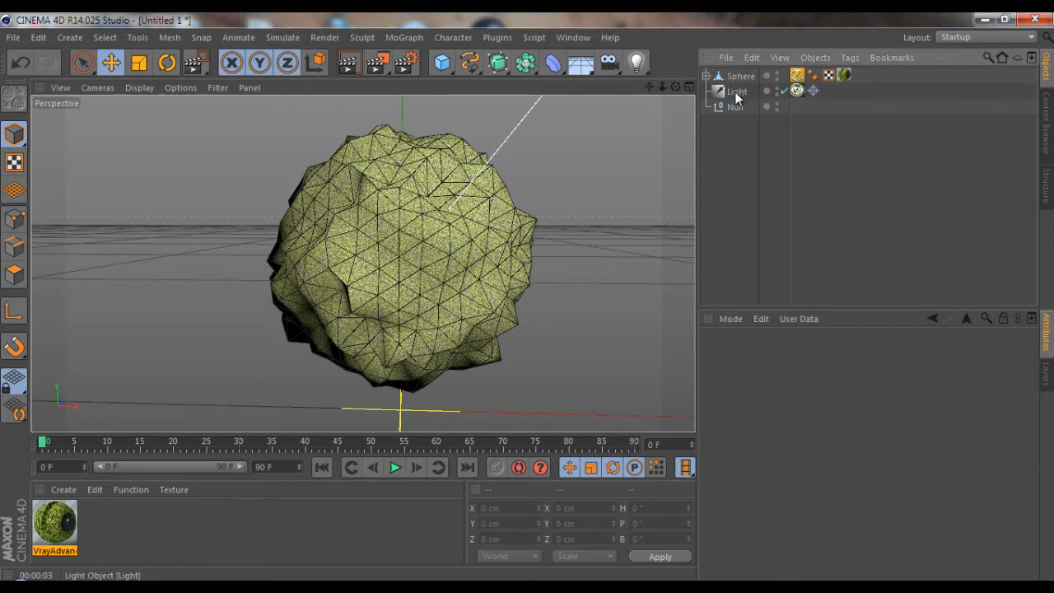
Scale the sphere into a flattened bush shape, about 219 cm in X and Z and about 107 cm in Y
left_click(740, 76)
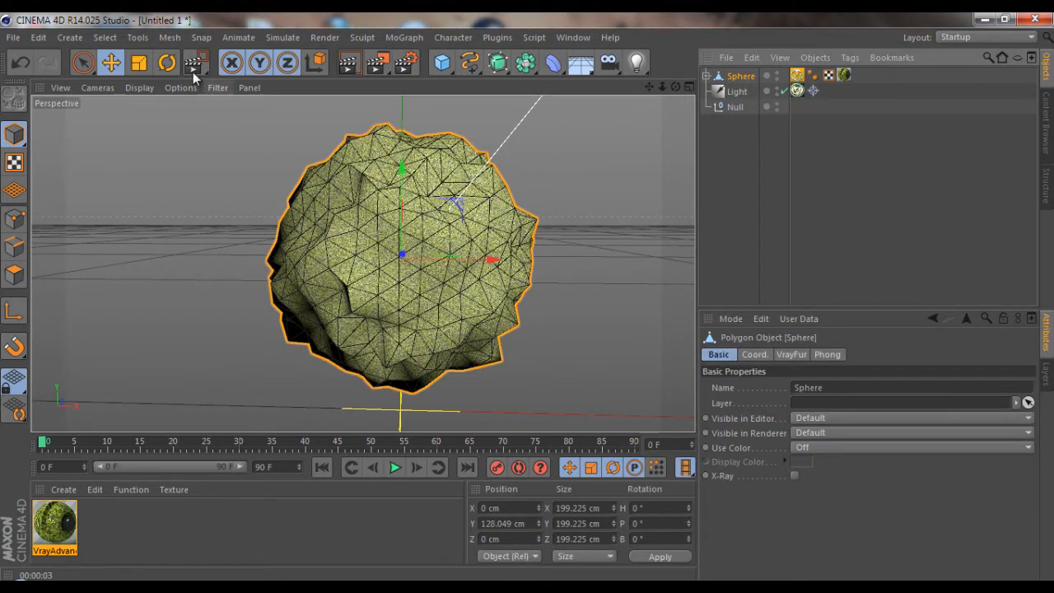
left_click(138, 62)
left_click_drag(404, 170, 400, 212)
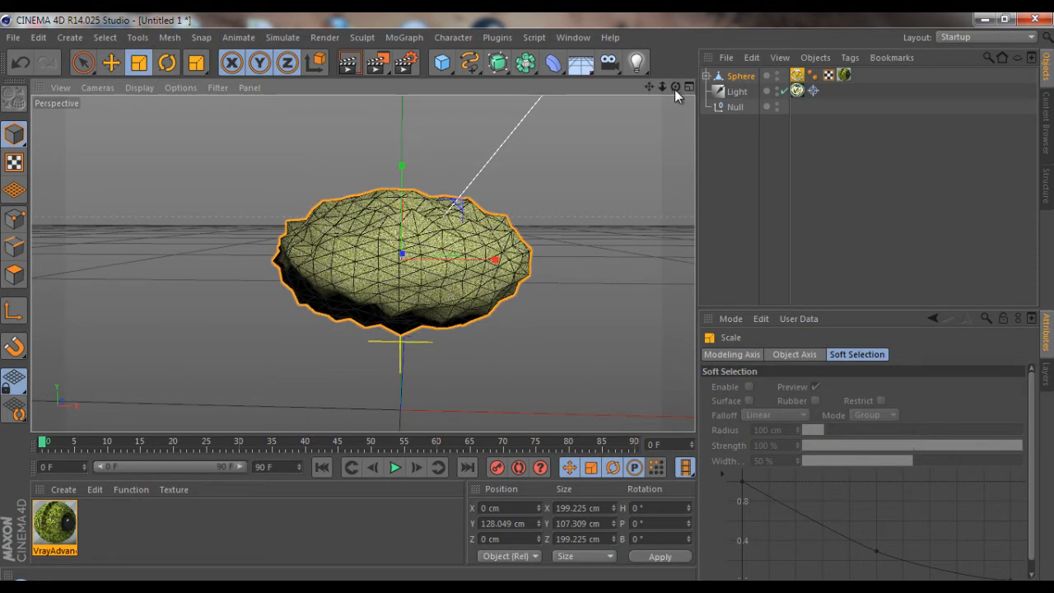
left_click_drag(675, 87, 655, 309)
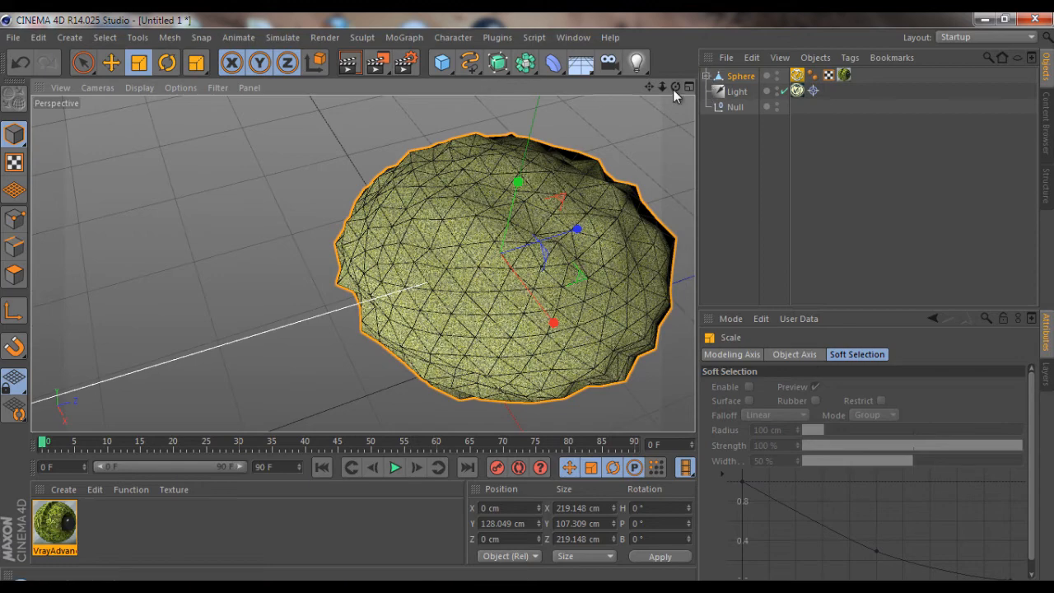
left_click_drag(675, 87, 507, 272)
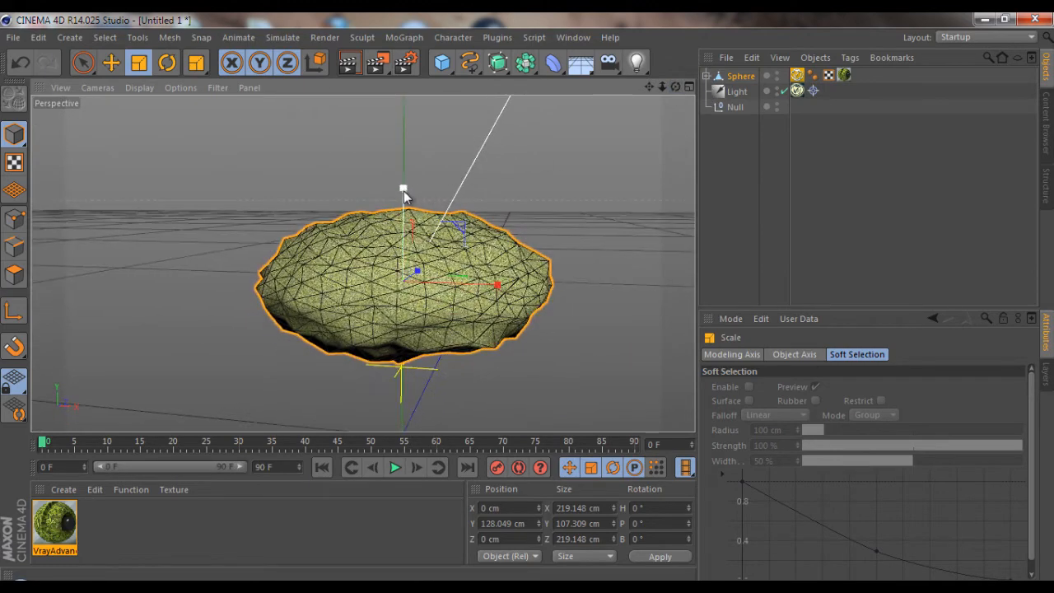
Flatten the sphere further by scaling its Y size to about 81 cm
left_click_drag(404, 190, 404, 212)
left_click_drag(649, 86, 533, 311)
left_click(732, 79)
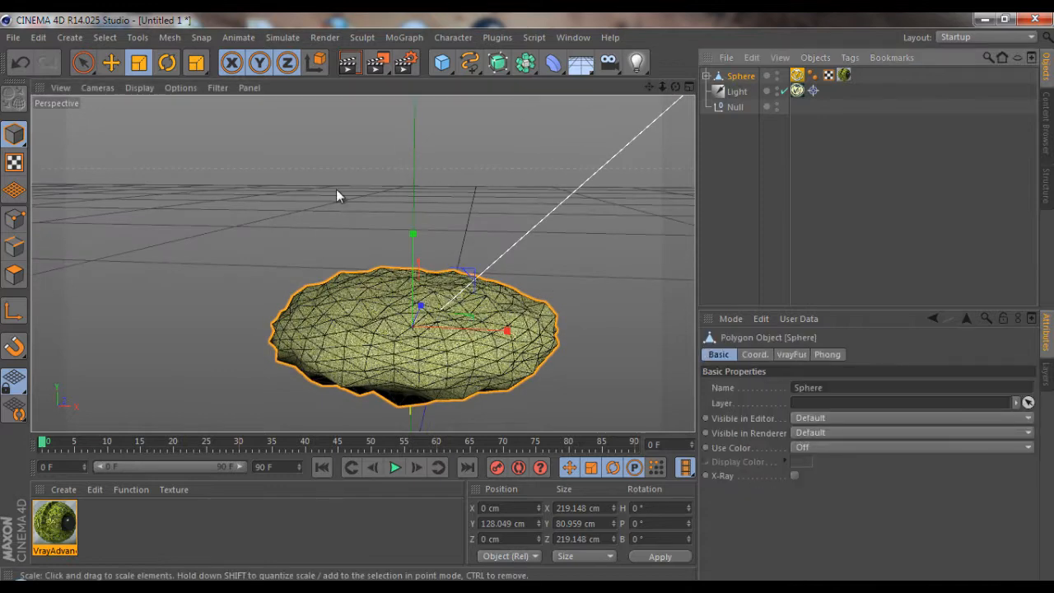
Duplicate the sphere upward to about Y 183 cm and scale the copy to about 184 cm in X and Z
left_click(83, 63)
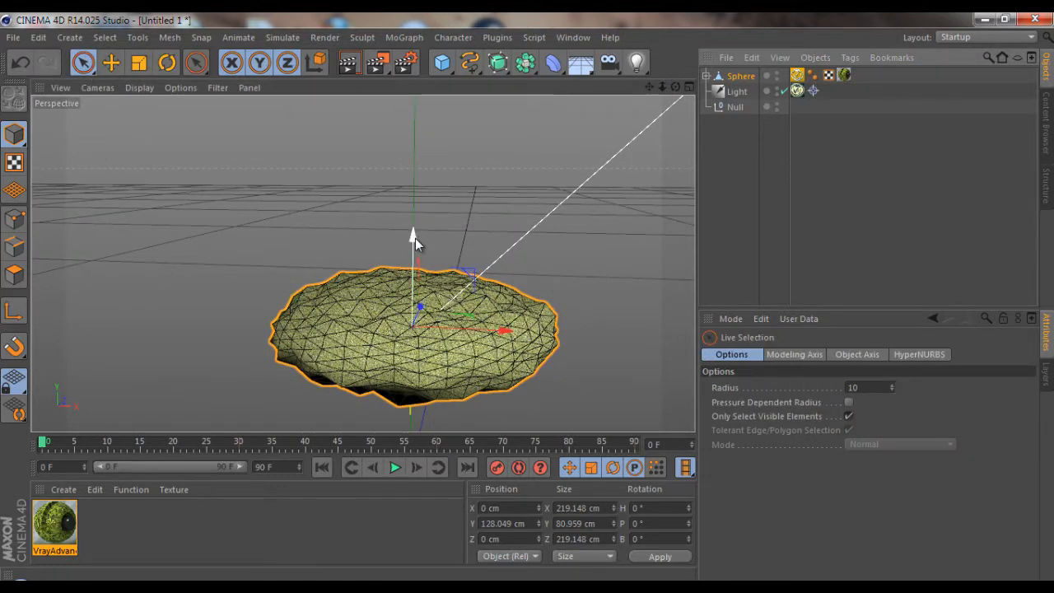
left_click_drag(415, 236, 434, 169, "ctrl")
left_click_drag(676, 87, 382, 170)
key("t")
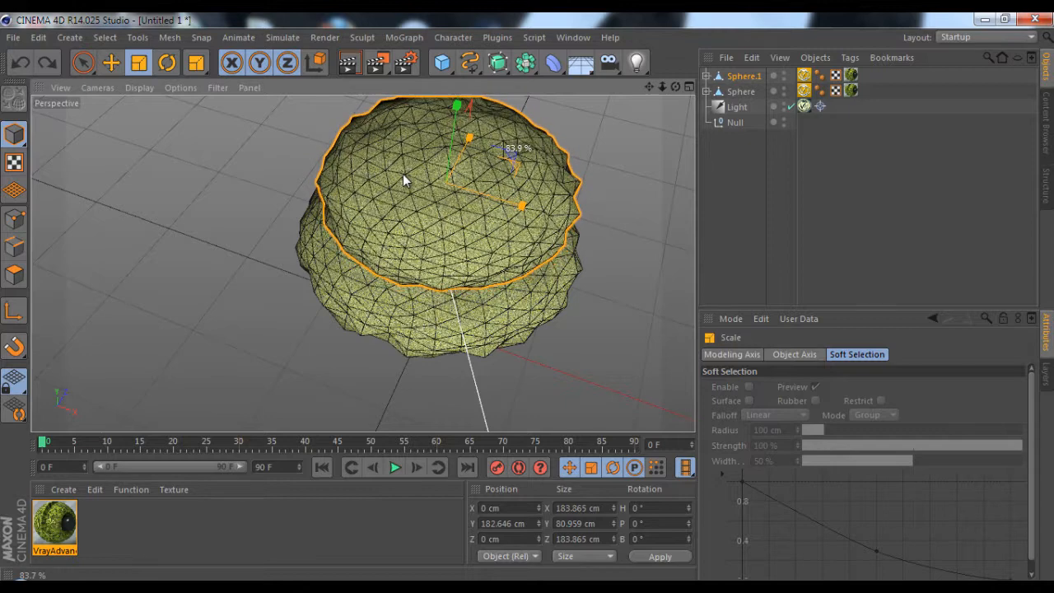
left_click_drag(675, 87, 528, 299)
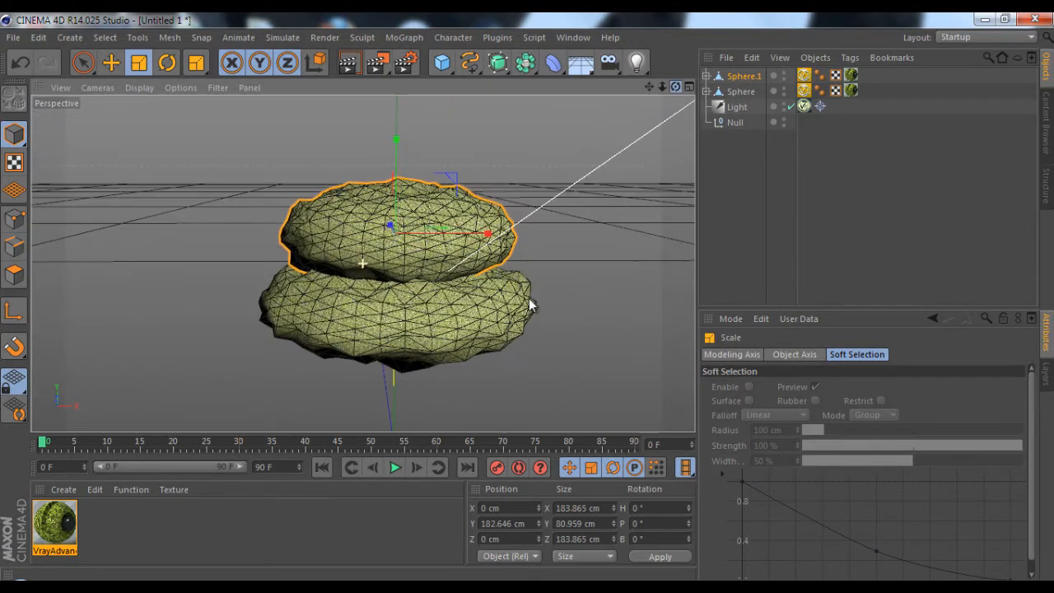
Duplicate the upper sphere and place the third tier at about Y 242 cm
left_click_drag(649, 87, 528, 299)
key("space")
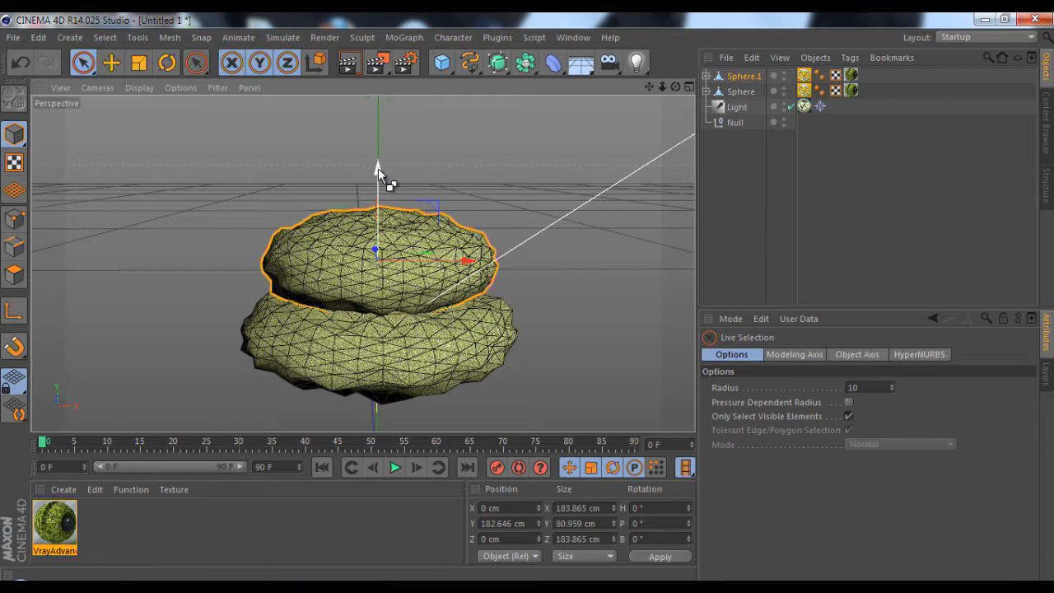
left_click_drag(378, 169, 528, 297)
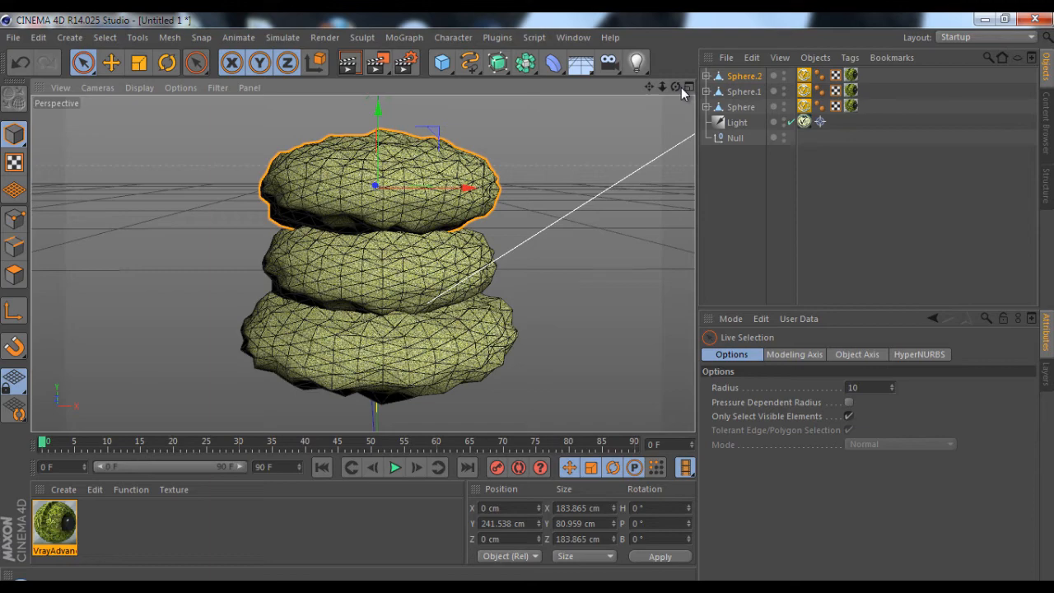
Scale the top sphere to about 123 cm in X and Z and 59 cm in Y, and lower it to about Y 231 cm
left_click_drag(680, 87, 494, 95)
left_click(138, 63)
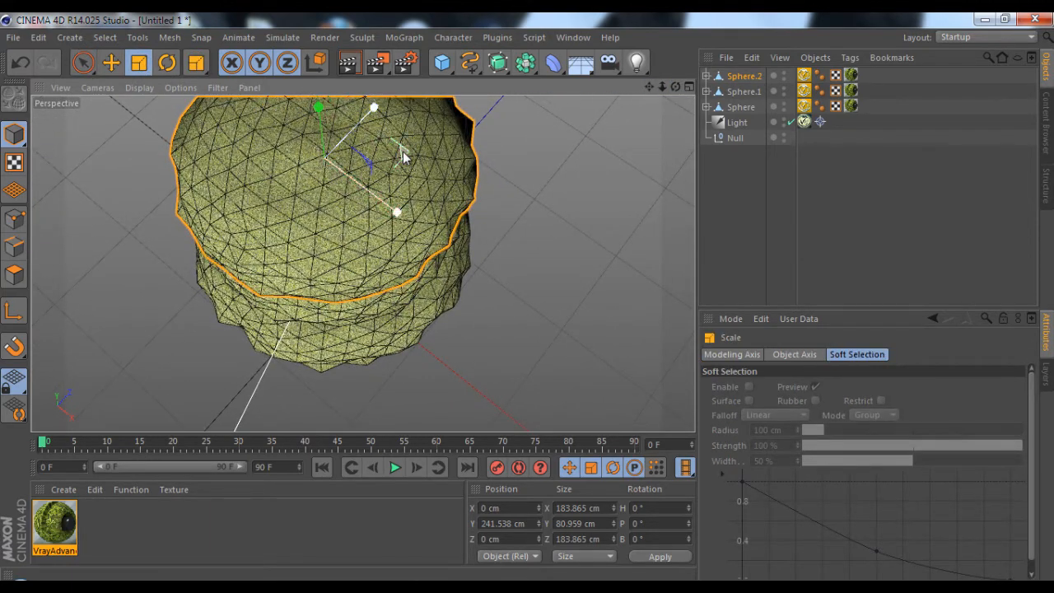
left_click_drag(404, 146, 319, 156)
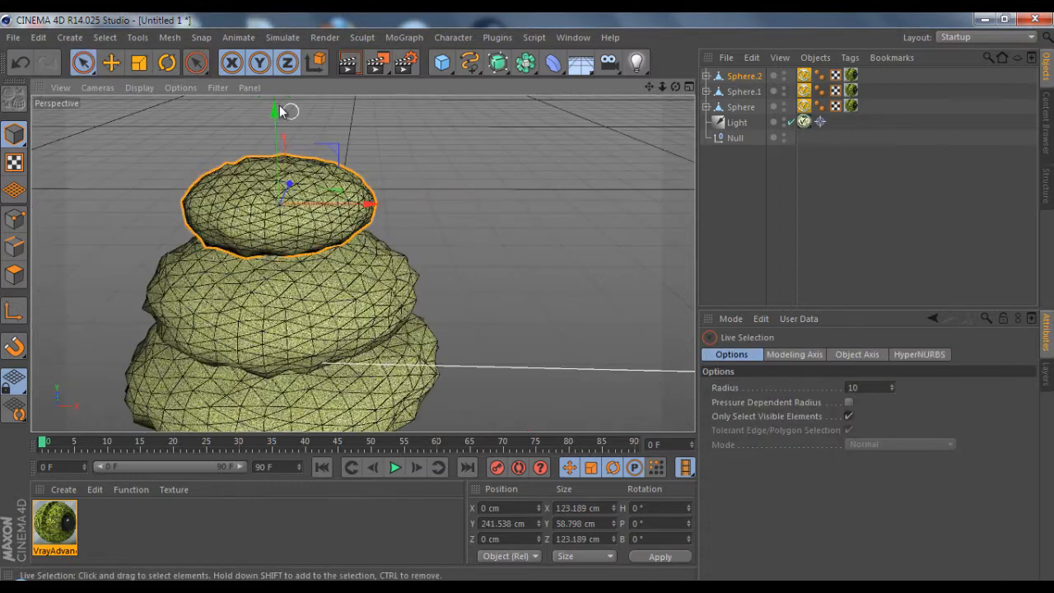
left_click_drag(317, 128, 277, 127)
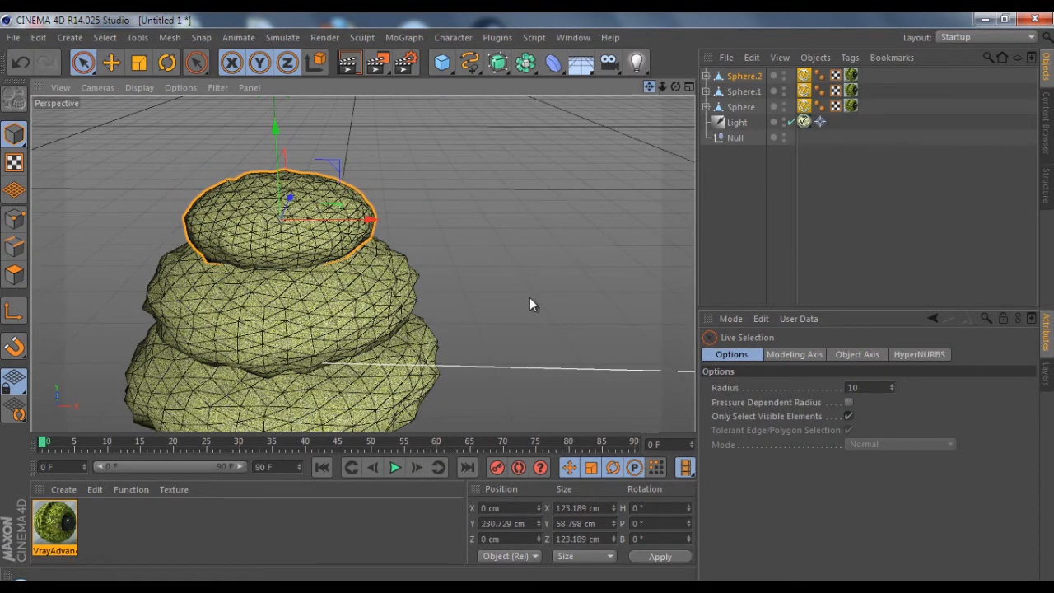
left_click_drag(530, 297, 528, 296)
left_click_drag(673, 85, 527, 297)
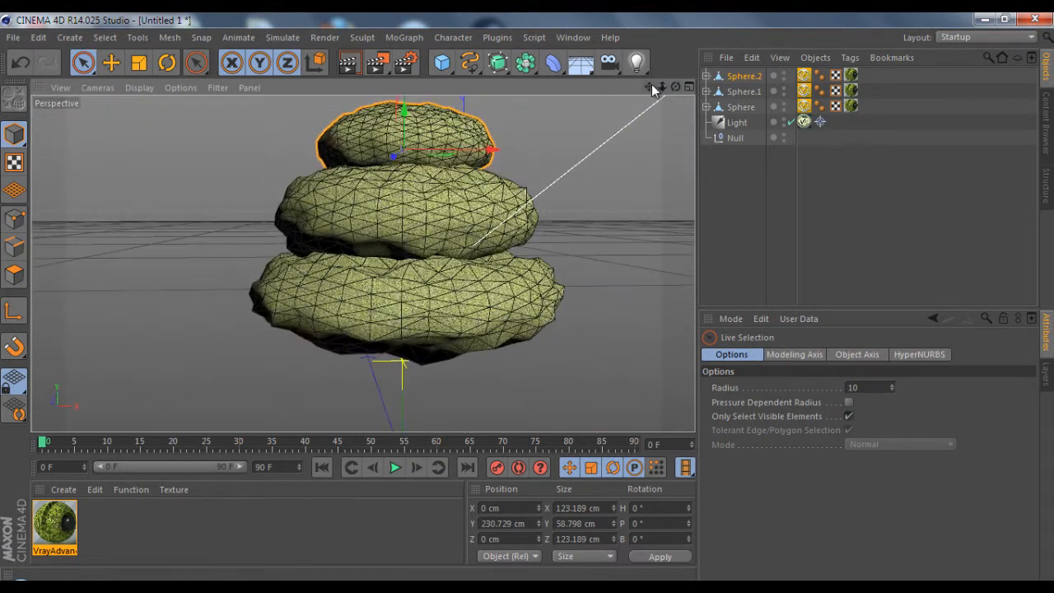
Deselect the spheres, frame the three-tier bush and render the view
left_click_drag(651, 86, 528, 297)
left_click_drag(649, 86, 528, 298)
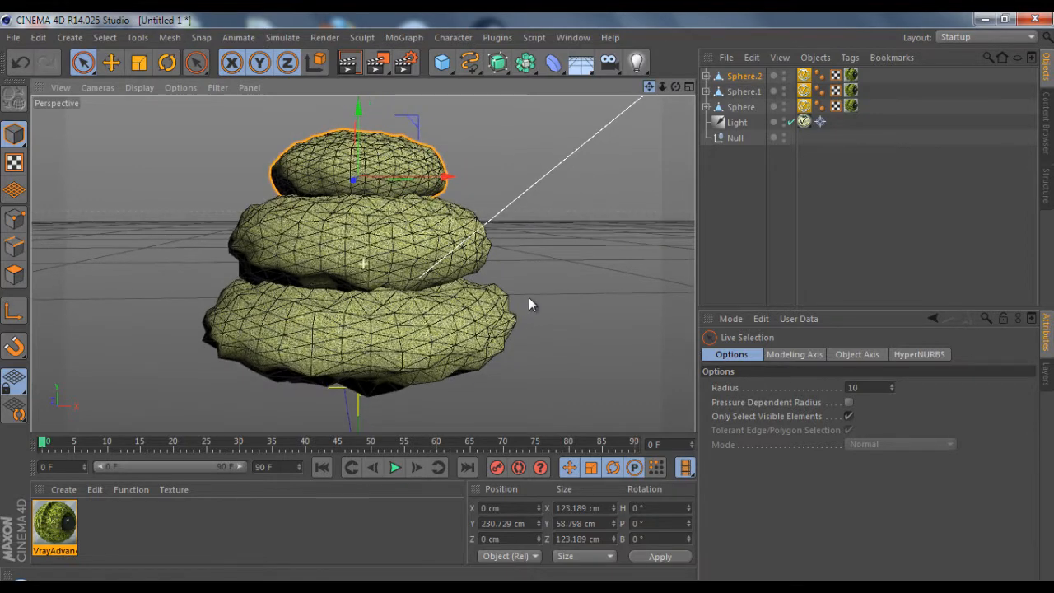
left_click_drag(663, 87, 527, 298)
left_click_drag(677, 86, 527, 297)
left_click(604, 187)
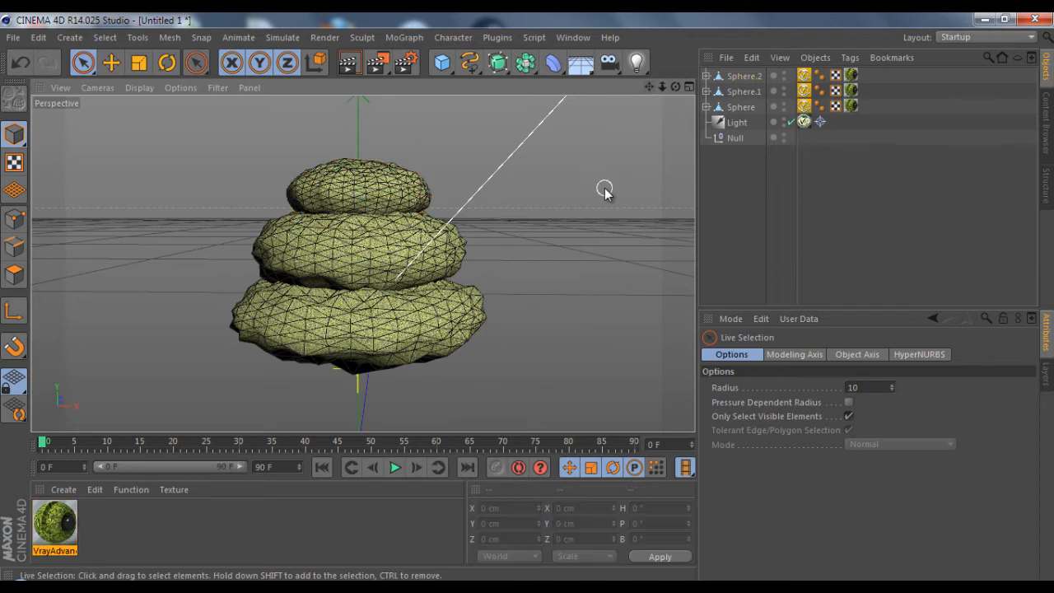
left_click_drag(675, 85, 528, 297)
left_click_drag(649, 88, 531, 296)
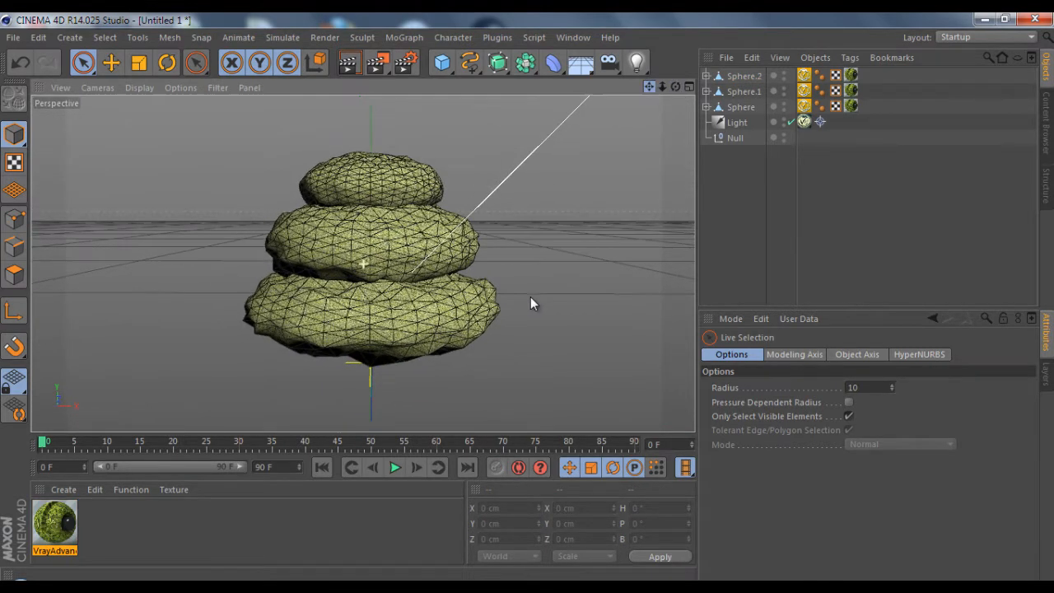
left_click(347, 66)
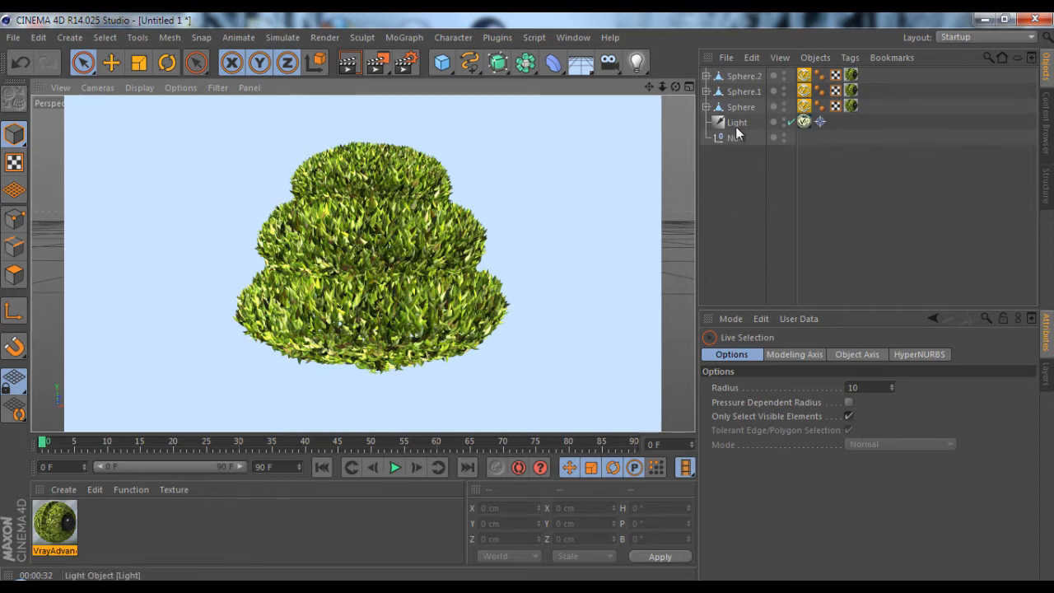
Enable shadows in the common VrayLight settings of the scene light
left_click(803, 121)
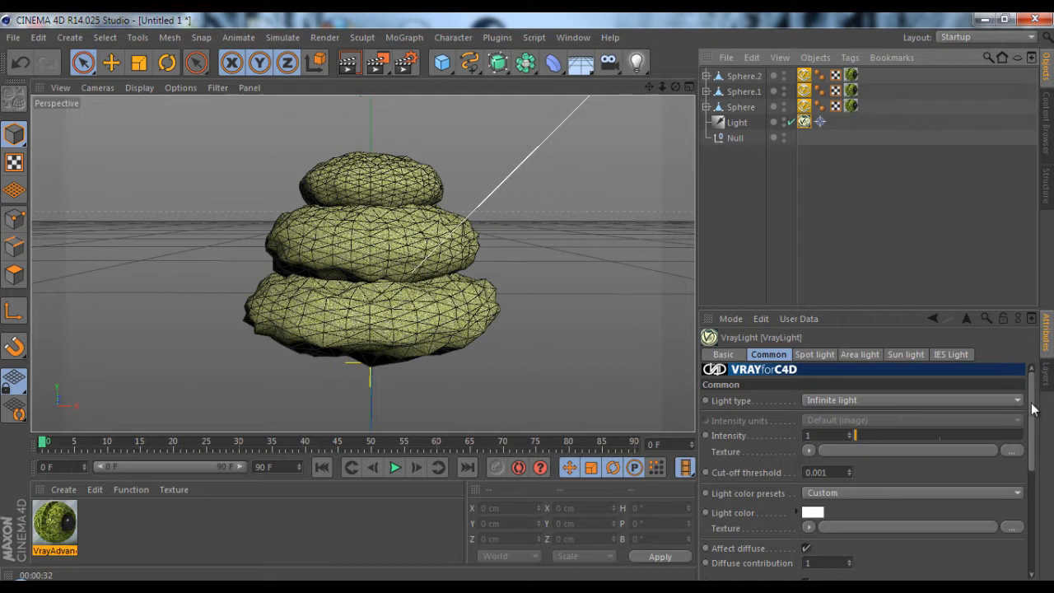
left_click_drag(1031, 410, 1022, 514)
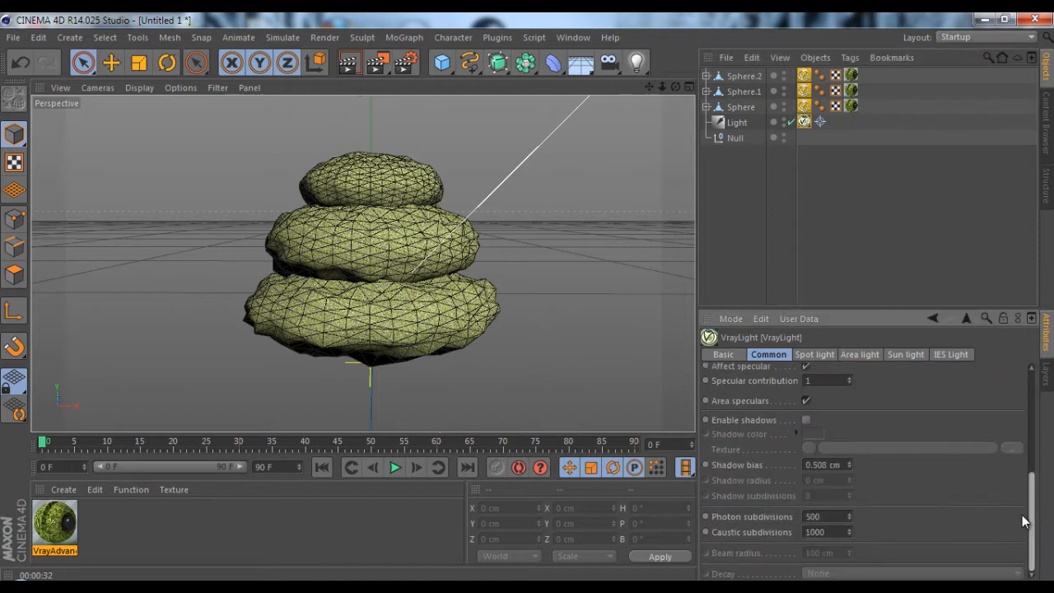
left_click(806, 419)
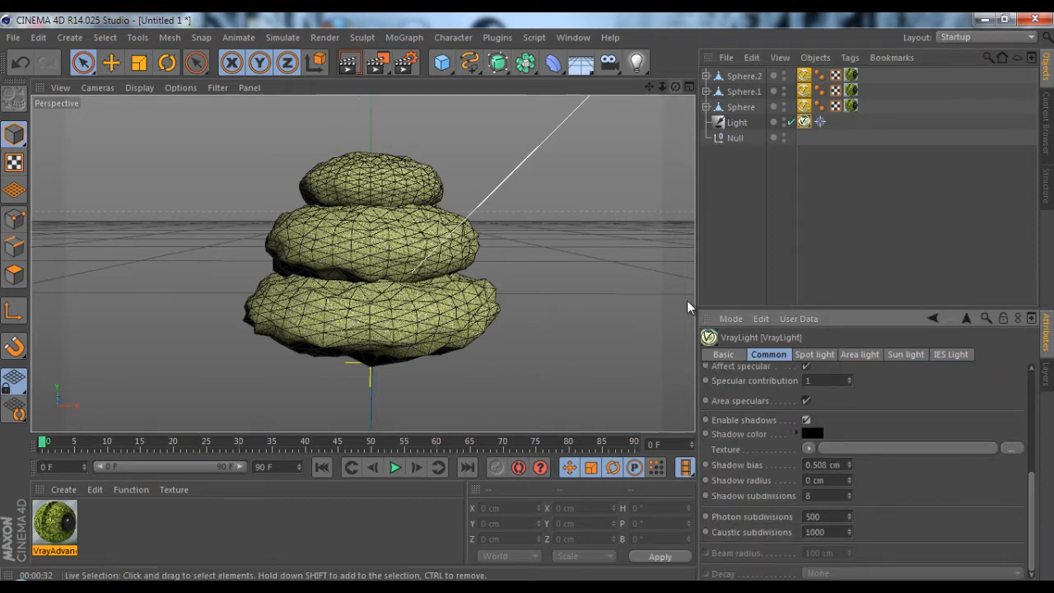
Set the fur length to 7 on all three spheres' VrayFur tags together and render the view
left_click_drag(674, 89, 528, 300)
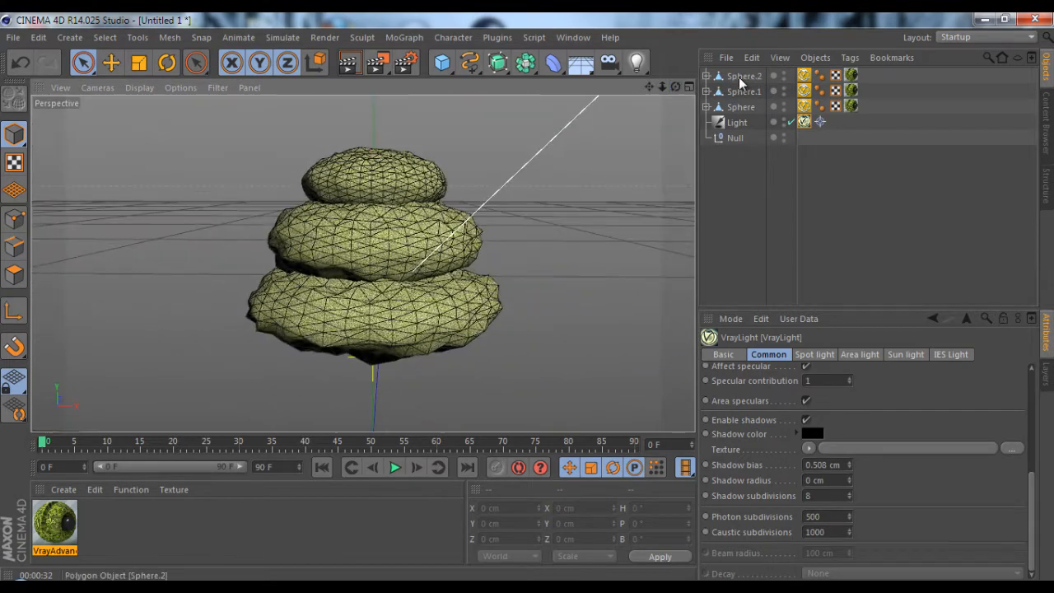
left_click(806, 123)
left_click(804, 109)
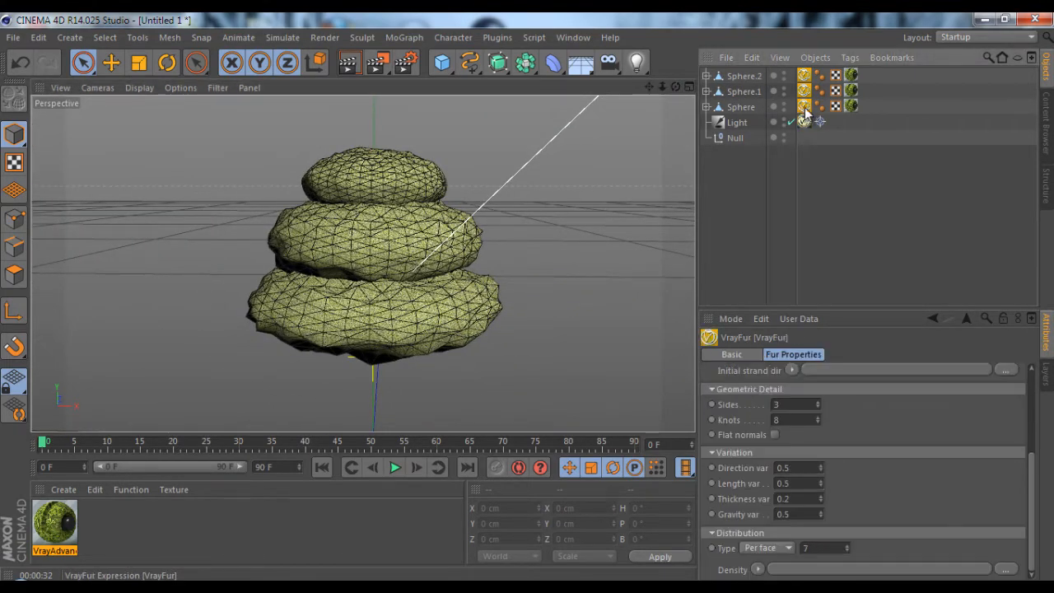
left_click(804, 90, "ctrl")
left_click(804, 75, "ctrl")
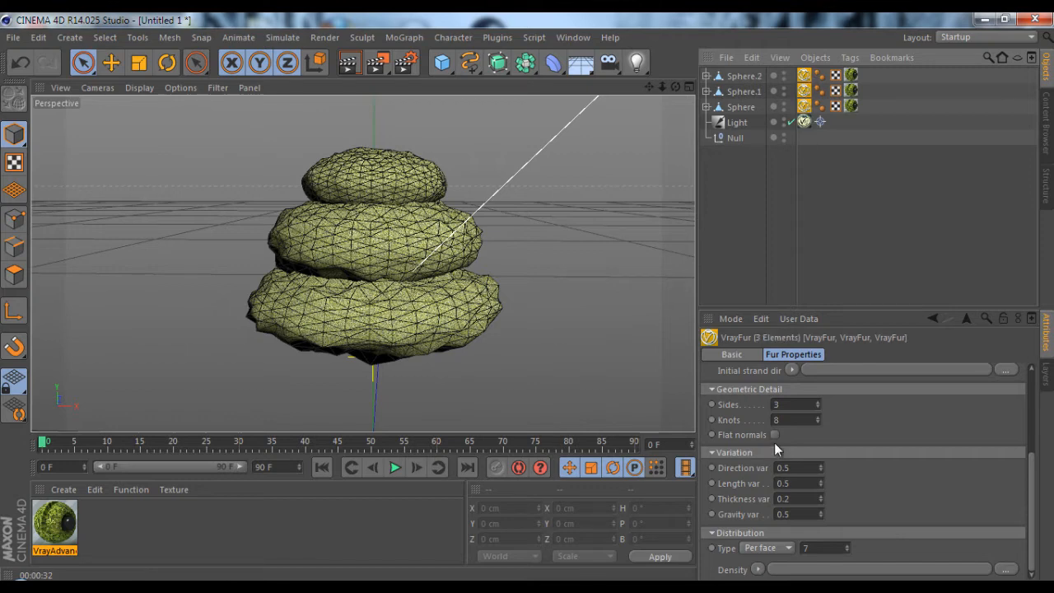
left_click_drag(1029, 463, 1029, 371)
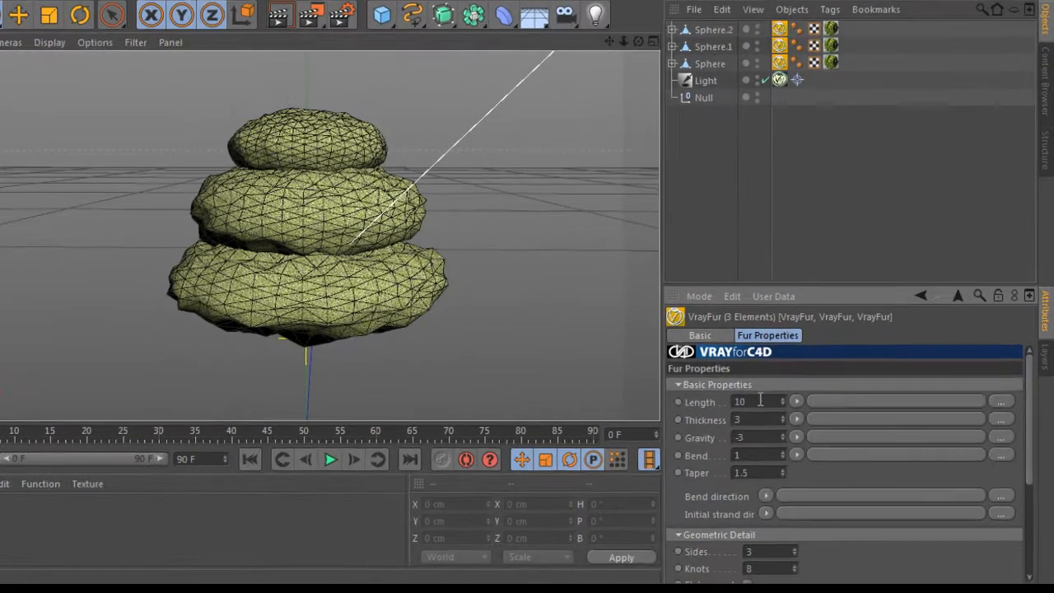
left_click(787, 414)
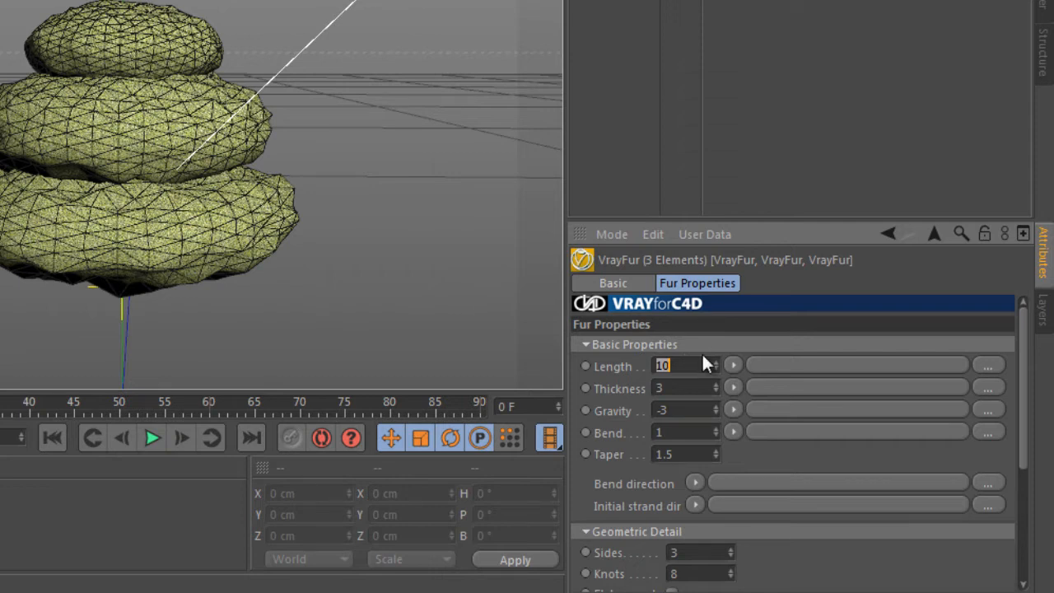
type("7")
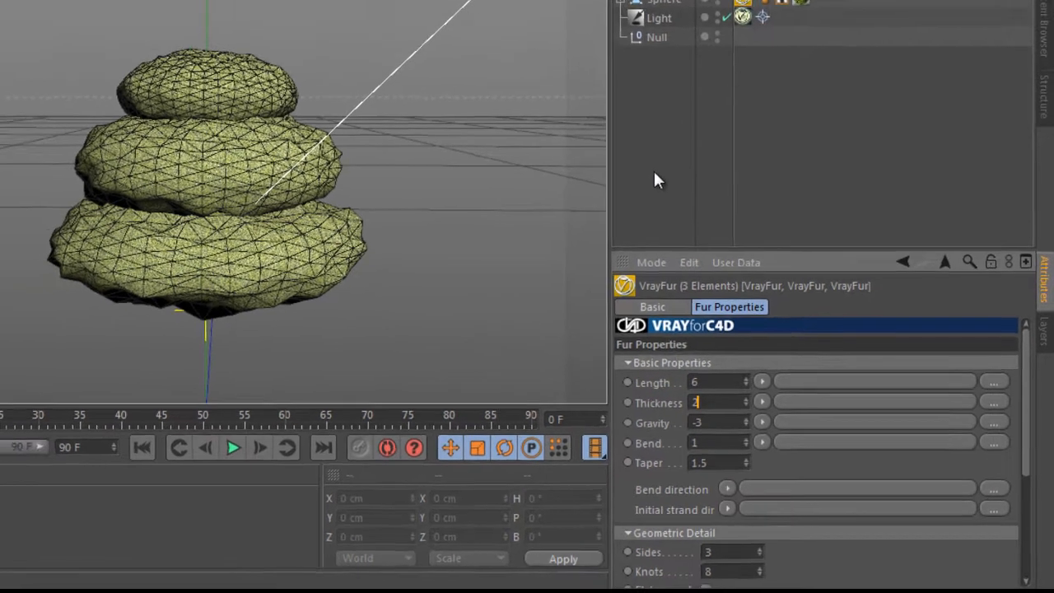
left_click(614, 136)
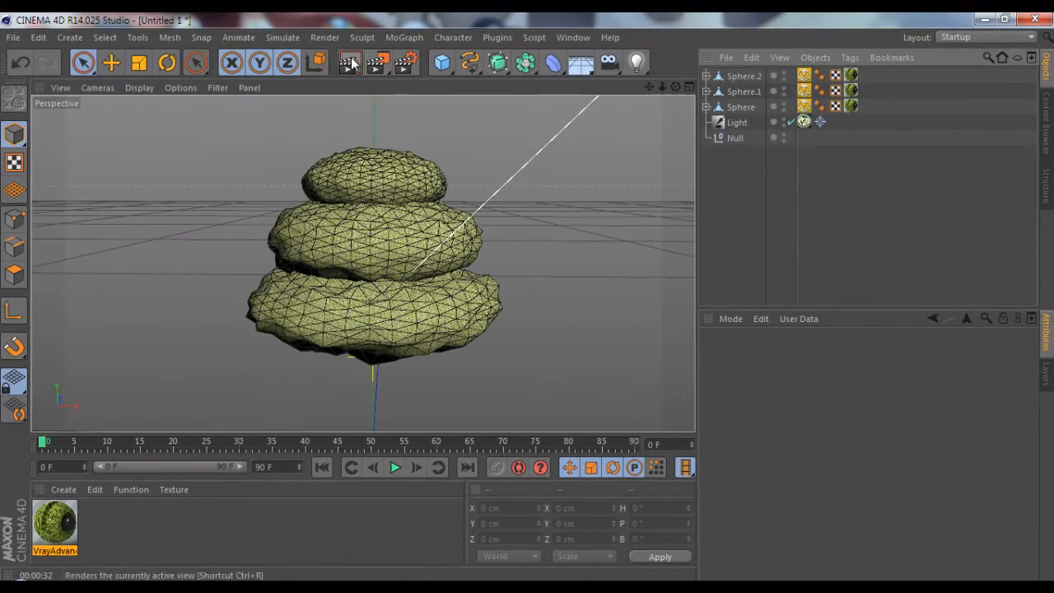
left_click(353, 63)
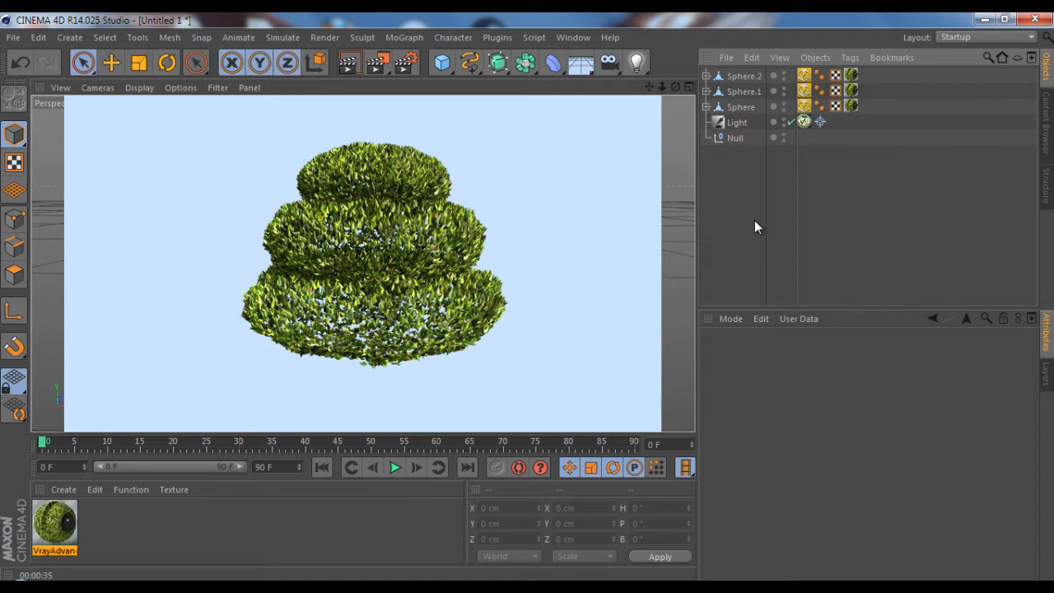
Hide all three bush spheres to clear the view
left_click(743, 76)
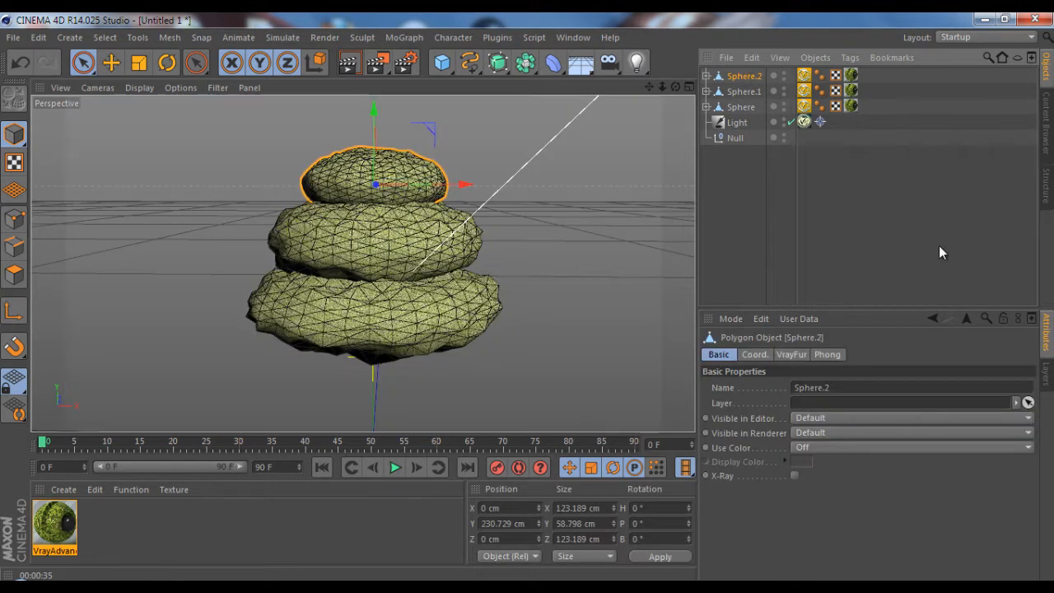
left_click(787, 110)
left_click(784, 106)
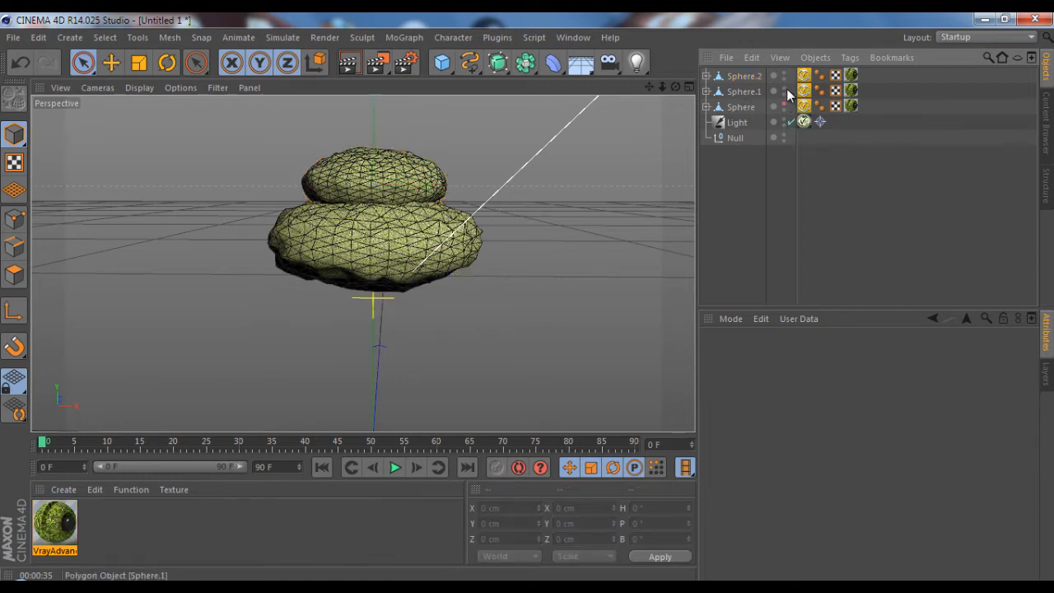
left_click(784, 89)
left_click(783, 77)
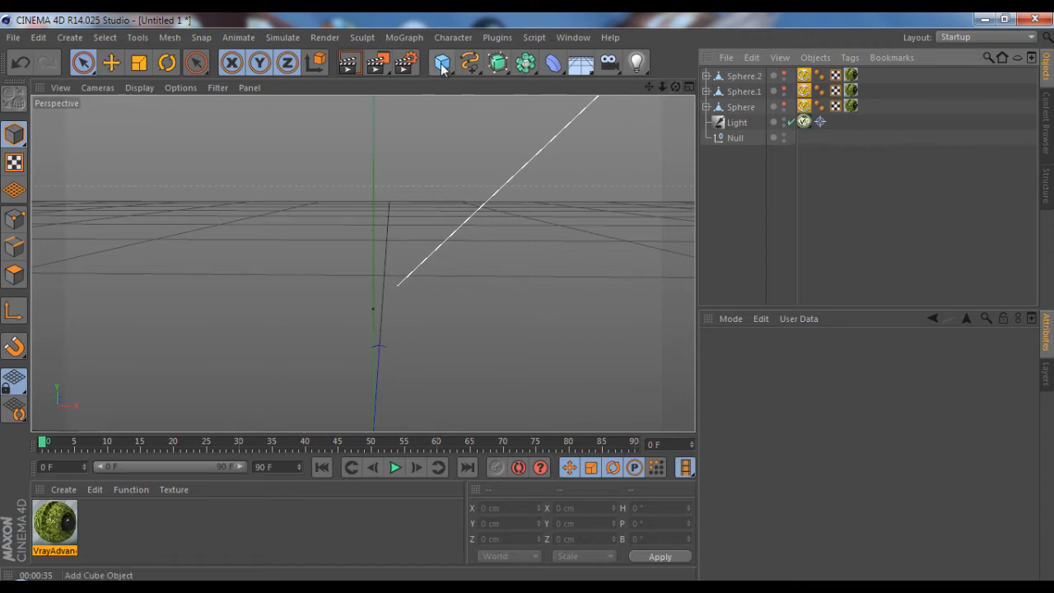
Add a cylinder at about Y 156 cm with radius 16 cm, height 248 cm, 26 height segments and 50 rotation segments
left_click_drag(442, 62, 762, 83)
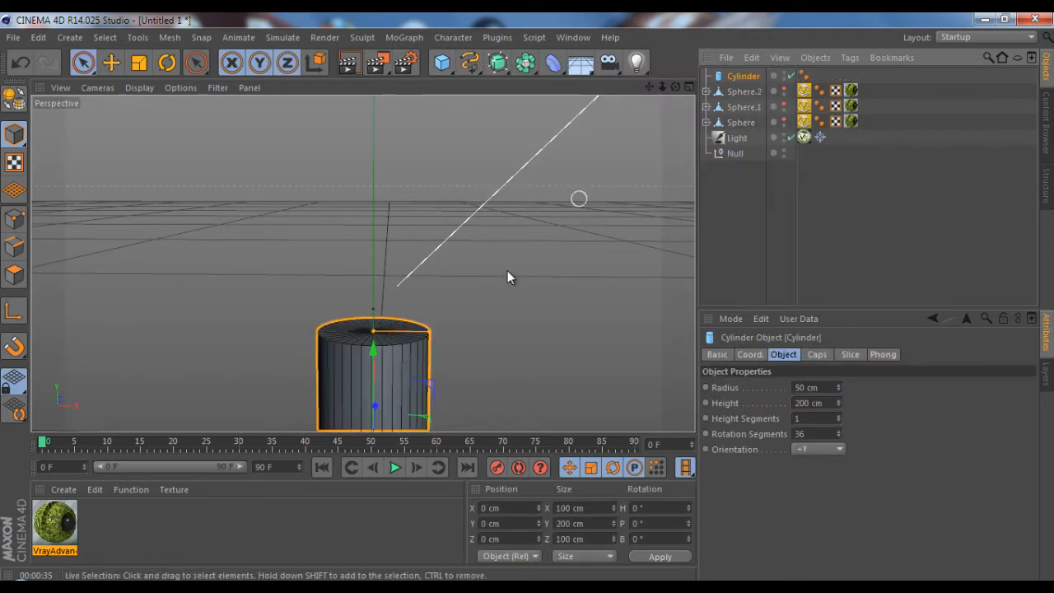
left_click_drag(376, 342, 408, 174)
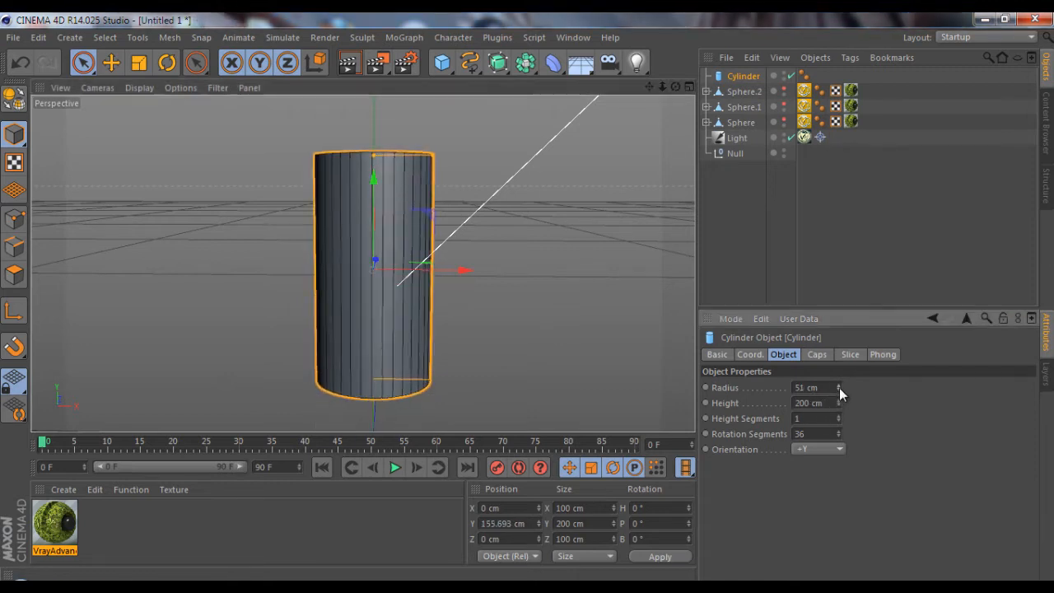
left_click_drag(839, 388, 837, 415)
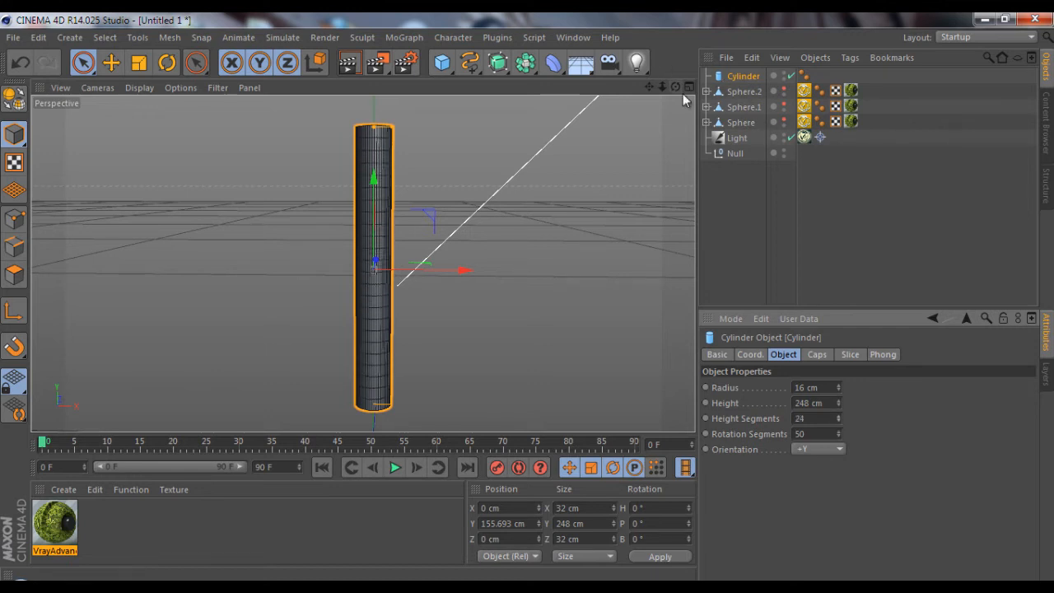
left_click_drag(676, 87, 527, 298)
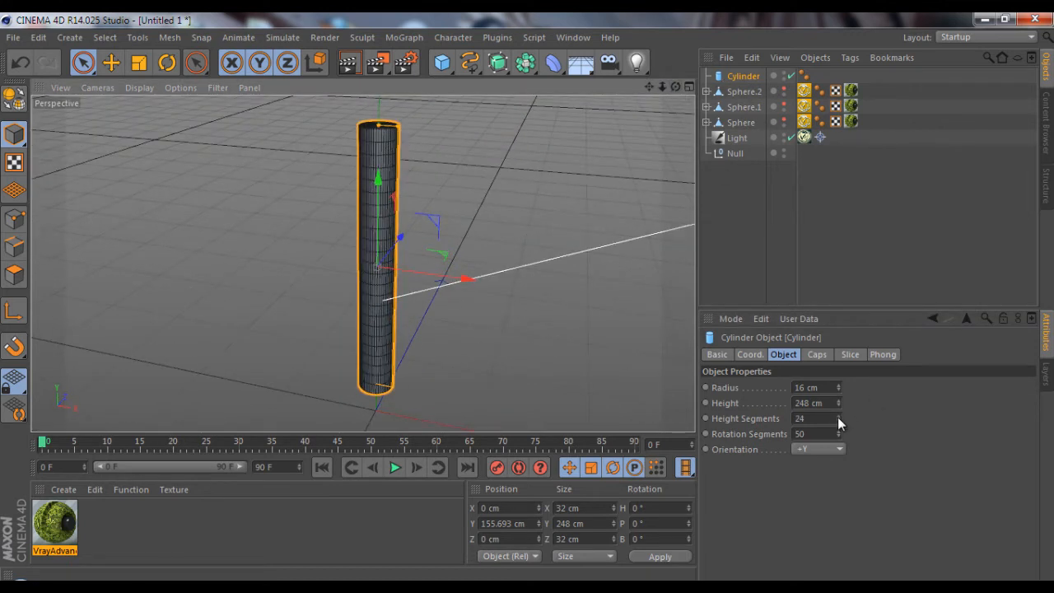
left_click(750, 240)
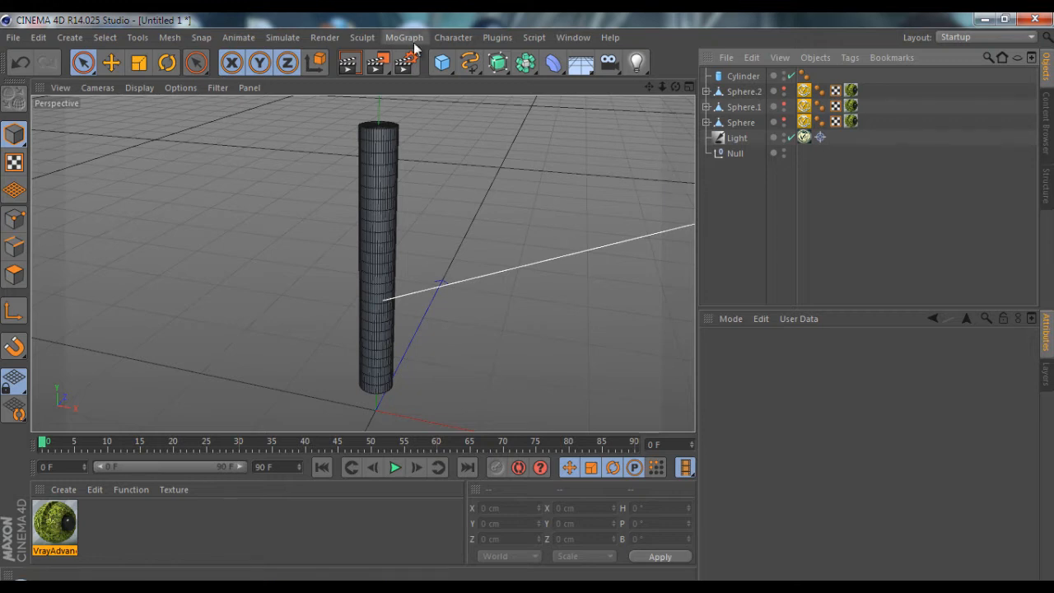
Convert the cylinder to an editable polygon object and add a Taper deformer to the scene
left_click(743, 76)
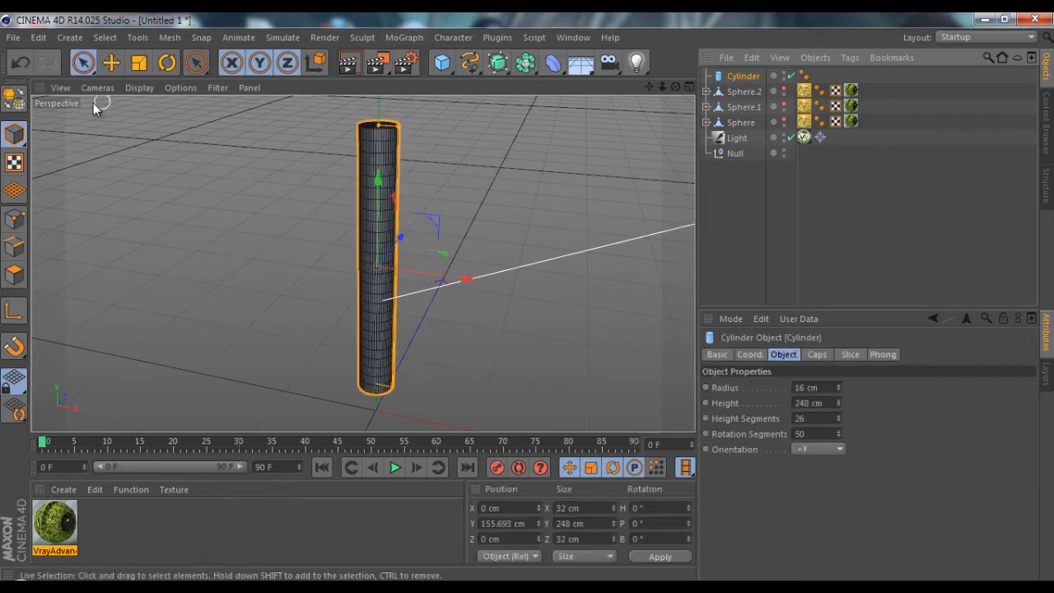
left_click(14, 97)
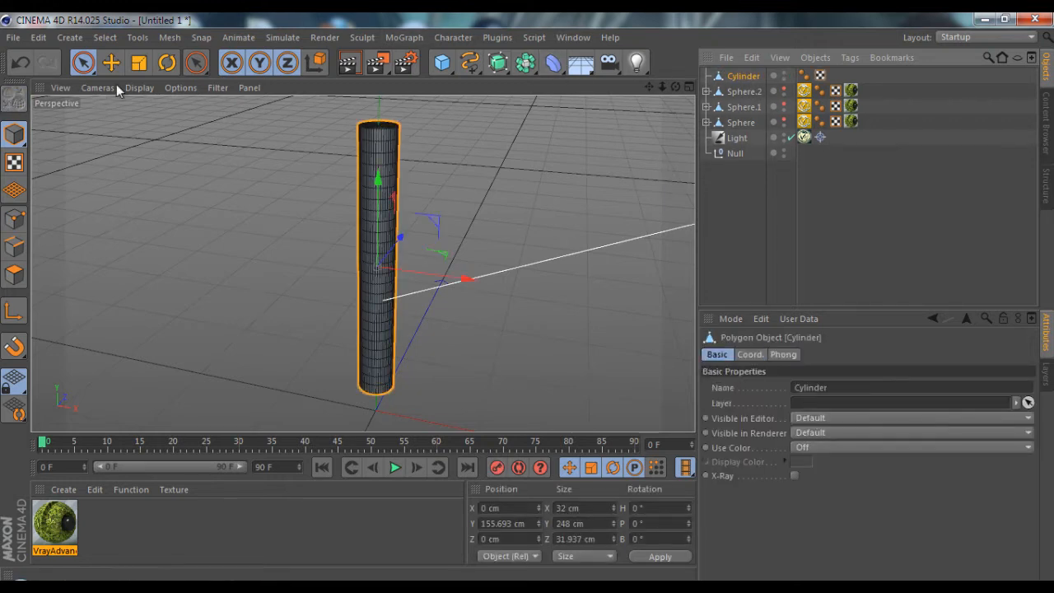
left_click(553, 62)
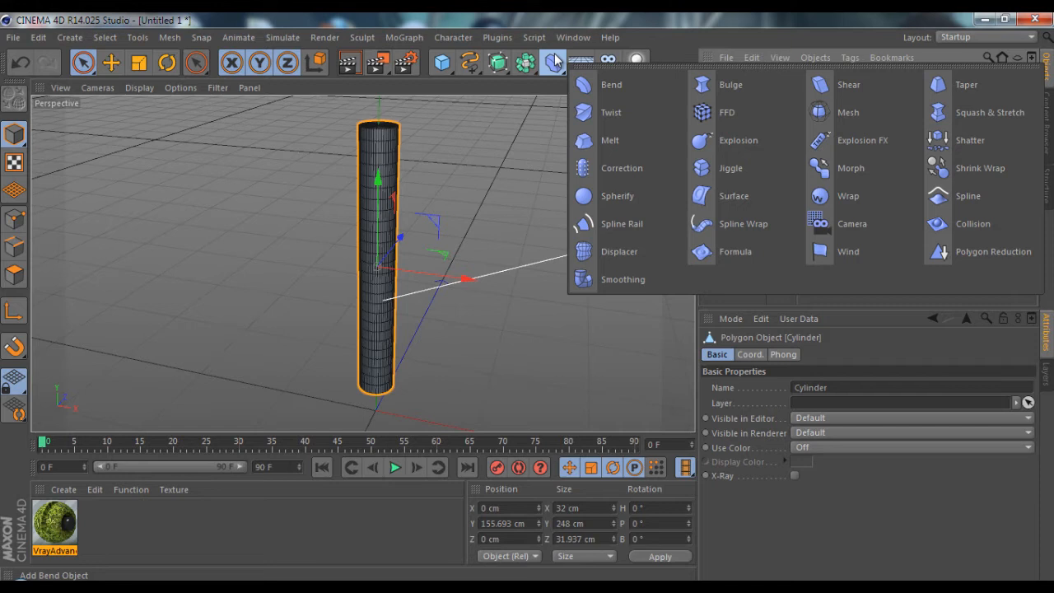
left_click(950, 85)
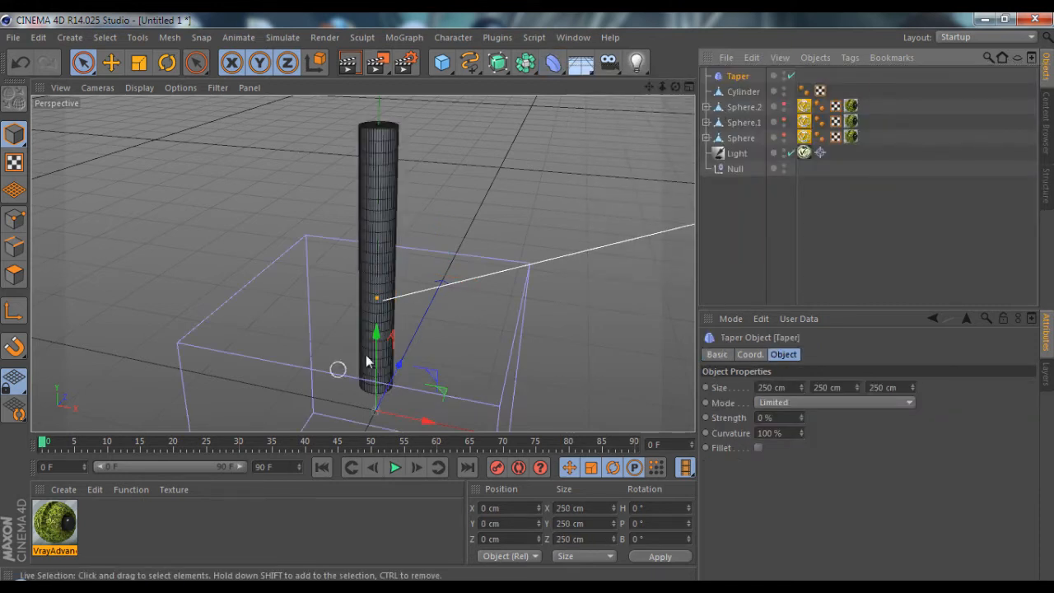
Centre the Taper deformer on the cylinder at about Y 156 cm and resize it to 57 × 301 × 67 cm
left_click_drag(376, 336, 386, 193)
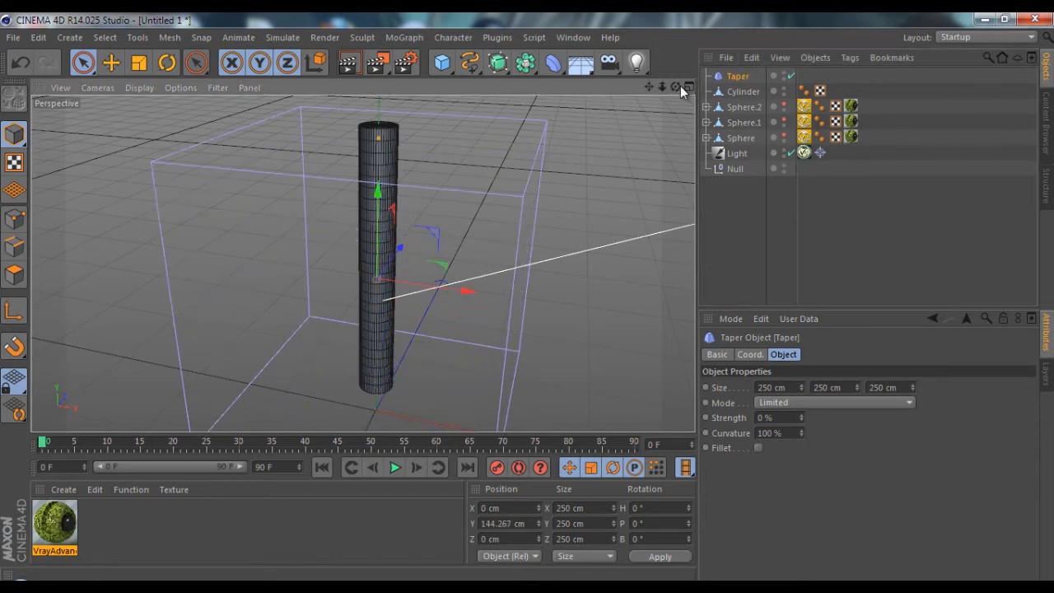
mouse_move(676, 87)
left_mouse_down()
mouse_move(533, 293)
mouse_move(676, 88)
left_mouse_up()
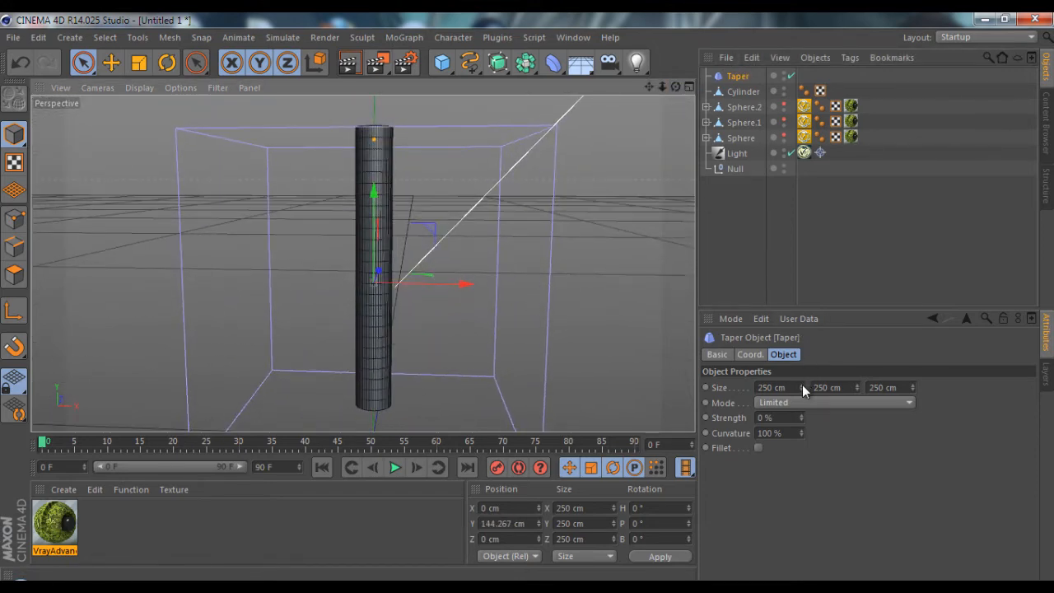
left_click_drag(802, 384, 857, 385)
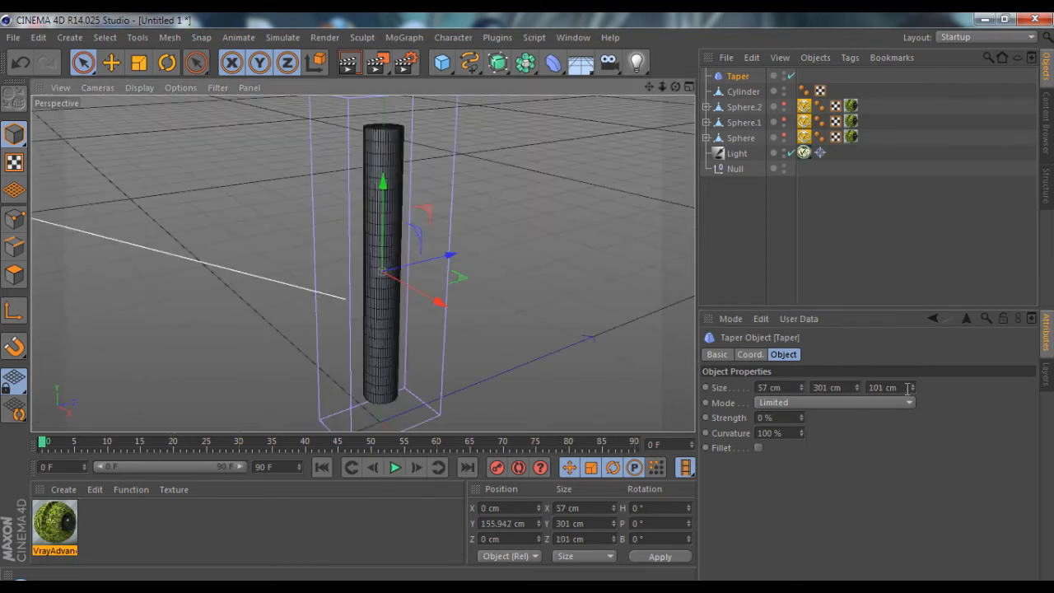
left_click_drag(913, 386, 911, 400)
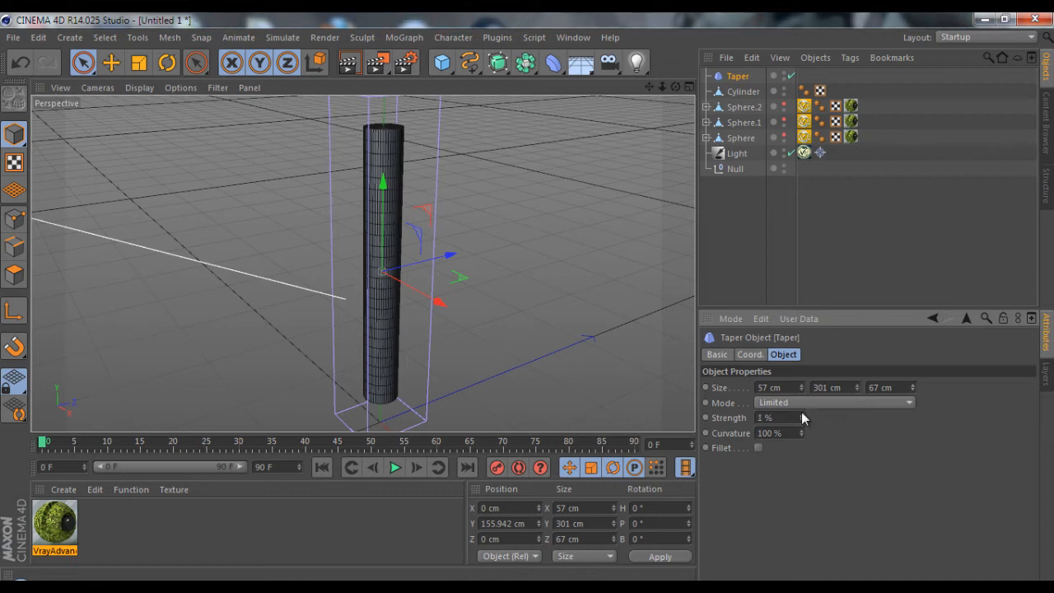
Nest the Taper deformer under the cylinder and set its strength to 69% and curvature to 27%
left_click_drag(801, 413, 801, 415)
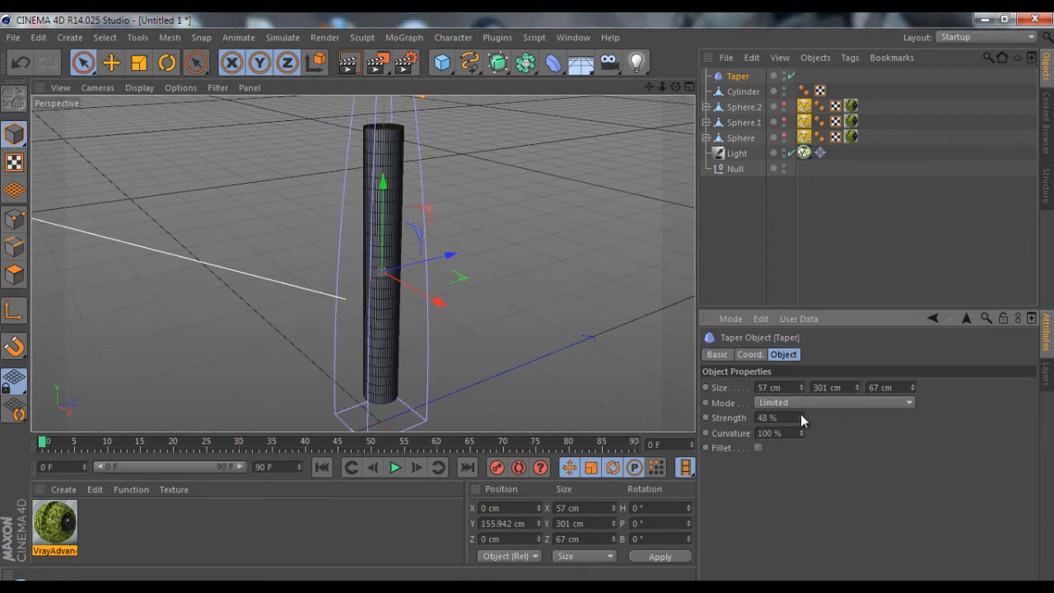
left_click_drag(736, 76, 745, 91)
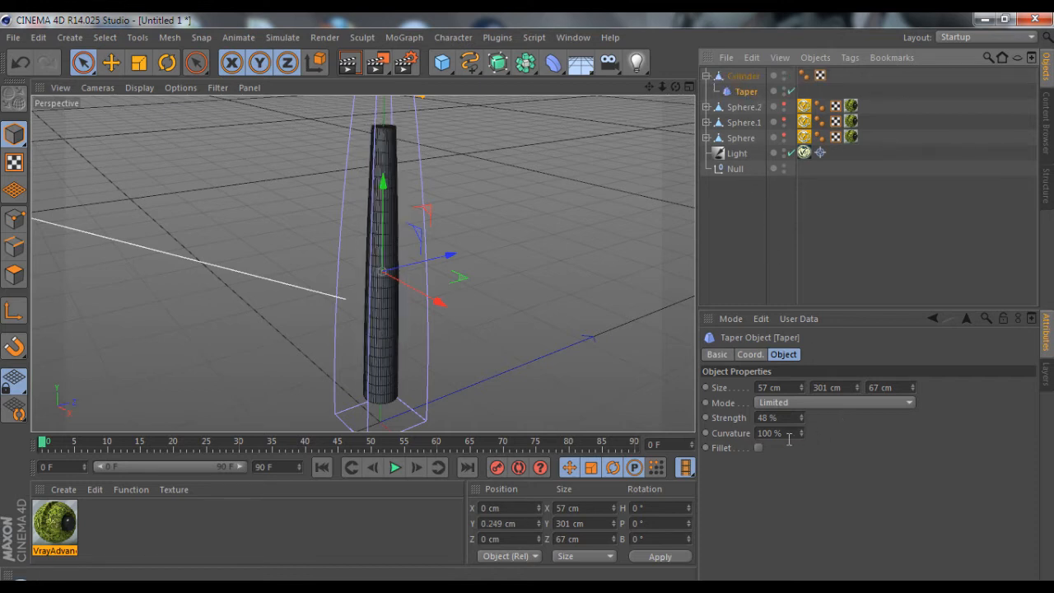
left_click_drag(805, 421, 802, 418)
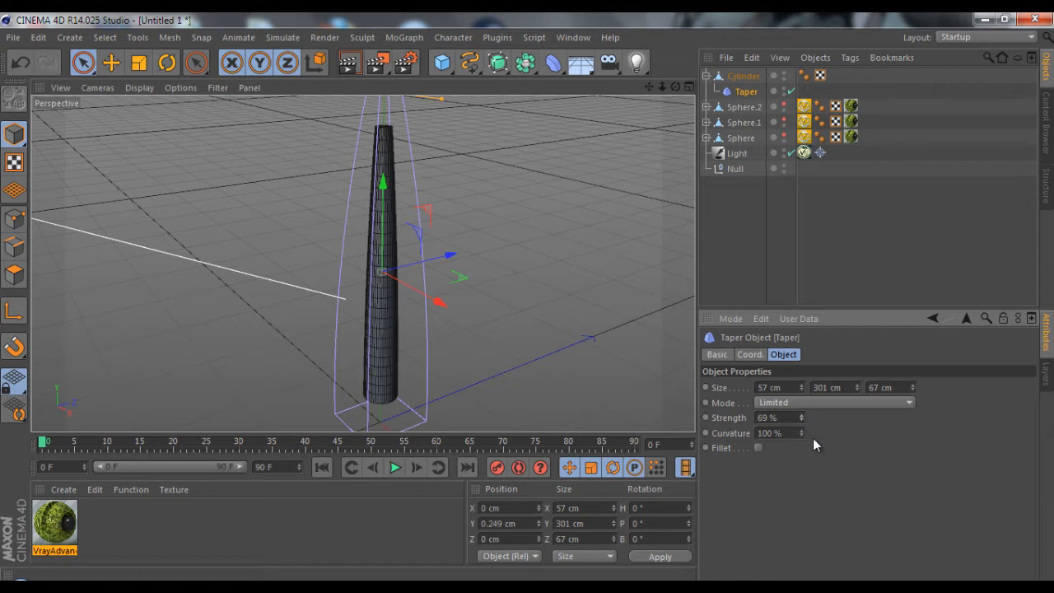
left_click_drag(662, 87, 528, 299)
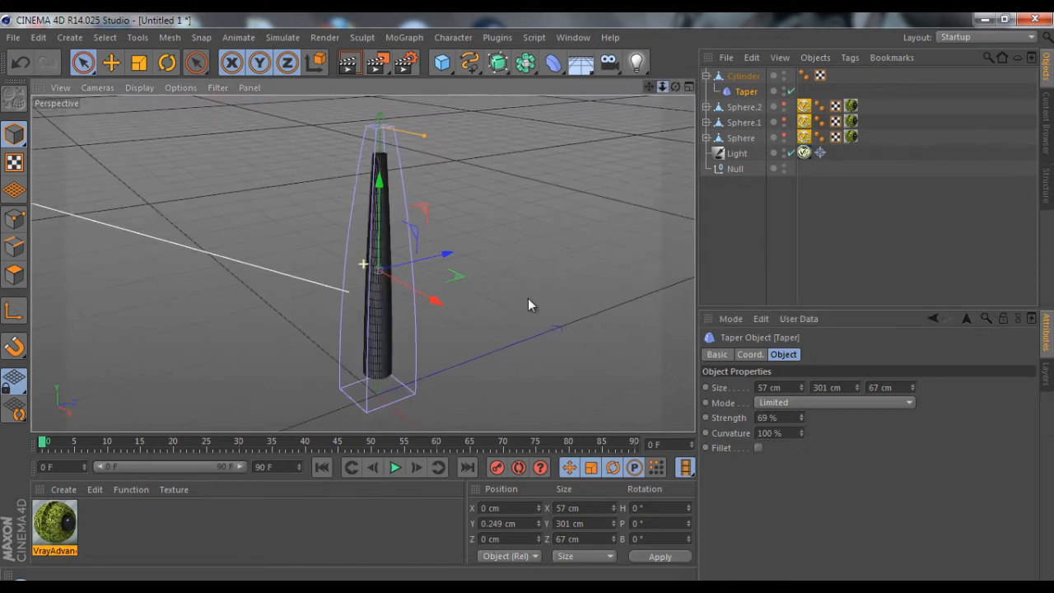
left_click_drag(652, 89, 652, 106)
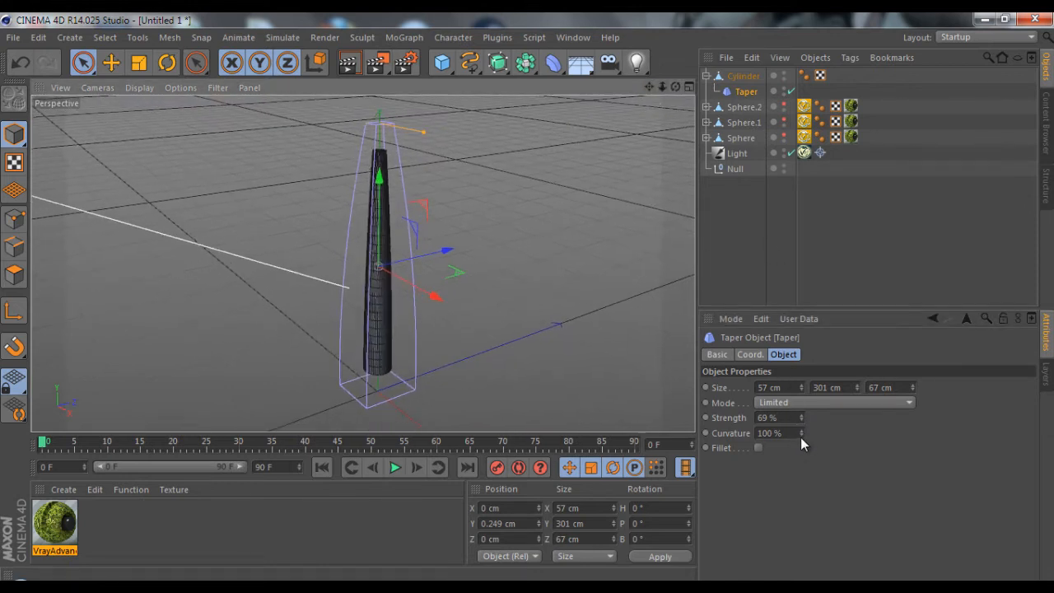
left_click_drag(801, 437, 801, 433)
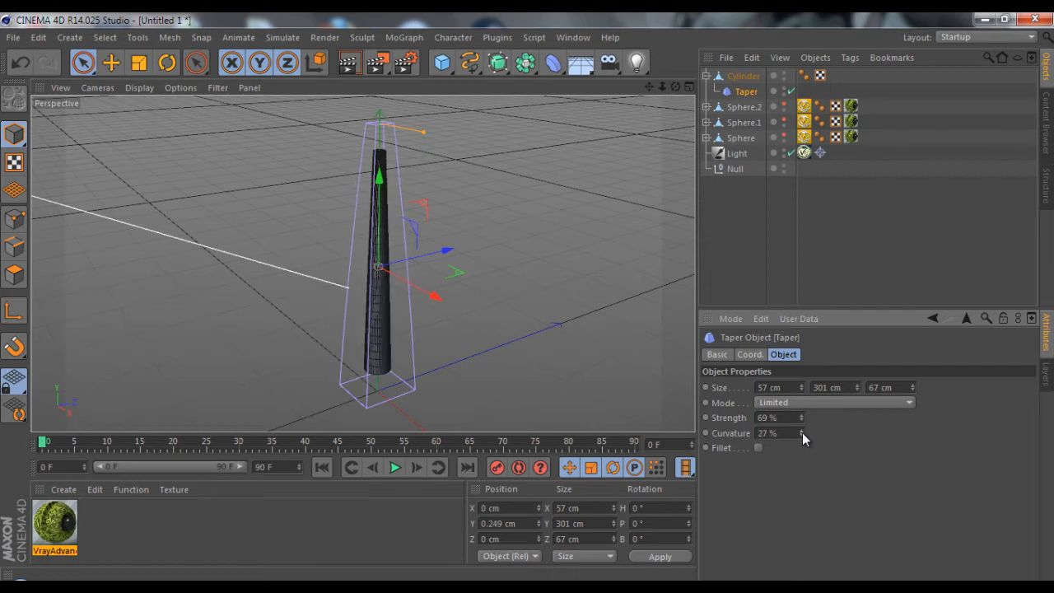
Bake the tapered cylinder into a new mesh with Current State to Object and delete the original together with its deformer
left_click(715, 234)
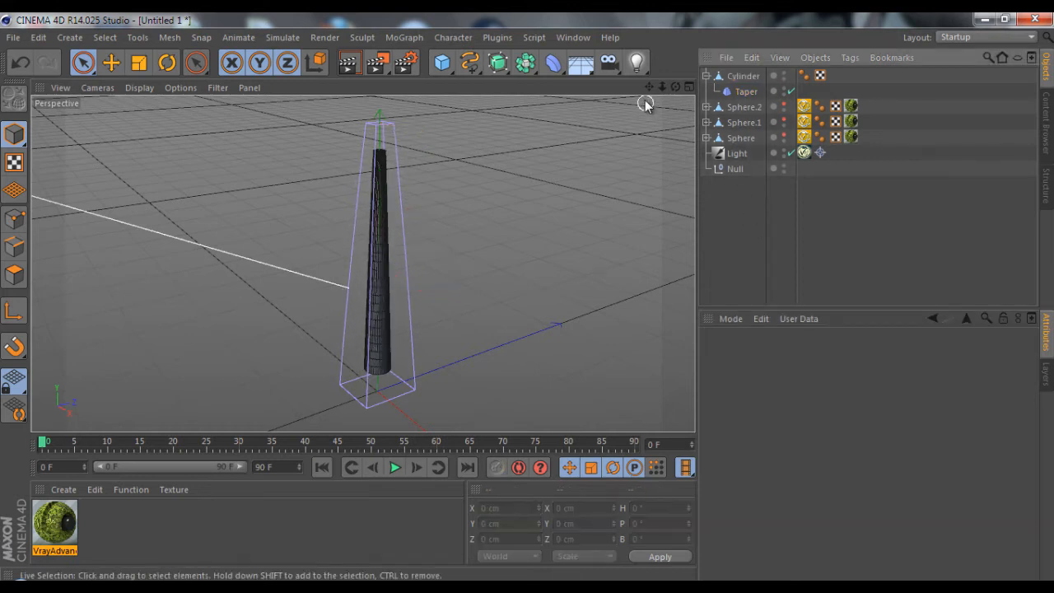
left_click(730, 76)
right_click(739, 74)
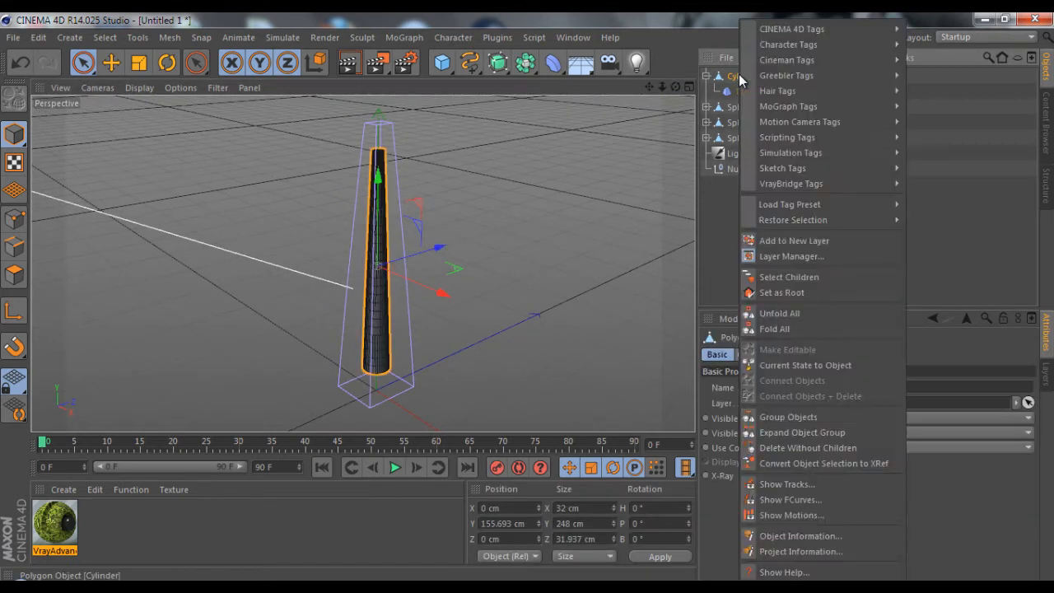
left_click(820, 365)
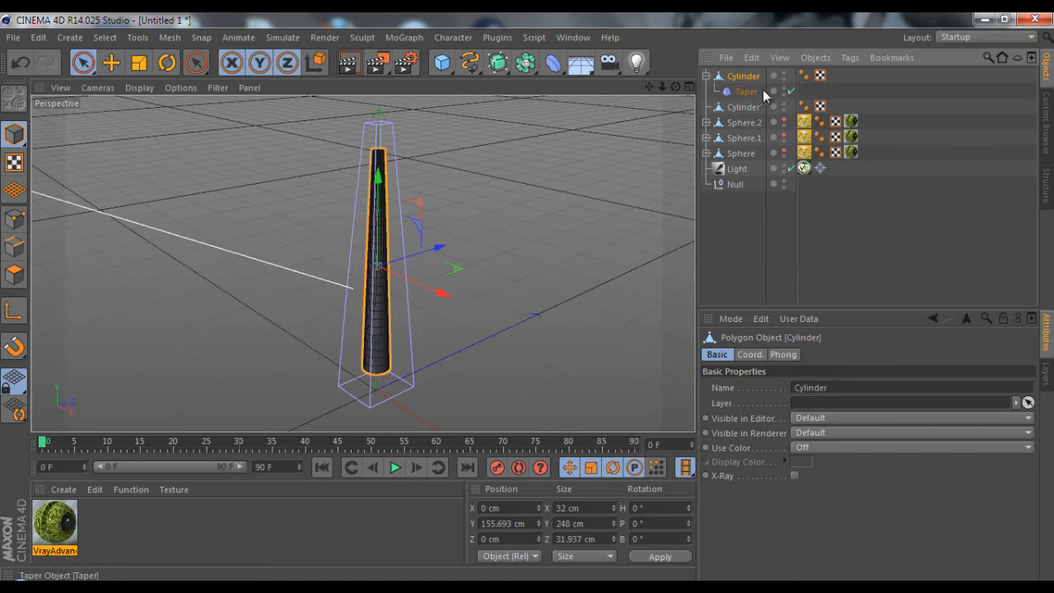
key("Delete")
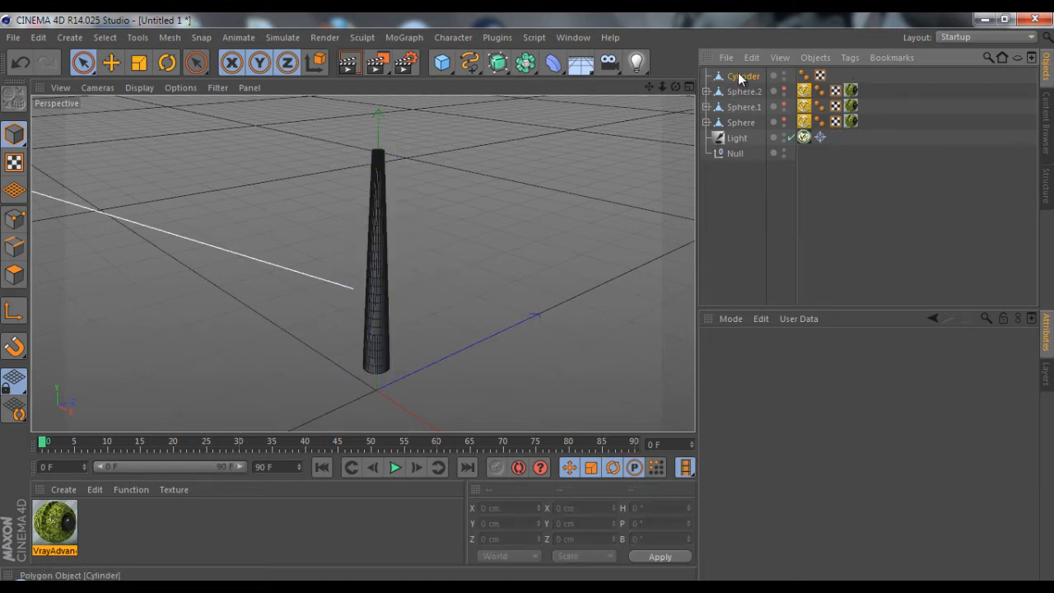
Add a Displacer deformer and nest it under the tapered cylinder
left_click(738, 75)
left_click_drag(675, 87, 525, 297)
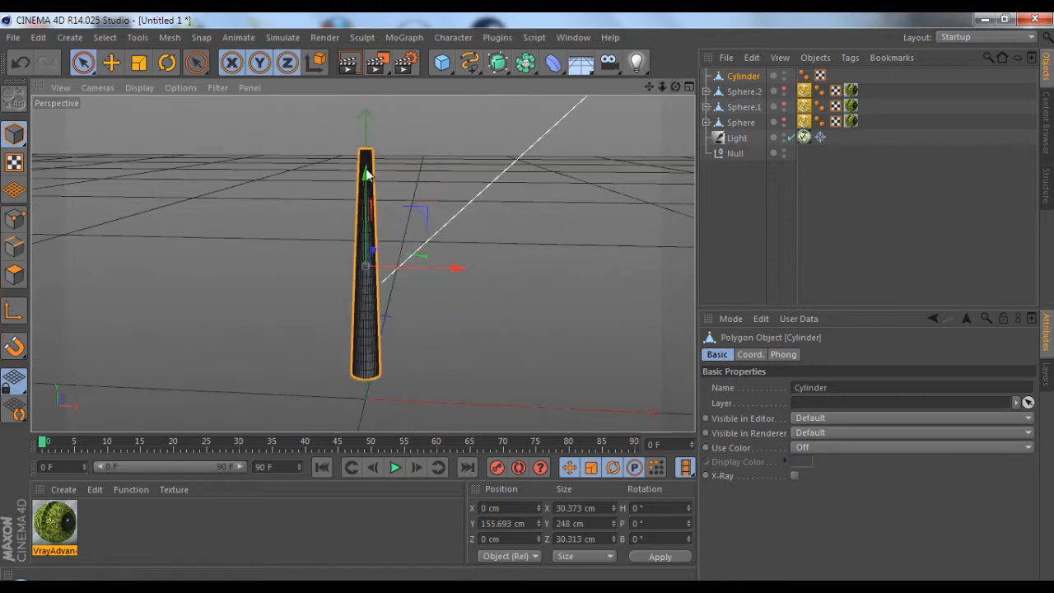
scroll(330, 180, "up", 3)
scroll(330, 180, "down", 2)
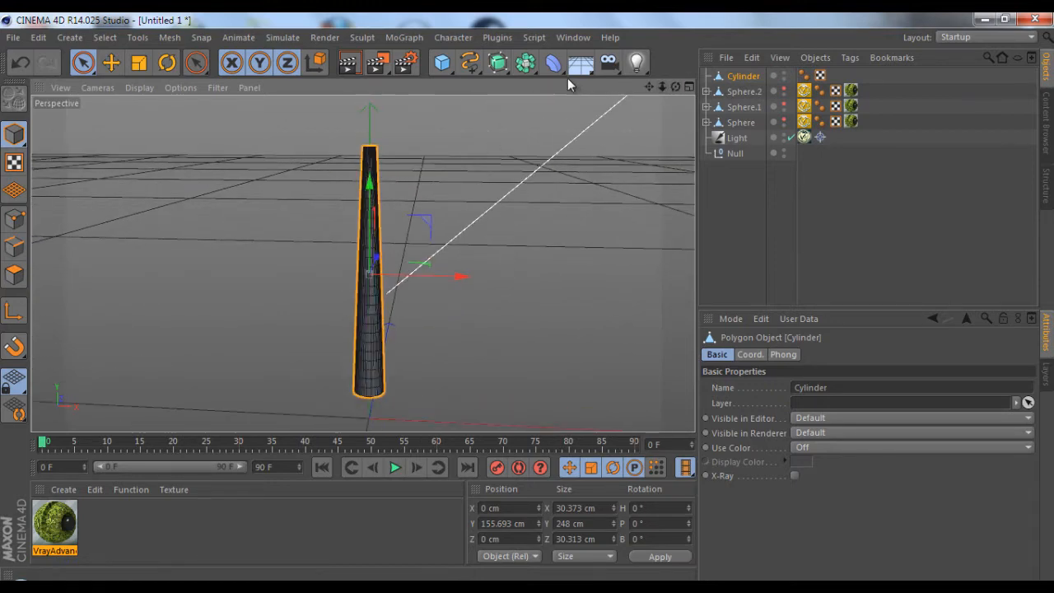
left_click_drag(560, 70, 609, 262)
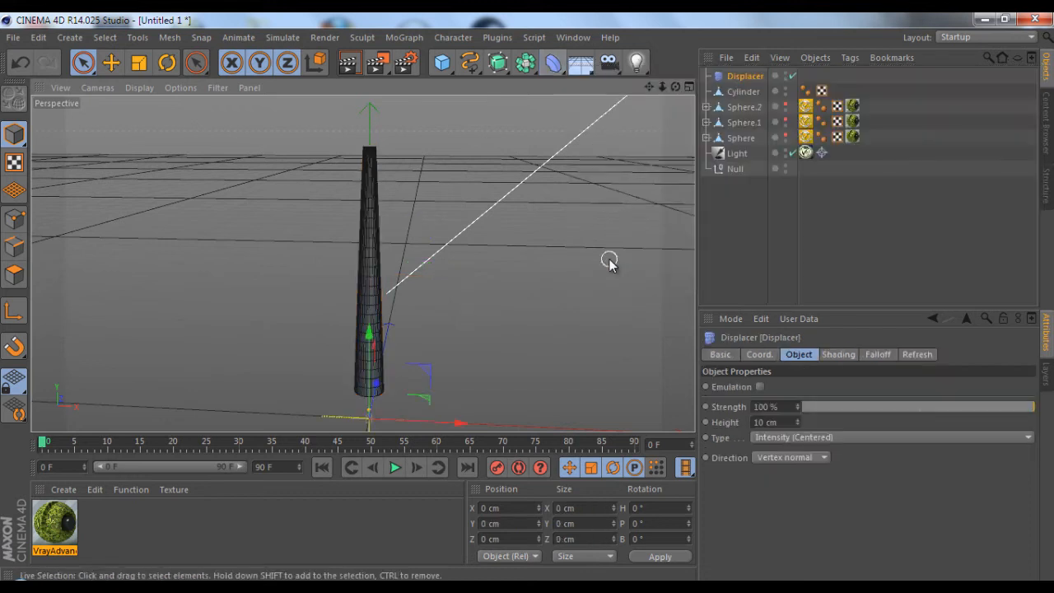
left_click_drag(741, 79, 748, 87)
left_click(746, 77)
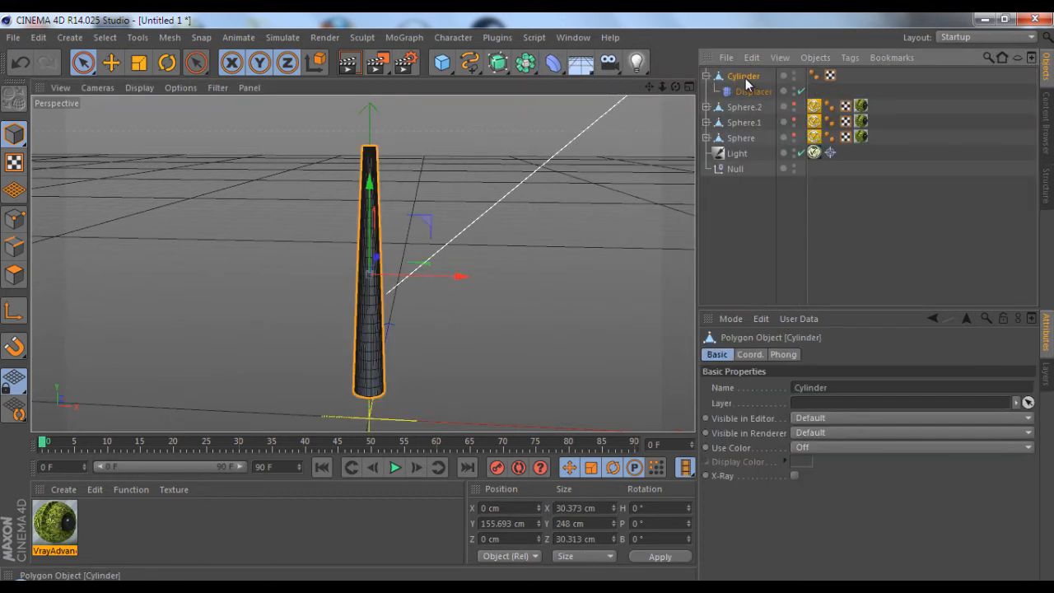
left_click(743, 91)
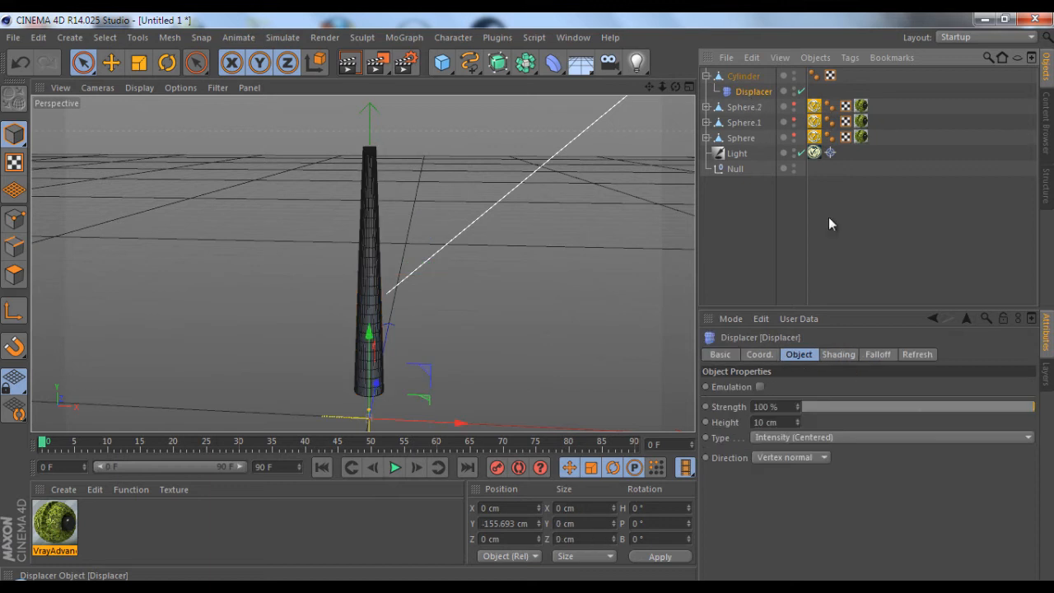
Assign a Noise shader to the Displacer's shading
left_click(851, 355)
left_click(750, 402)
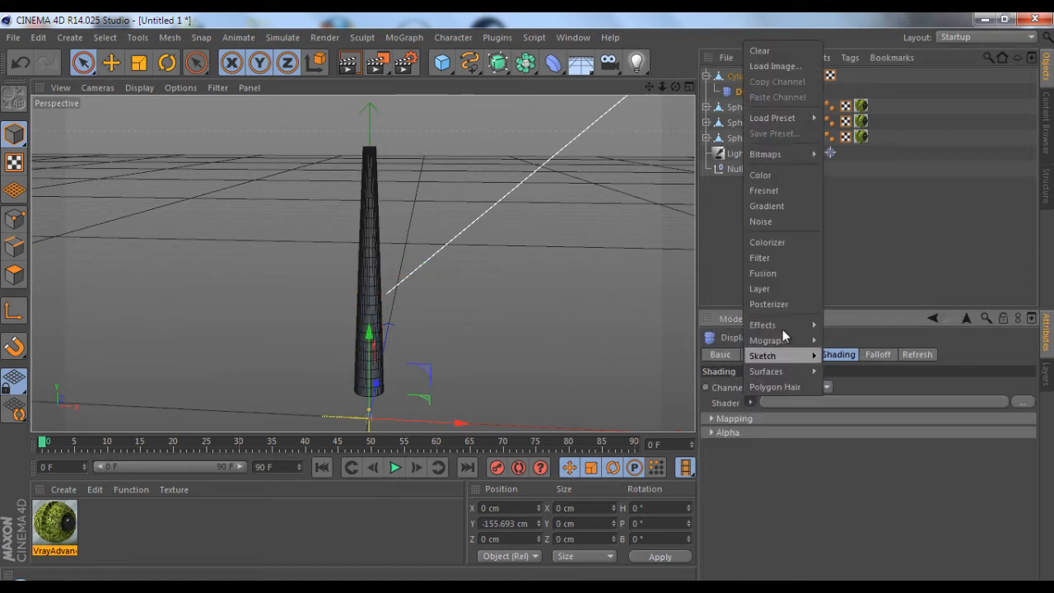
left_click(781, 219)
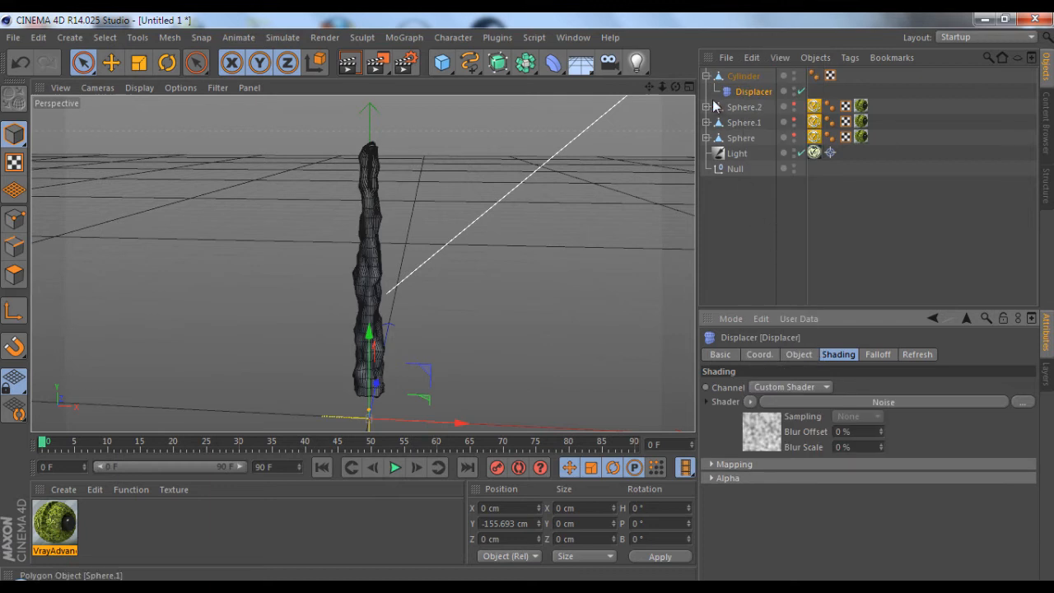
Reduce the Displacer's strength to 29% for subtler bumps along the cylinder
left_click(799, 355)
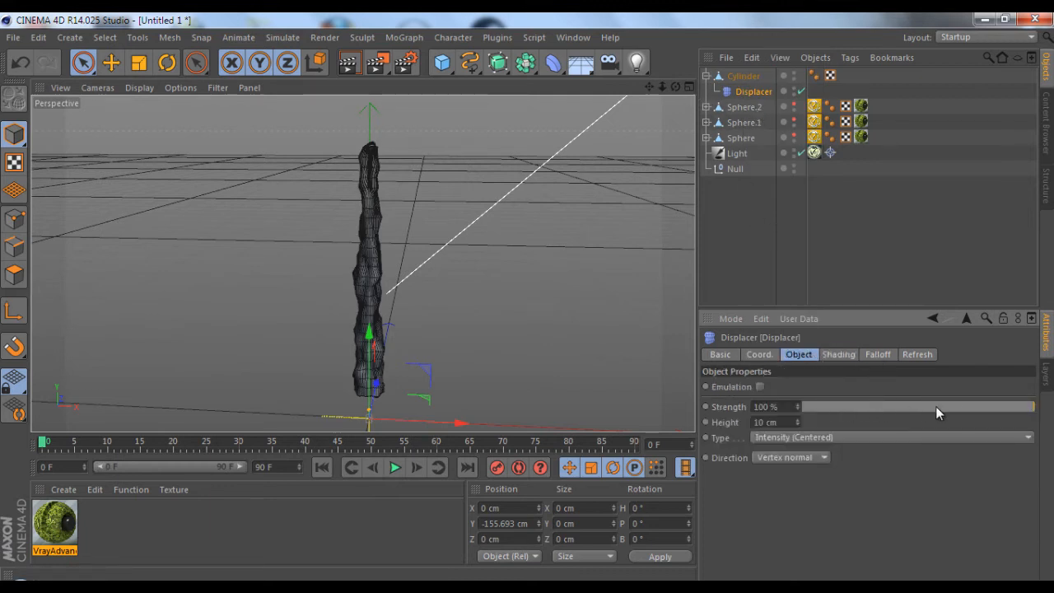
left_click_drag(936, 412, 974, 418)
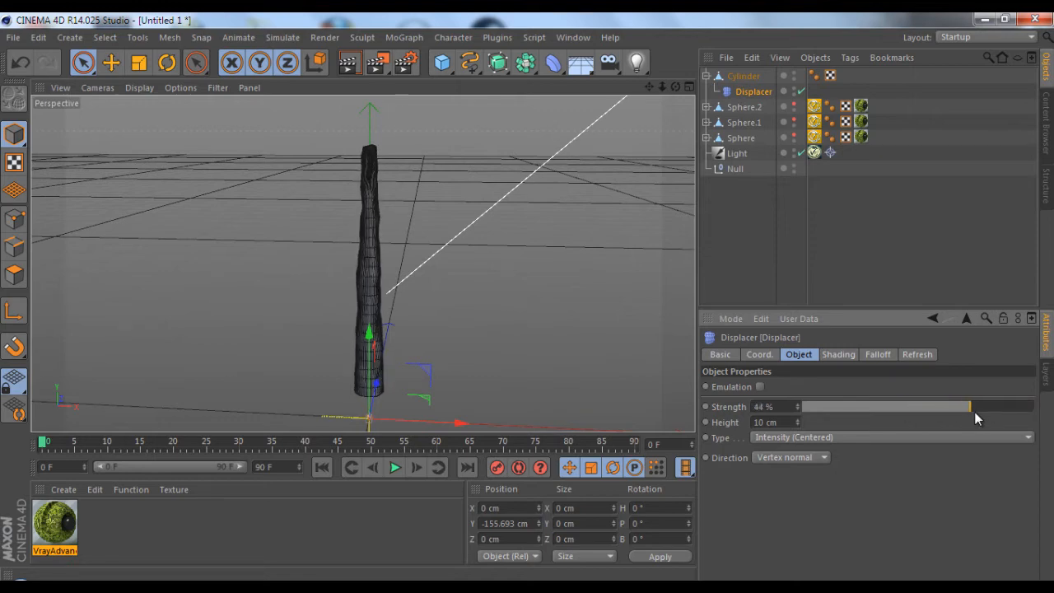
left_click_drag(550, 300, 686, 109, "alt")
left_click_drag(970, 405, 953, 404)
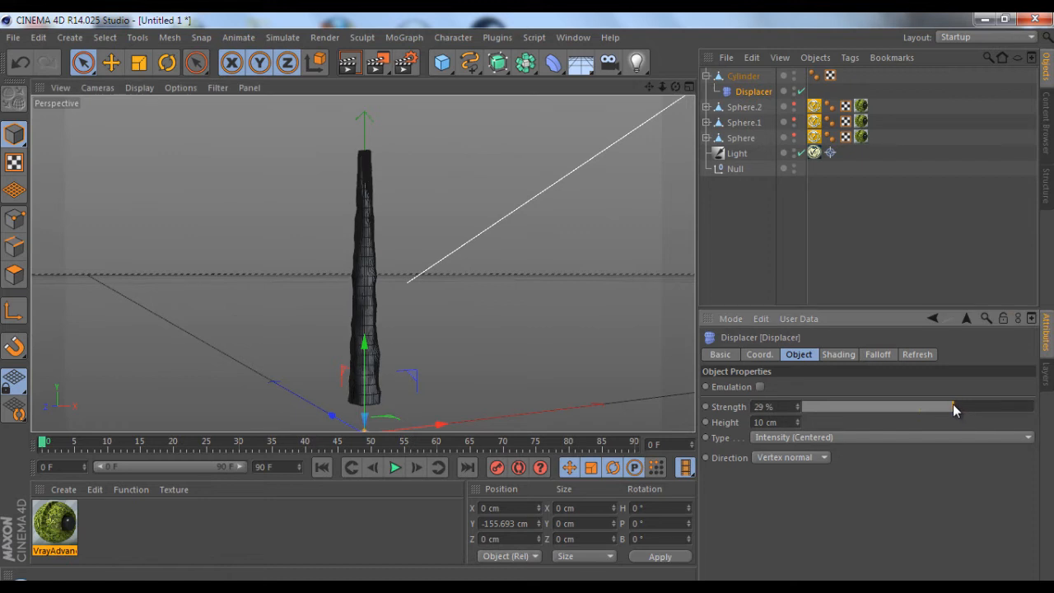
left_click_drag(675, 87, 527, 297)
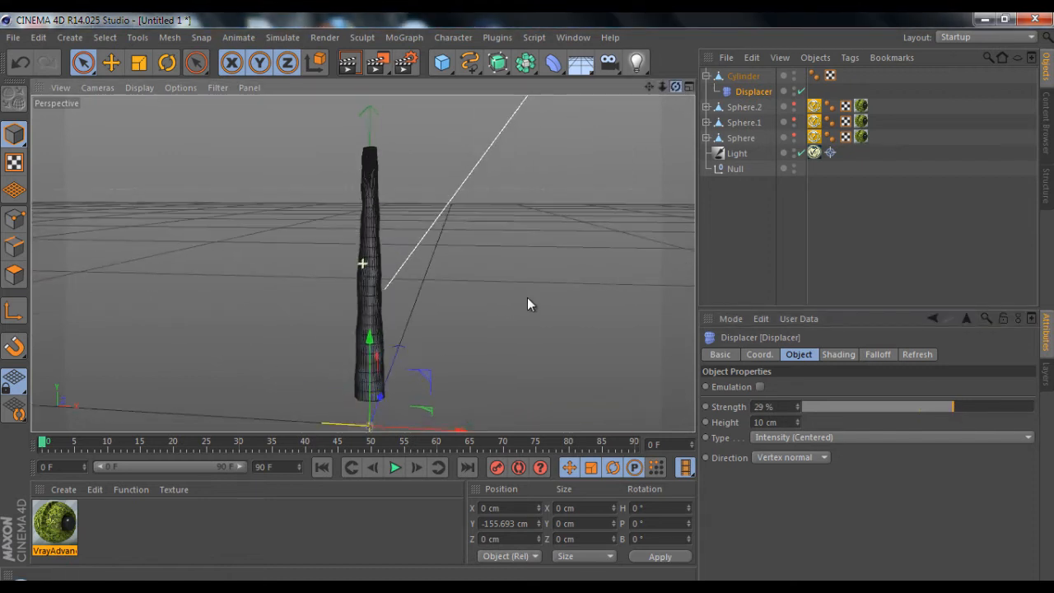
left_click_drag(648, 87, 528, 297)
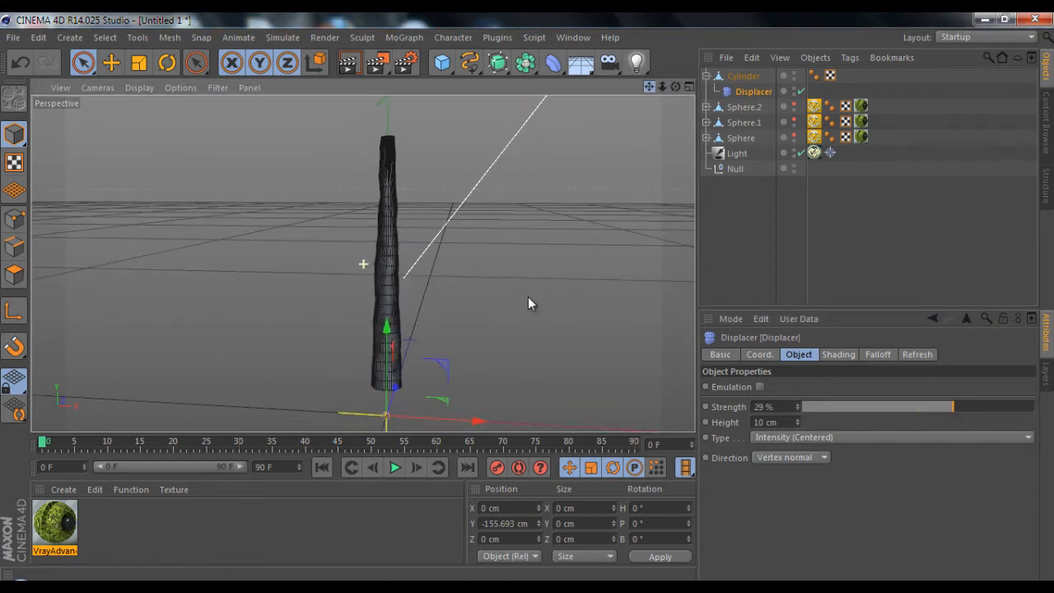
Bake the displaced cylinder into a new mesh with Current State to Object and delete the original along with its Displacer
left_click(737, 77)
right_click(737, 78)
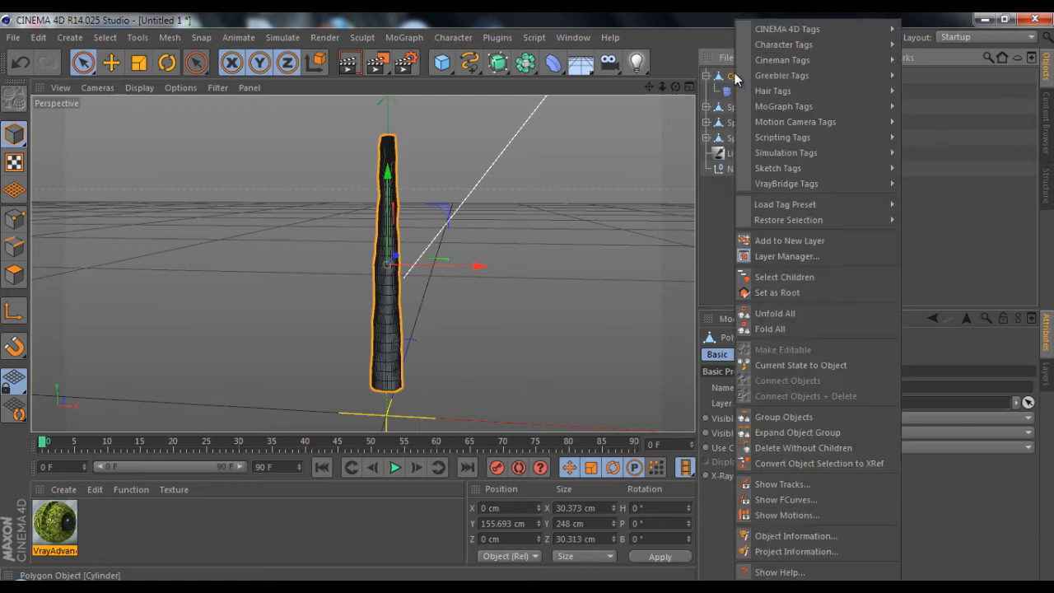
left_click(789, 367)
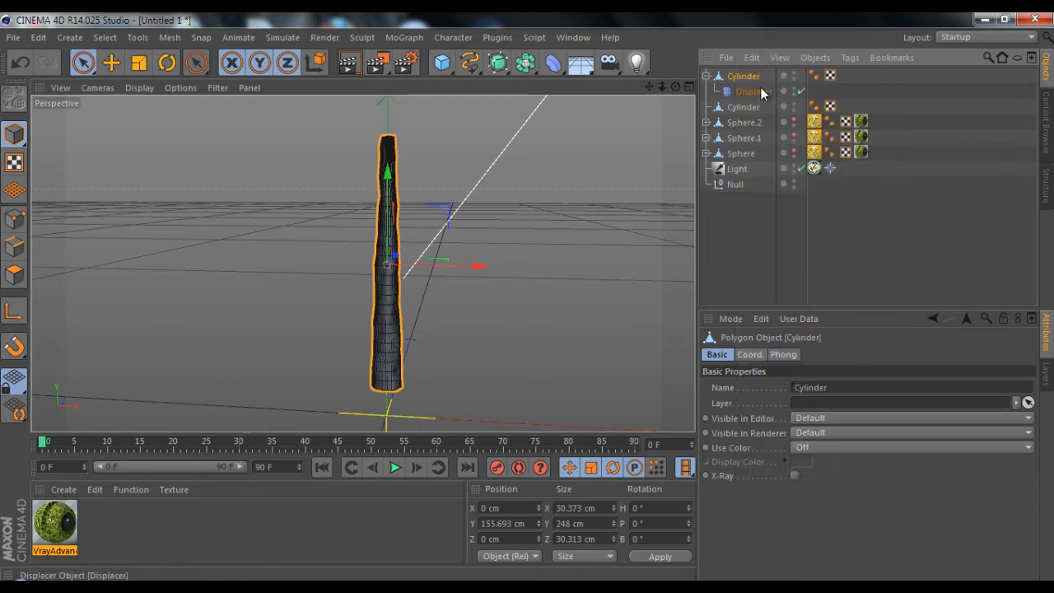
key("Delete")
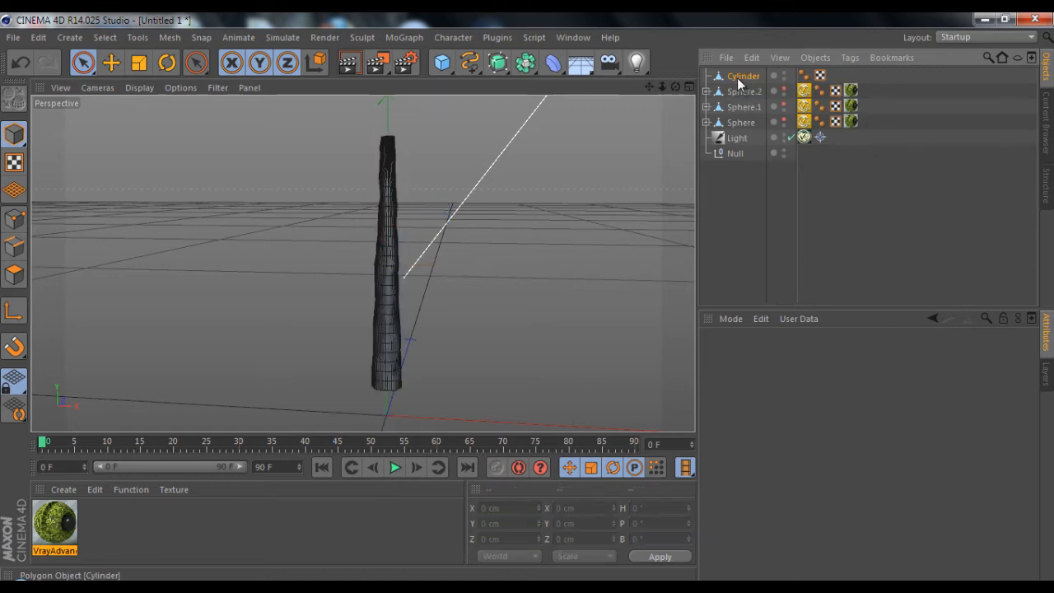
Add a Twist deformer around the displaced cylinder at about Y 165 cm, sized 100 × 250 × 92 cm
left_click(743, 76)
left_click_drag(669, 86, 532, 301)
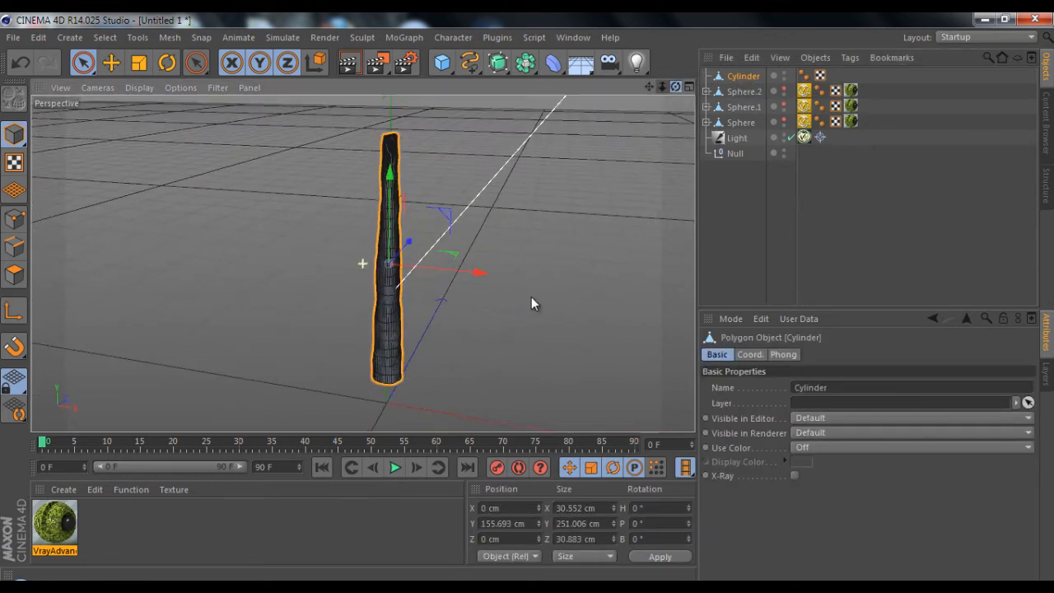
left_click(553, 63)
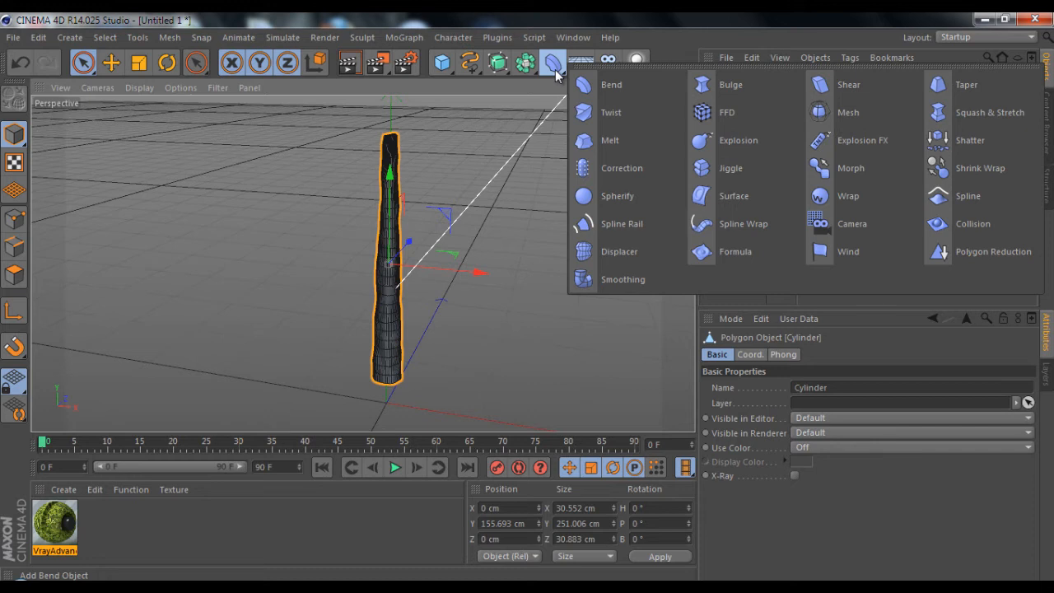
left_click(611, 113)
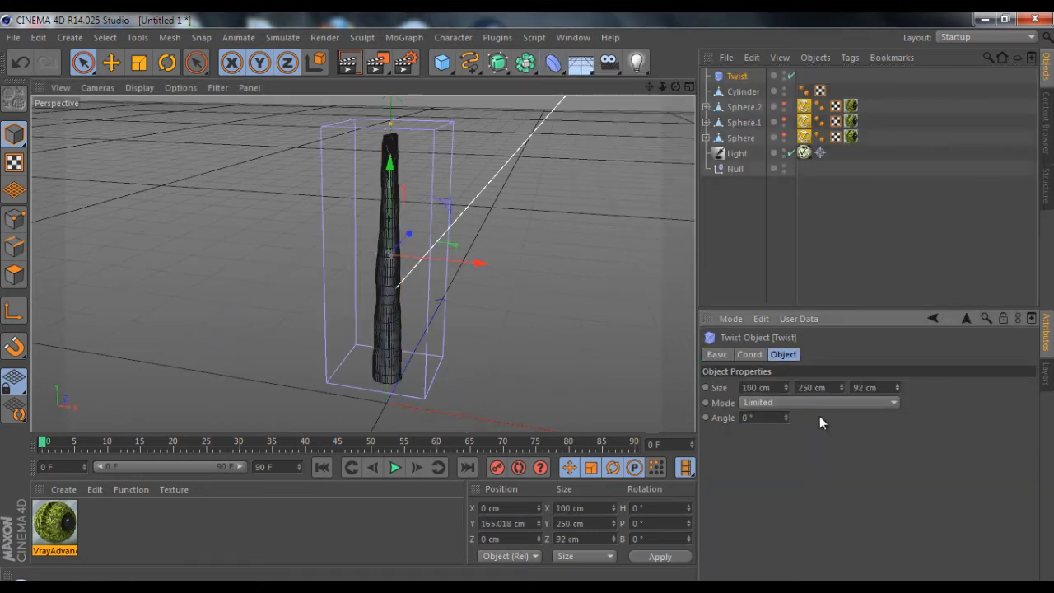
Nest the Twist deformer under the cylinder and raise its angle above 57° for a stronger twist
left_click_drag(785, 418, 785, 416)
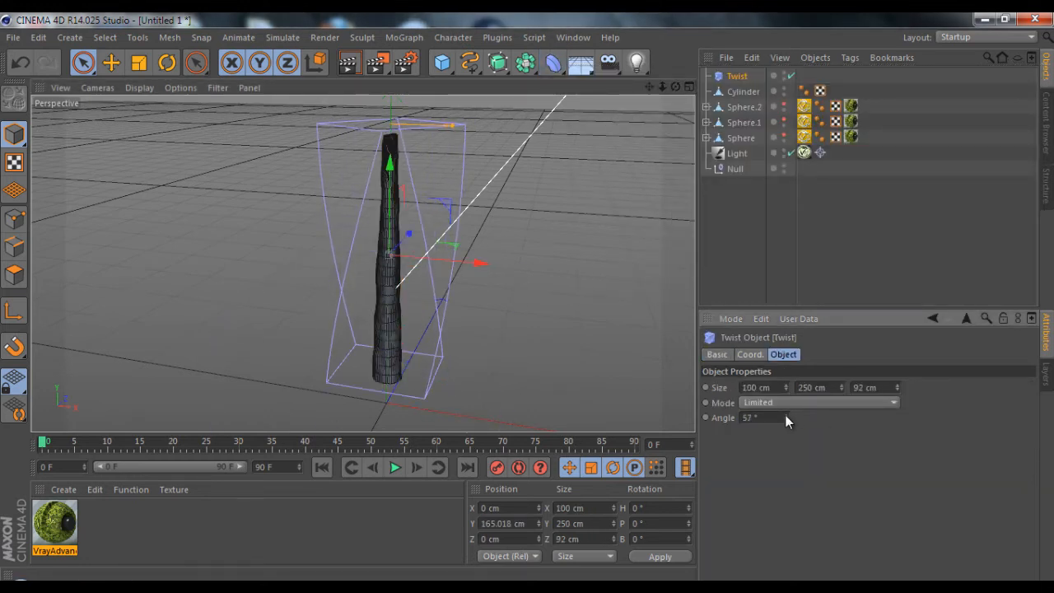
left_click_drag(737, 76, 746, 93)
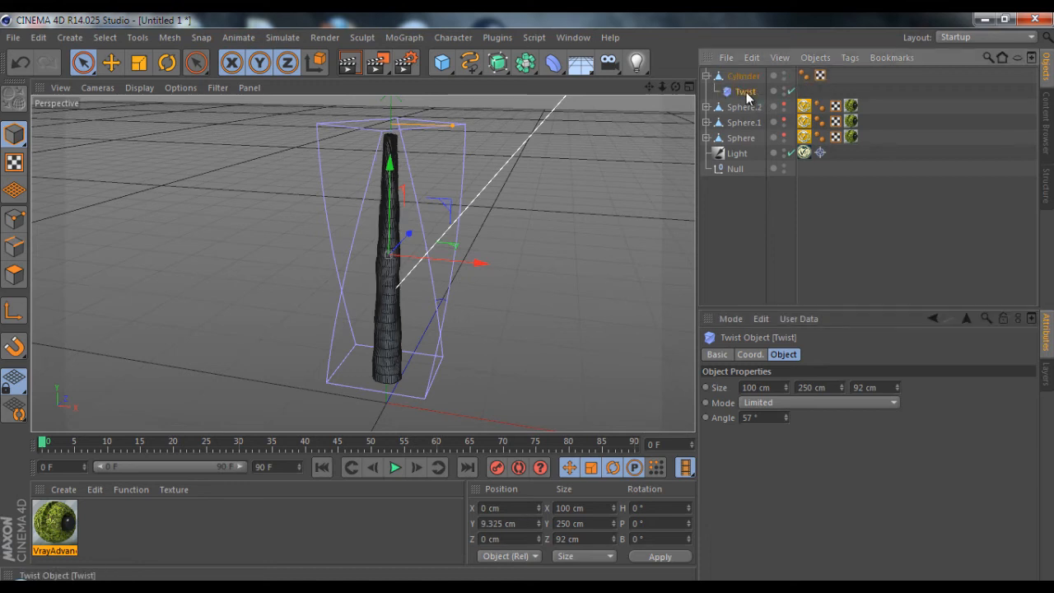
mouse_move(788, 417)
left_mouse_down()
mouse_move(786, 403)
mouse_move(786, 417)
left_mouse_up()
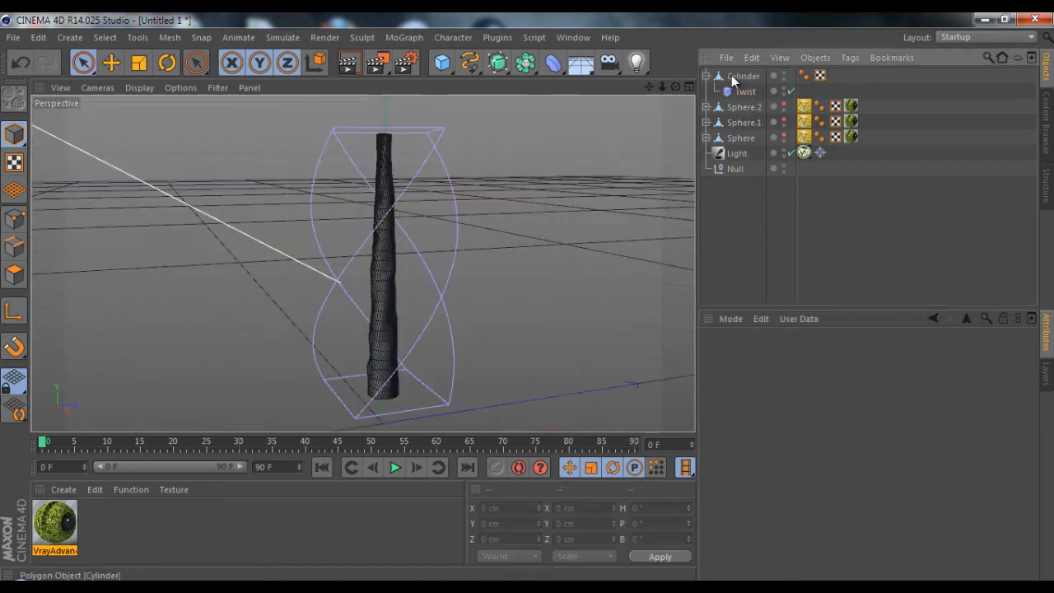
Bake the twisted cylinder into a new mesh with Current State to Object and delete the original with its Twist deformer
right_click(733, 77)
left_click(809, 363)
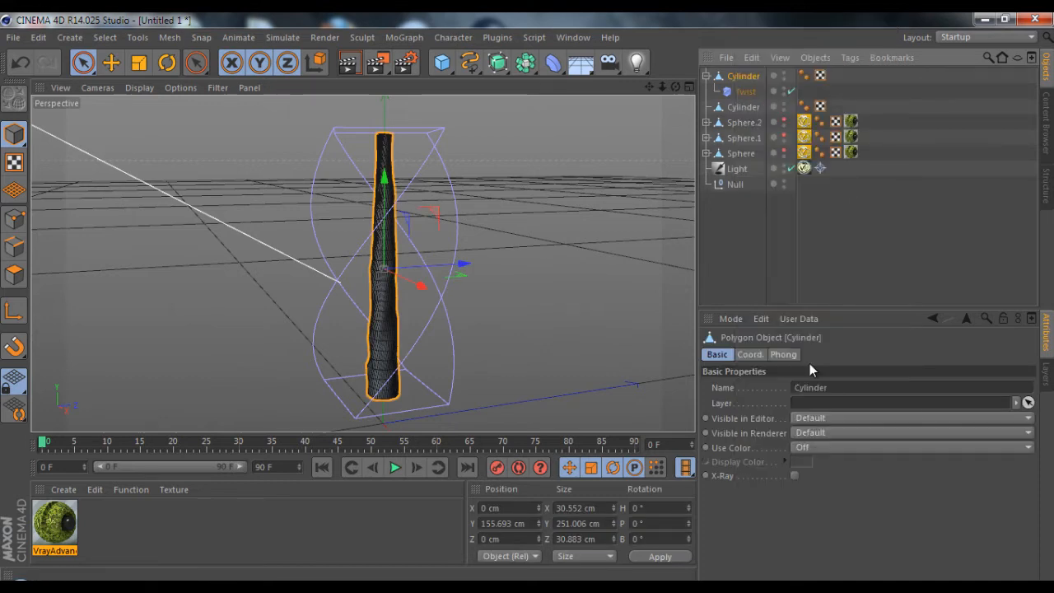
key("Delete")
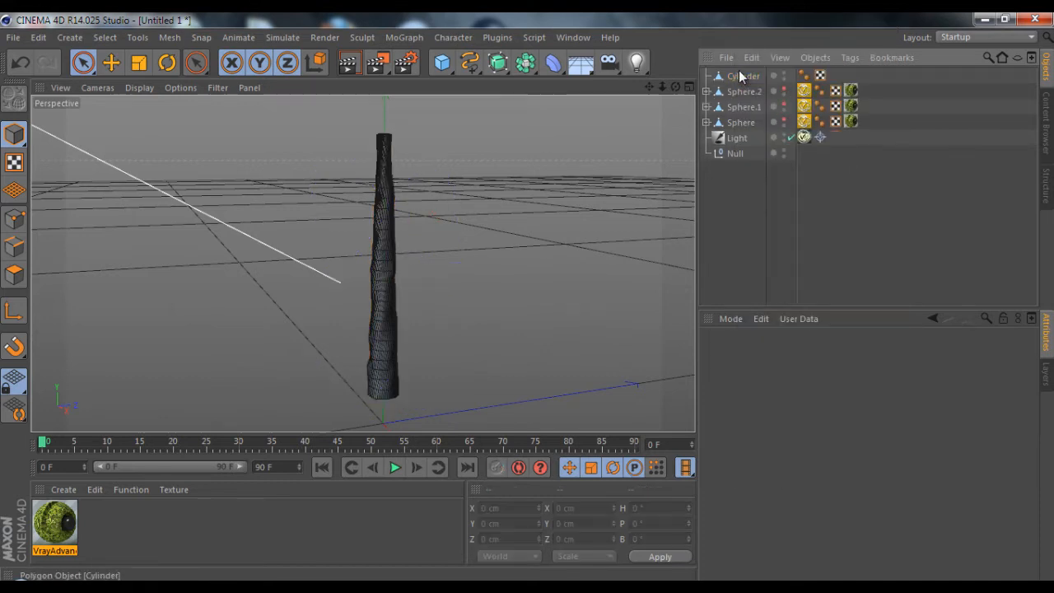
left_click(737, 76)
left_click_drag(673, 87, 529, 300)
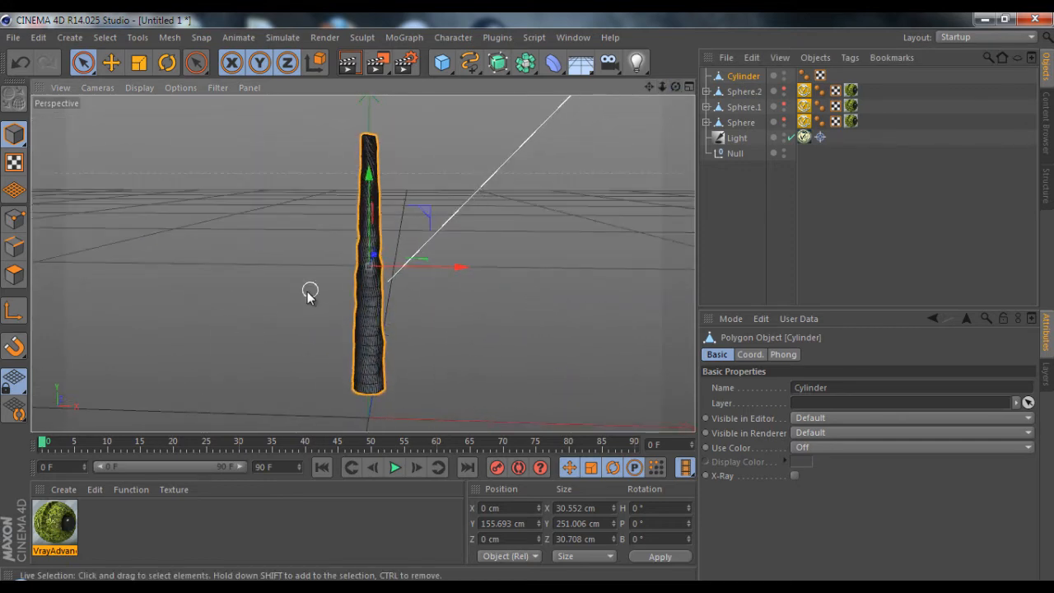
scroll(309, 294, "up", 3)
left_click_drag(666, 85, 528, 297)
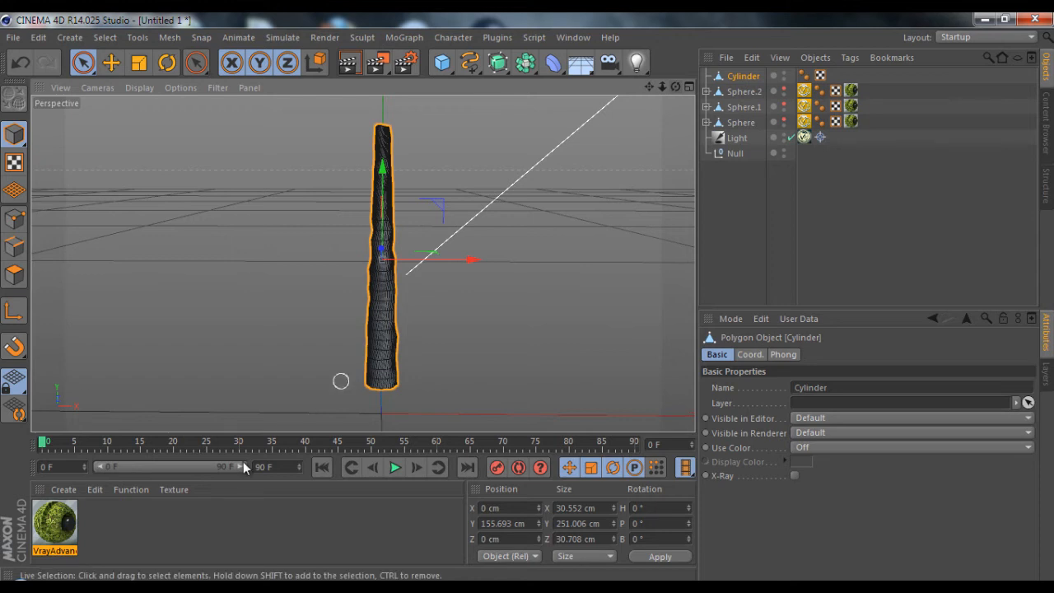
Duplicate the grass V-Ray material and open the copy in an enlarged Material Editor
double_click(104, 523)
key("Delete")
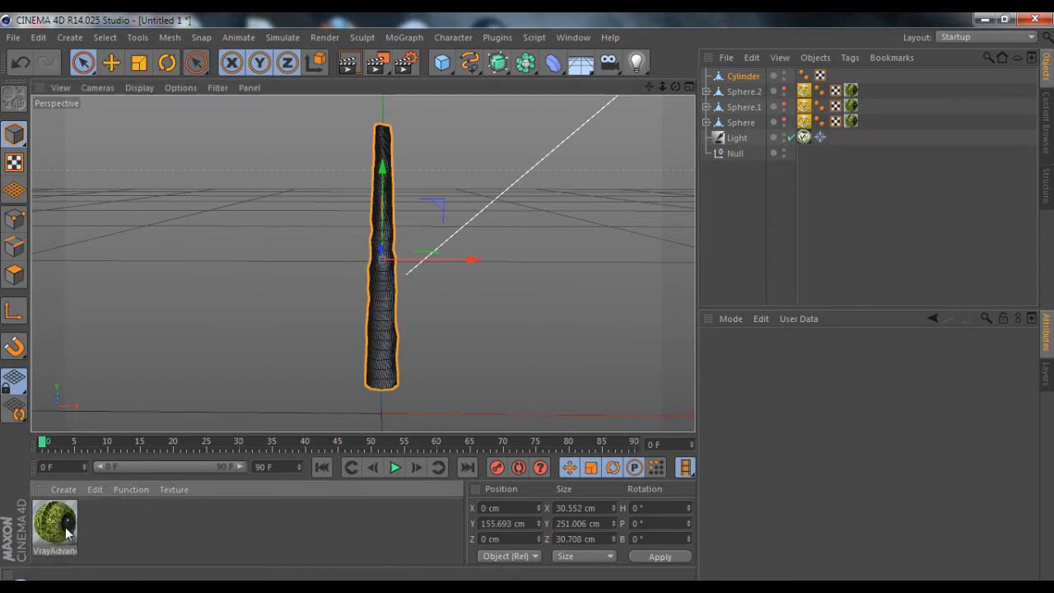
left_click(67, 533)
left_click(118, 538)
left_click_drag(65, 531, 118, 543, "ctrl")
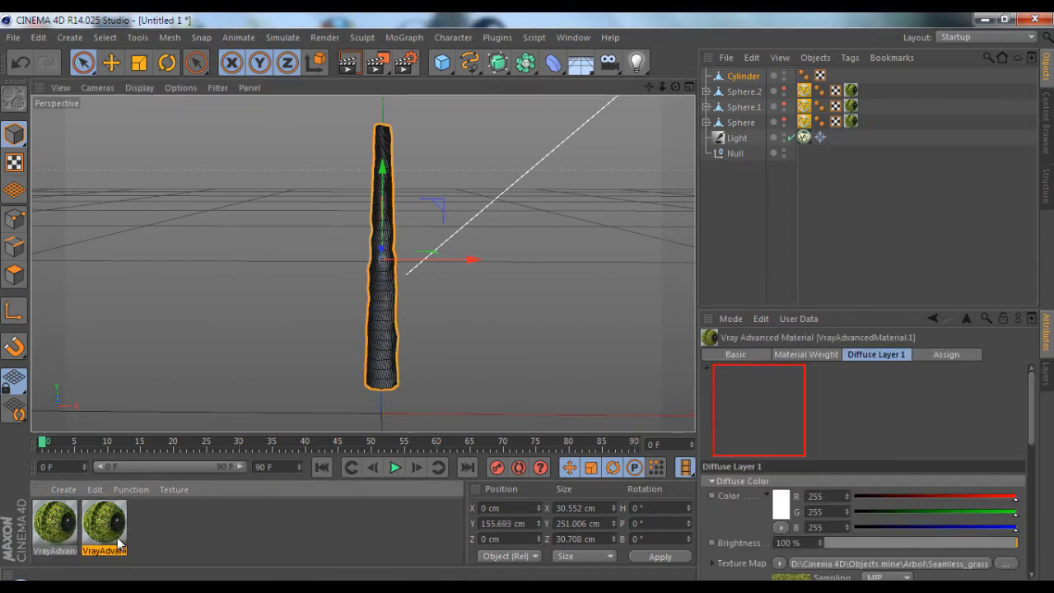
double_click(116, 539)
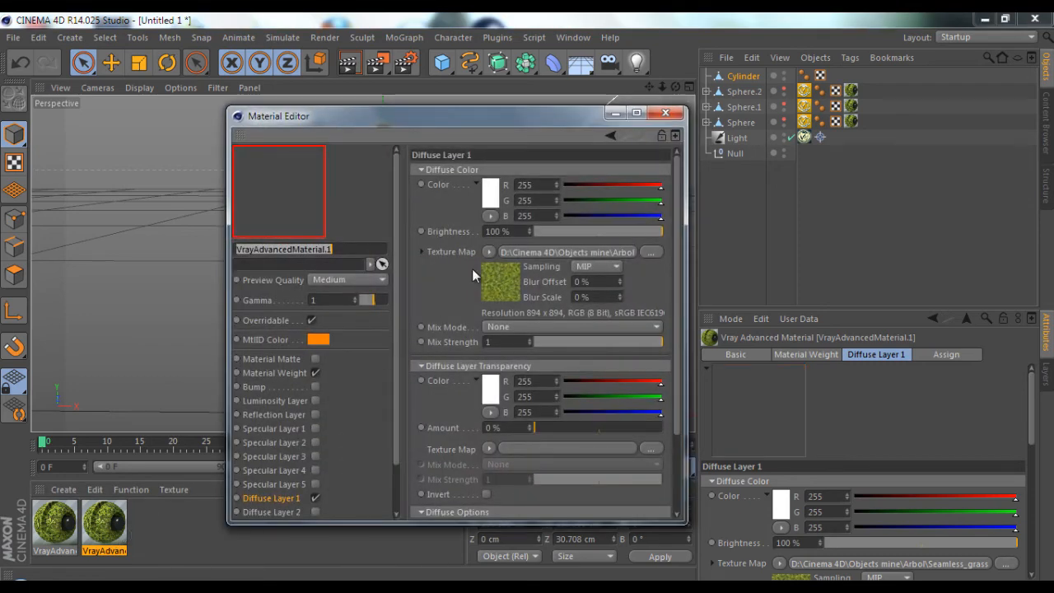
left_click_drag(712, 306, 870, 314)
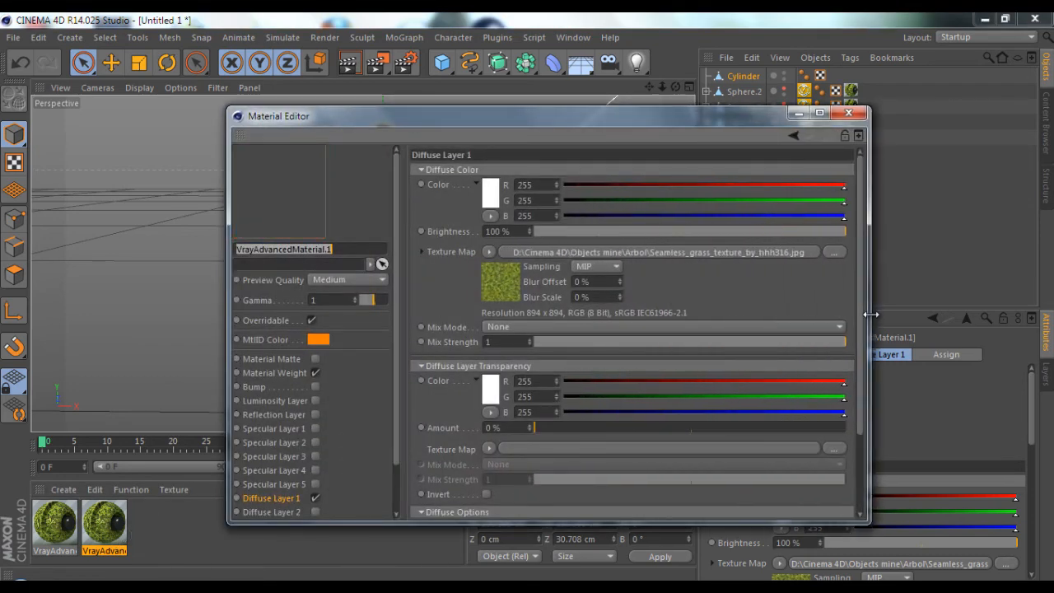
left_click_drag(620, 125, 550, 113)
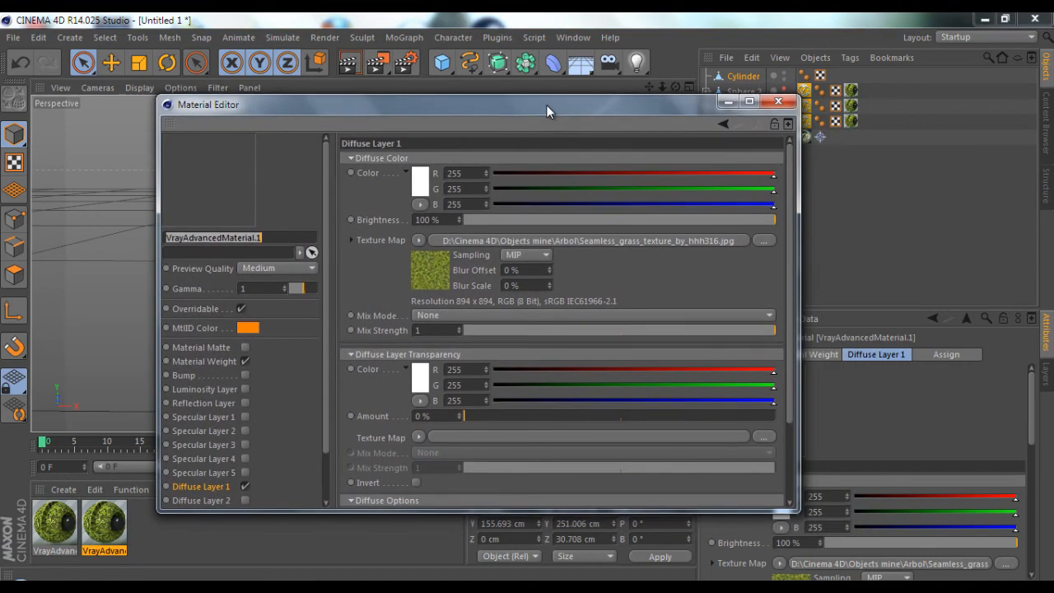
Replace the copied material's diffuse texture with fst_725peoqndgb.jpg from the Ground textures folder, without copying the image to the project
left_click(417, 241)
left_click(454, 185)
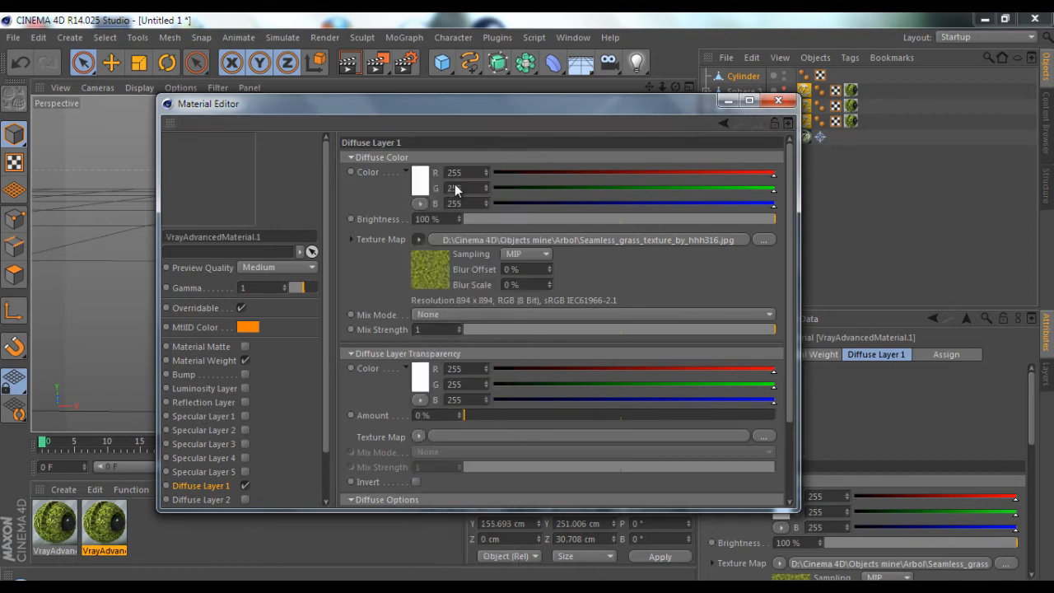
left_click(539, 328)
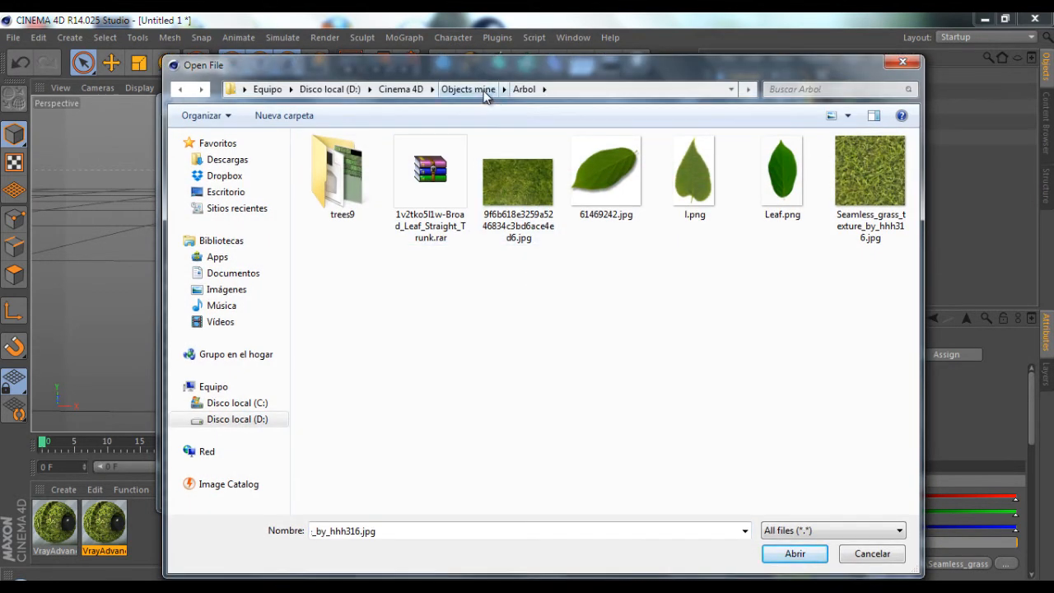
left_click(484, 92)
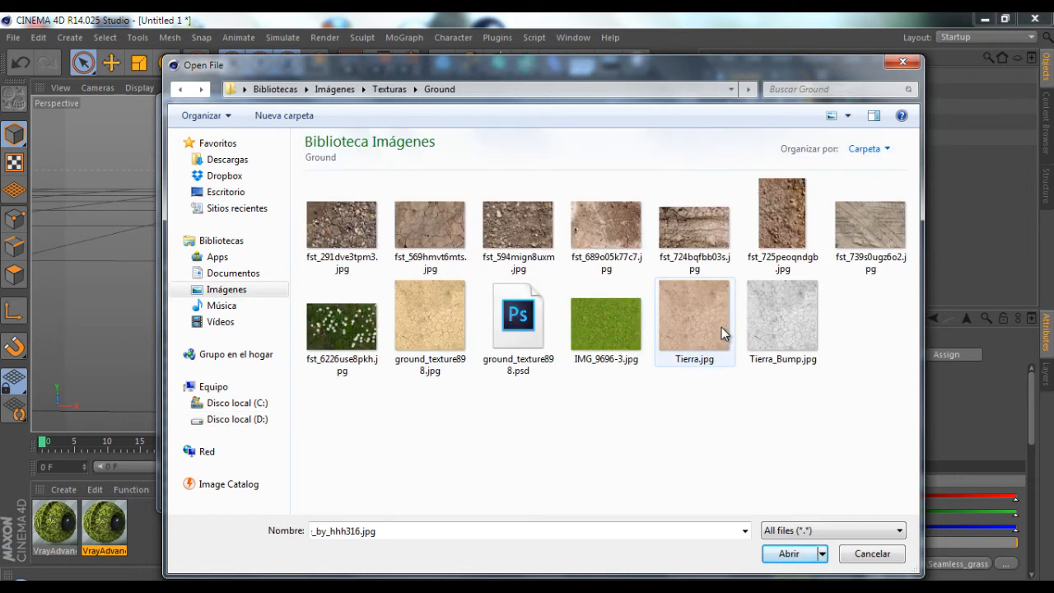
left_click(788, 221)
left_click(789, 553)
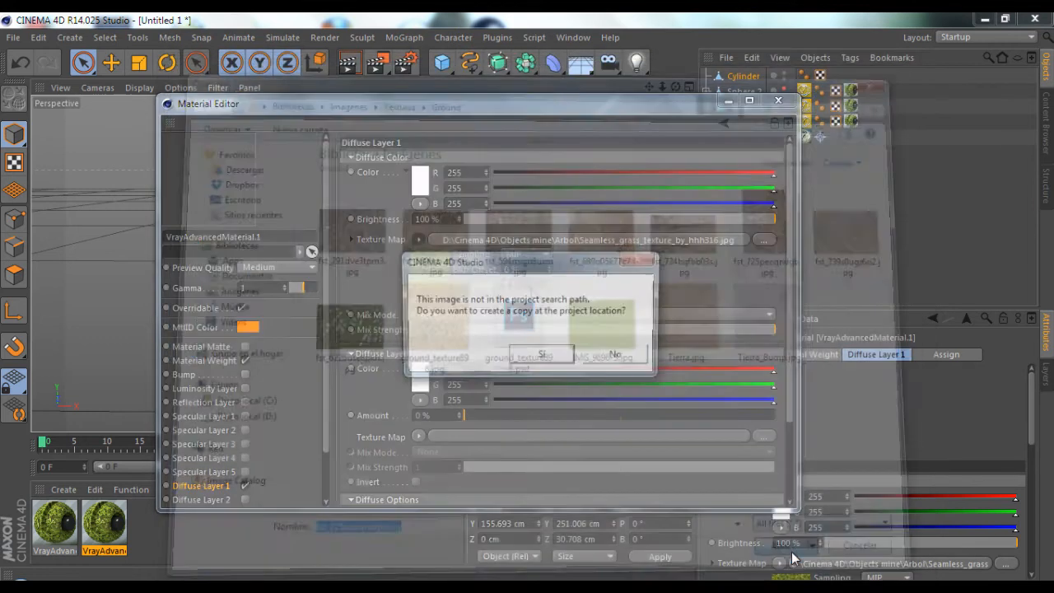
left_click(645, 362)
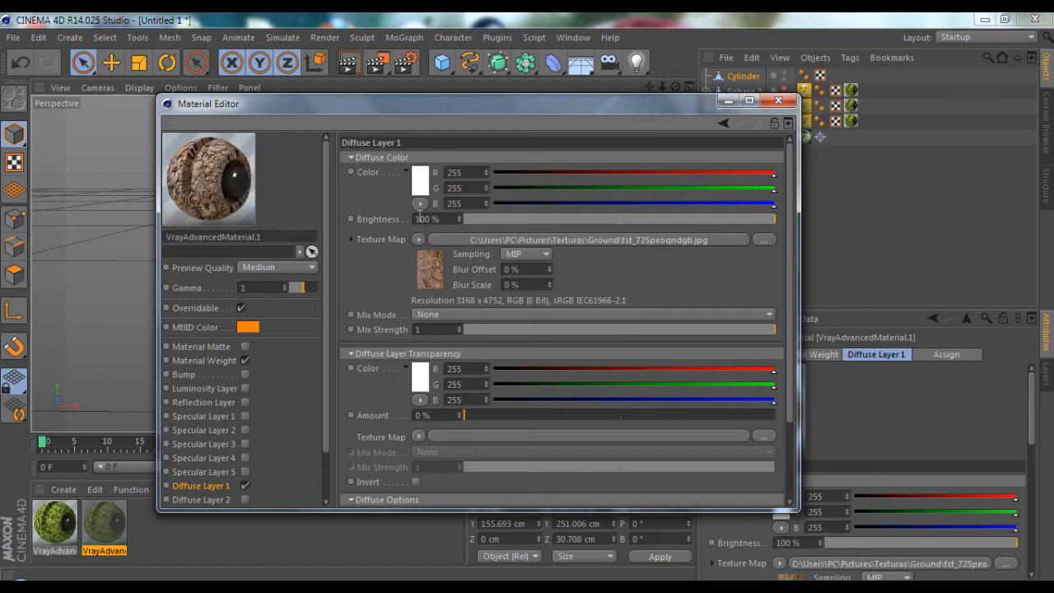
Set the material's diffuse colour to RGB 205, 192, 178, blend it with the texture in Multiply mode and adjust the mix strength
left_click(420, 183)
mouse_move(389, 173)
left_mouse_down()
mouse_move(351, 151)
mouse_move(402, 126)
left_mouse_up()
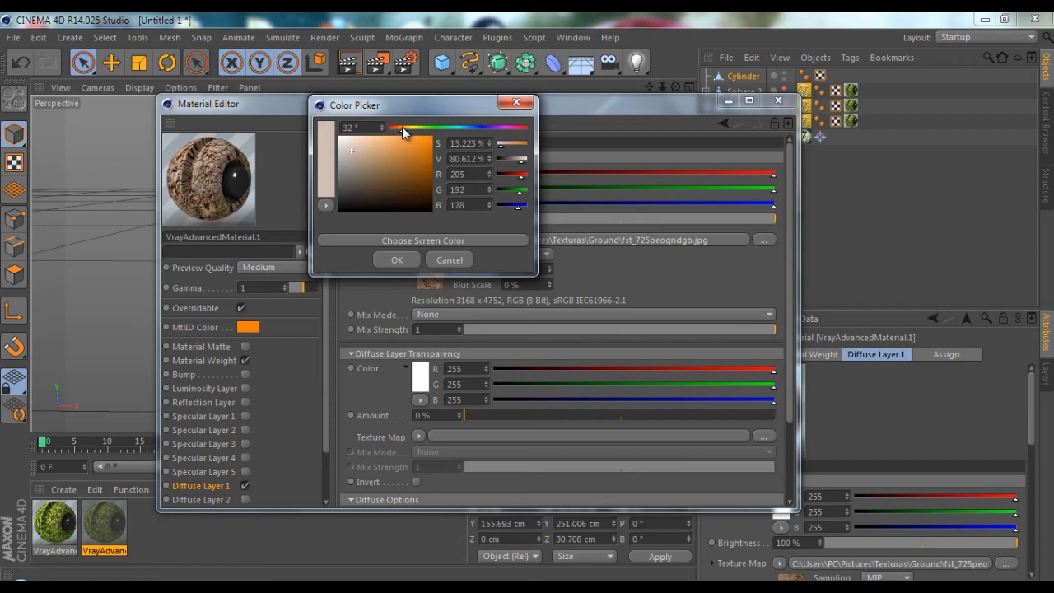
left_click(397, 260)
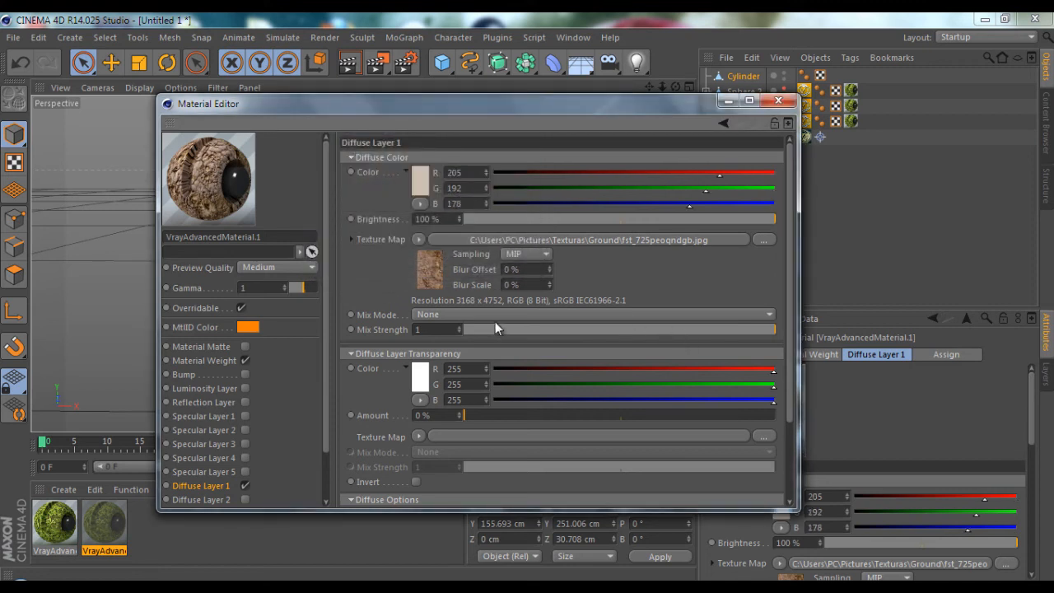
left_click(464, 316)
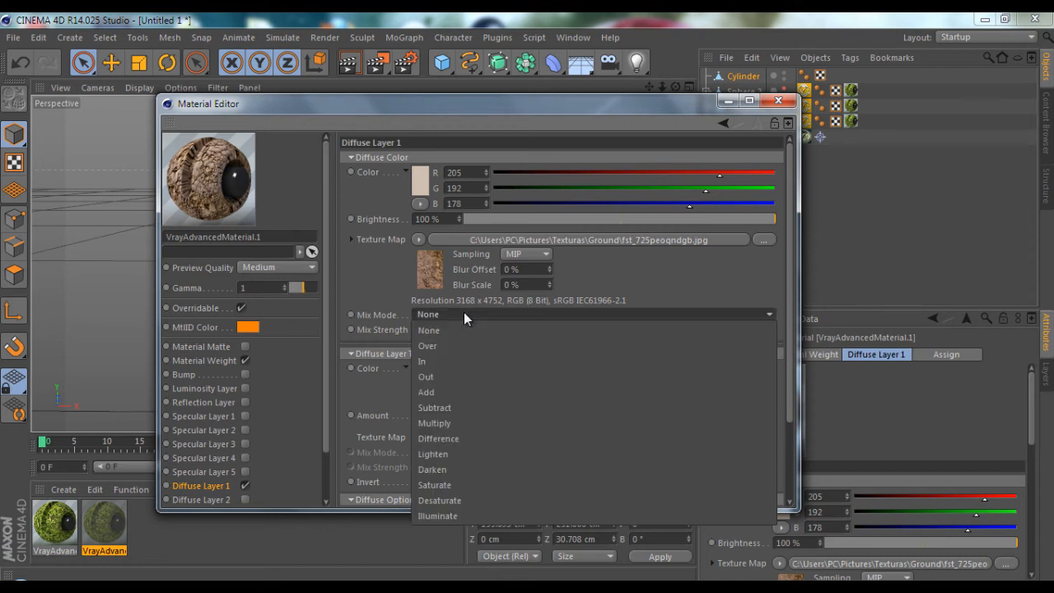
left_click(464, 422)
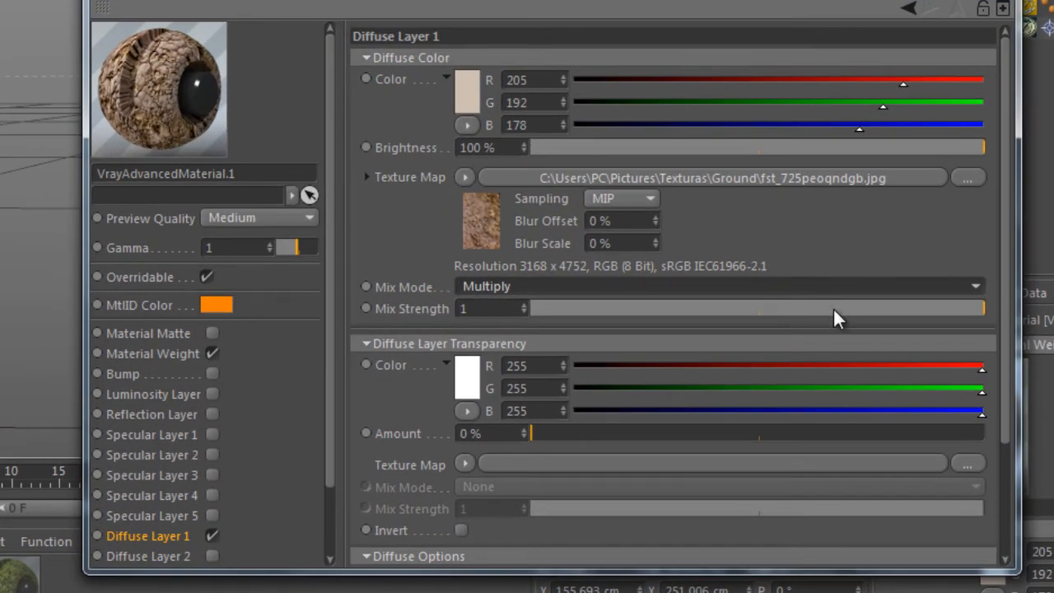
left_click_drag(833, 309, 854, 309)
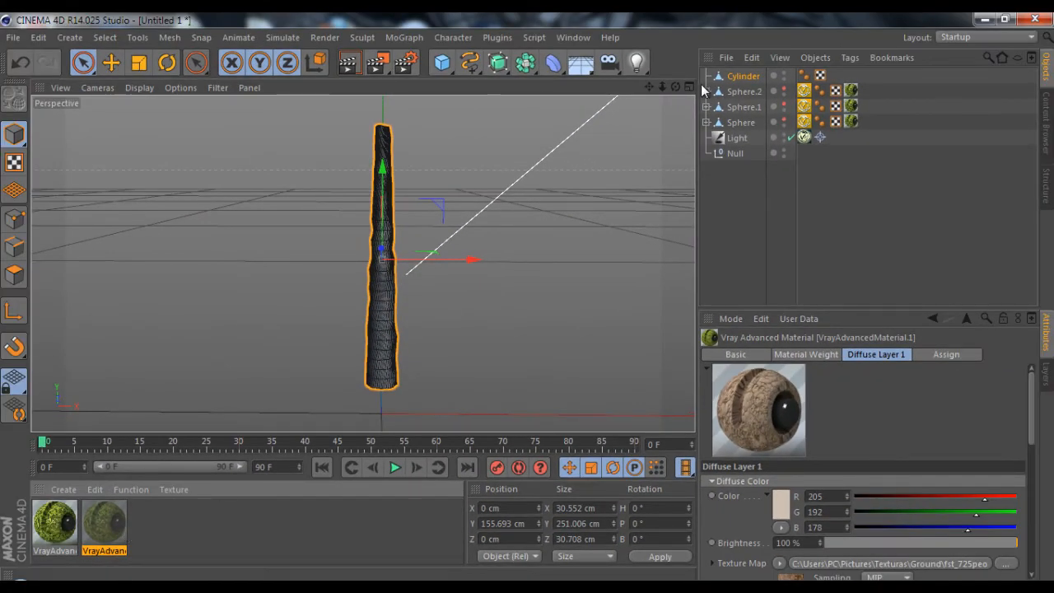
Apply the brown bark material to the cylinder and lower it to about Y 86 cm beneath the unhidden foliage spheres
left_click(733, 254)
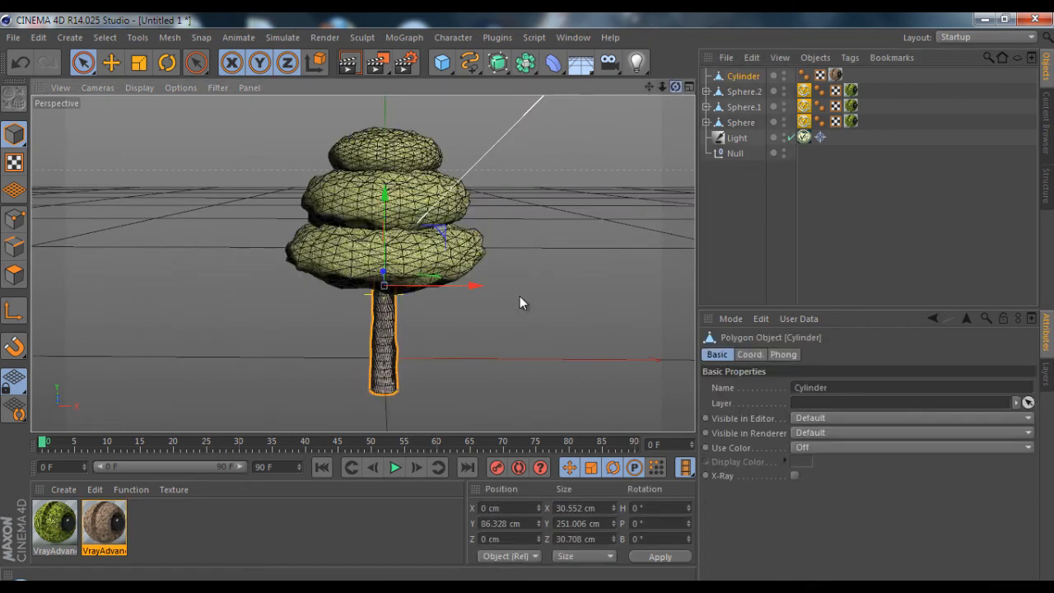
left_click_drag(520, 295, 529, 298)
Frame the whole tree from slightly below and render the perspective view to check the foliage and trunk
left_click_drag(648, 87, 528, 296)
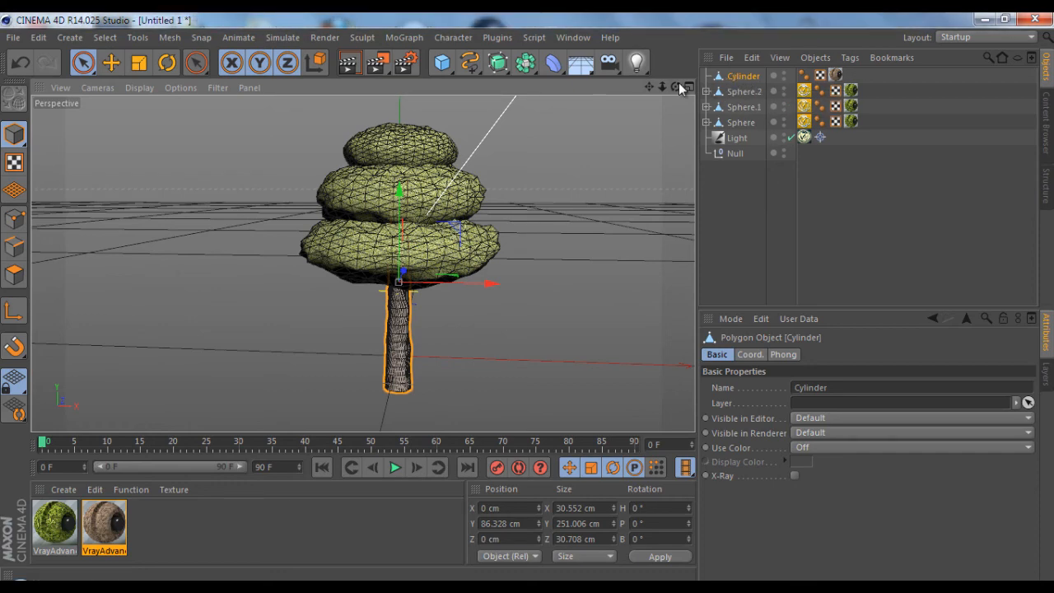
left_click_drag(675, 86, 528, 296)
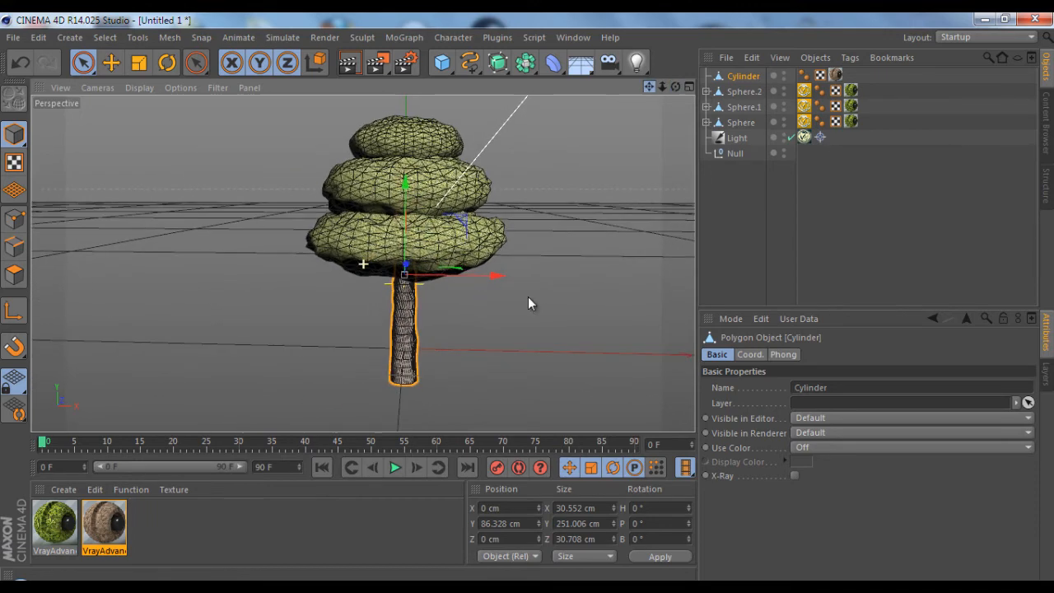
left_click(349, 66)
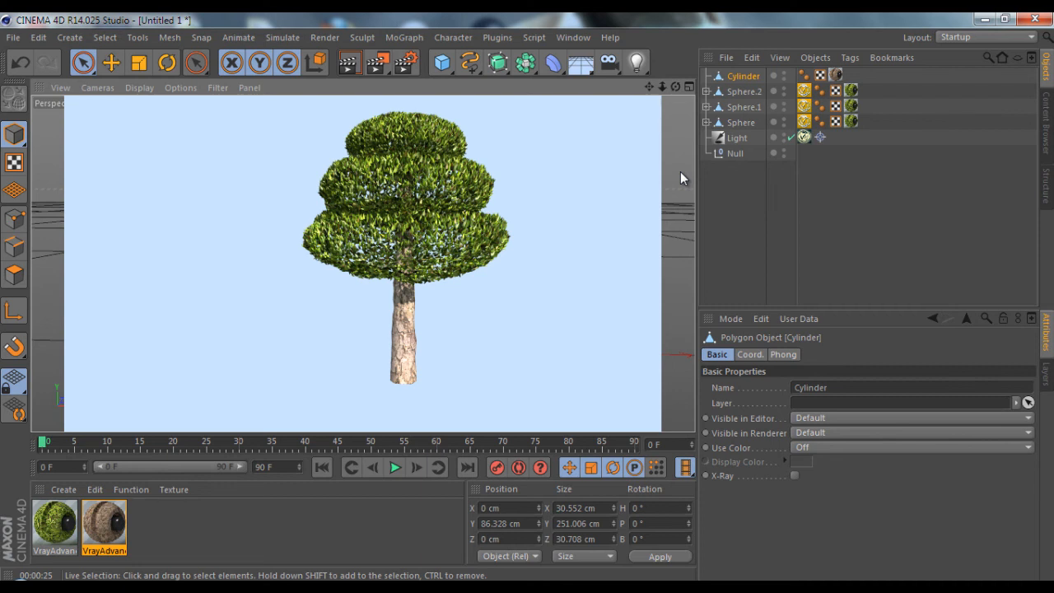